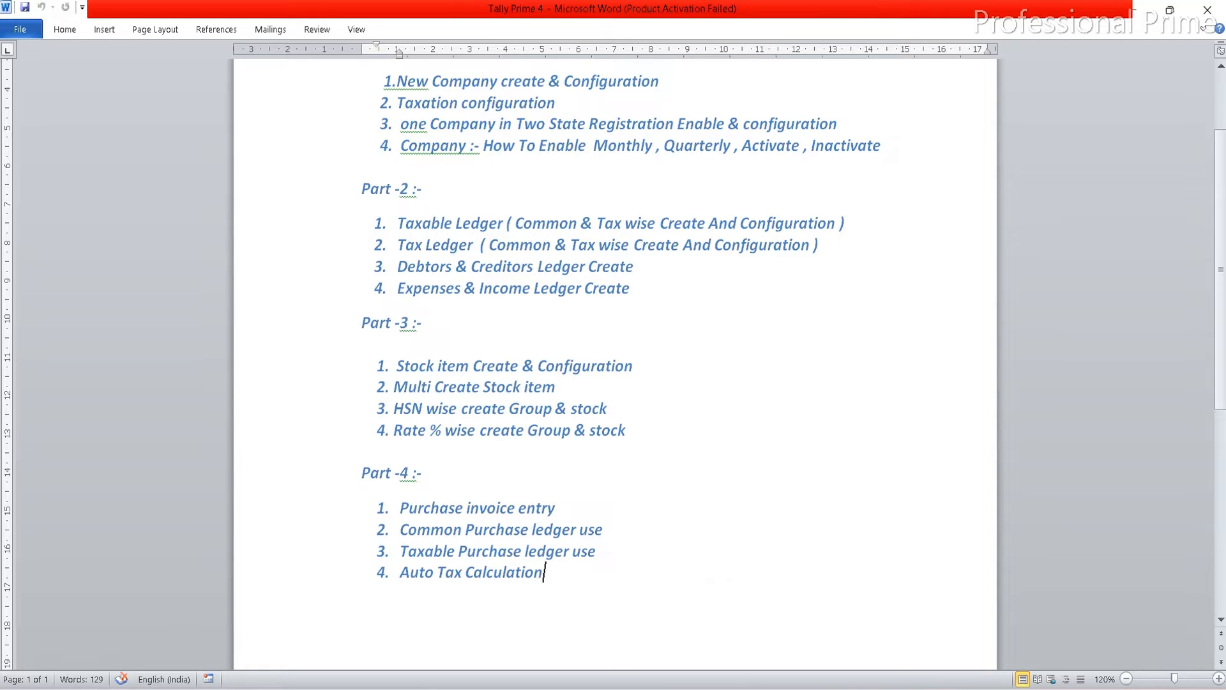
Step: Switch to TallyPrime and open a new sales voucher in Accounting Invoice mode
key("alt+Tab")
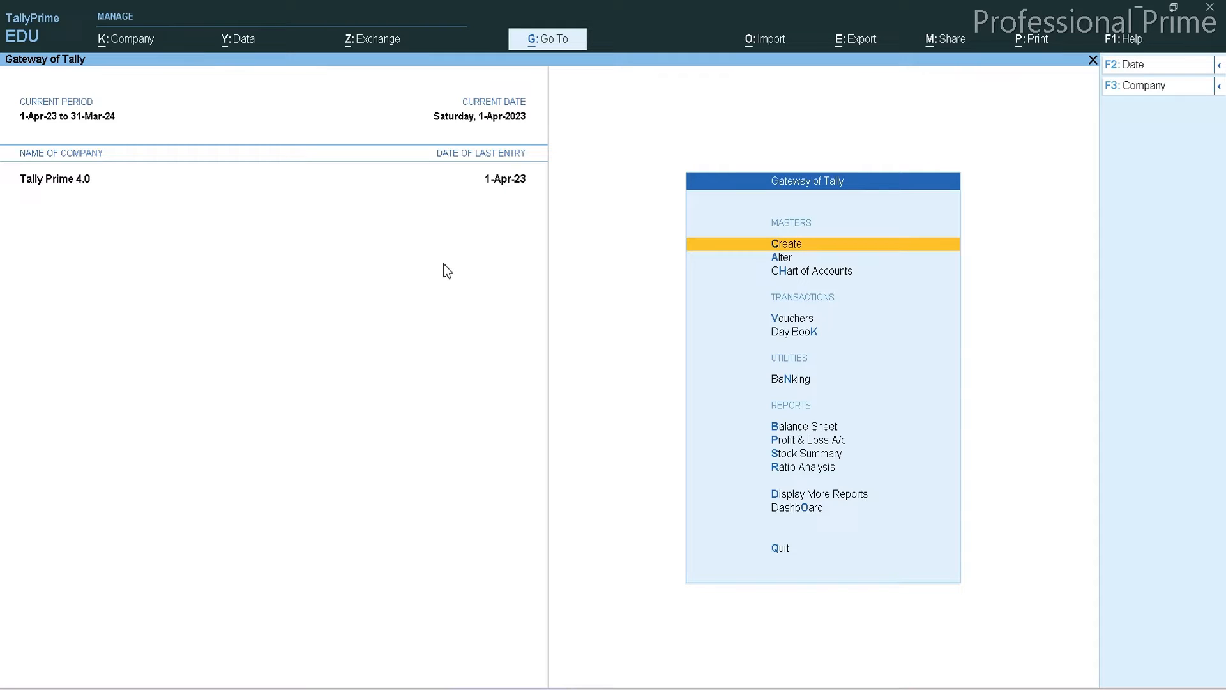
key("Down")
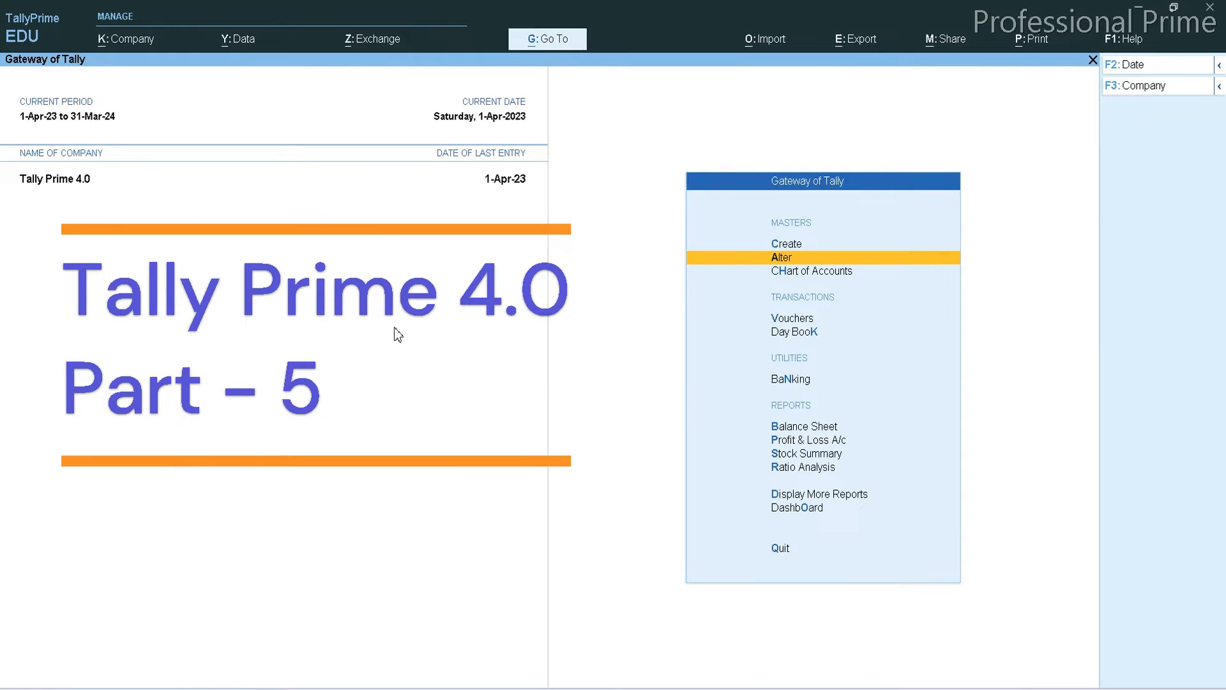
key("v")
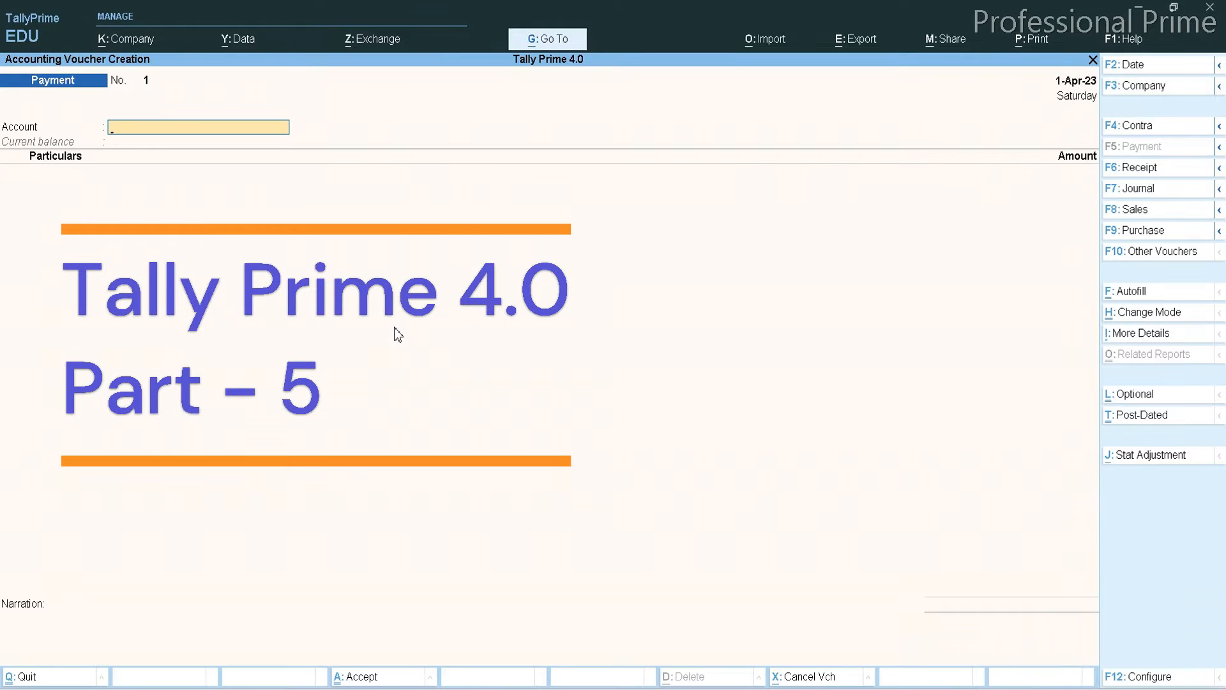
left_click(1134, 211)
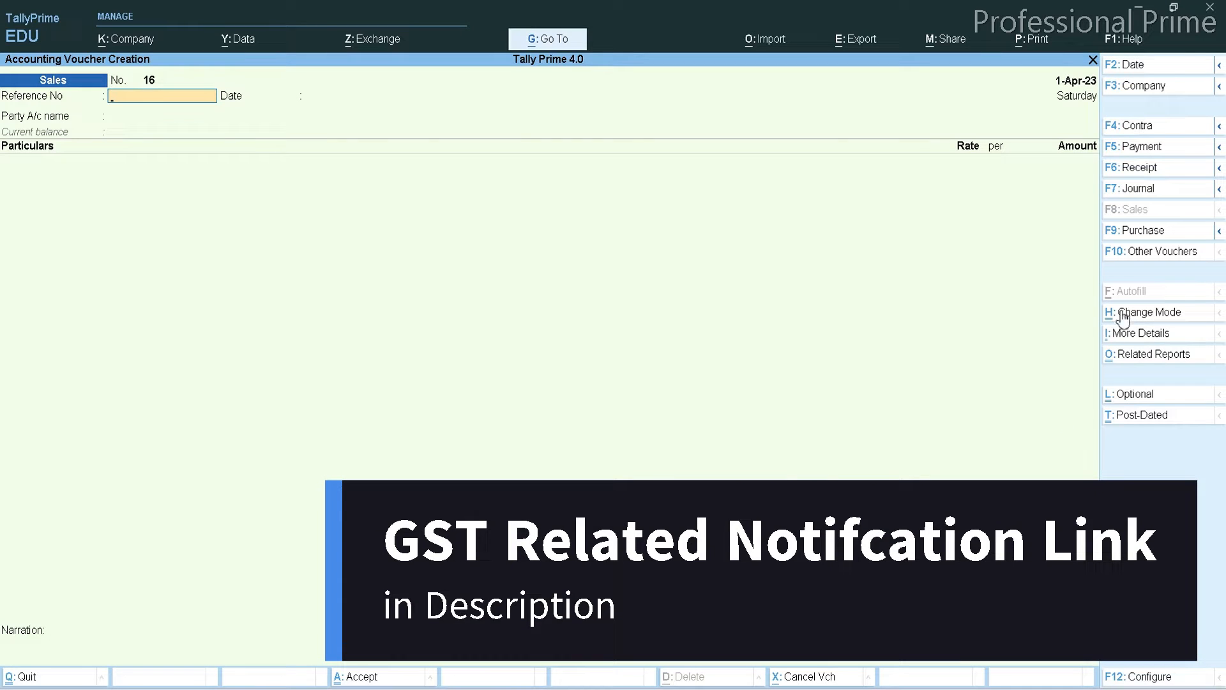
left_click(1154, 312)
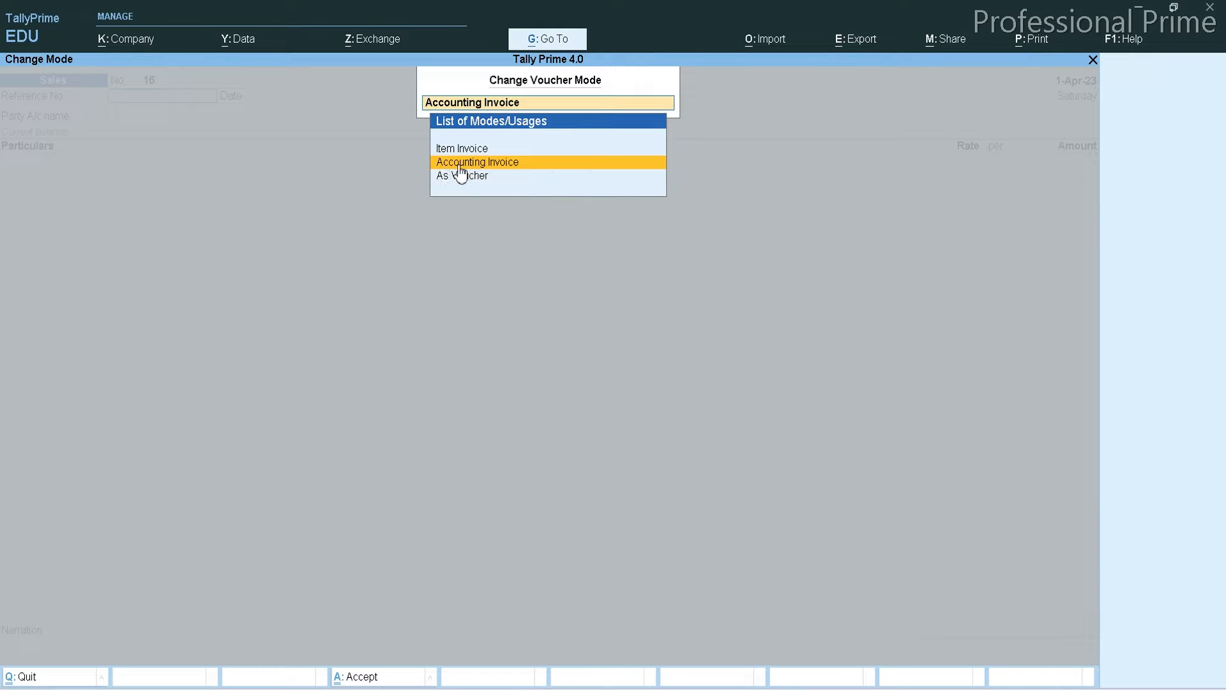
left_click(491, 164)
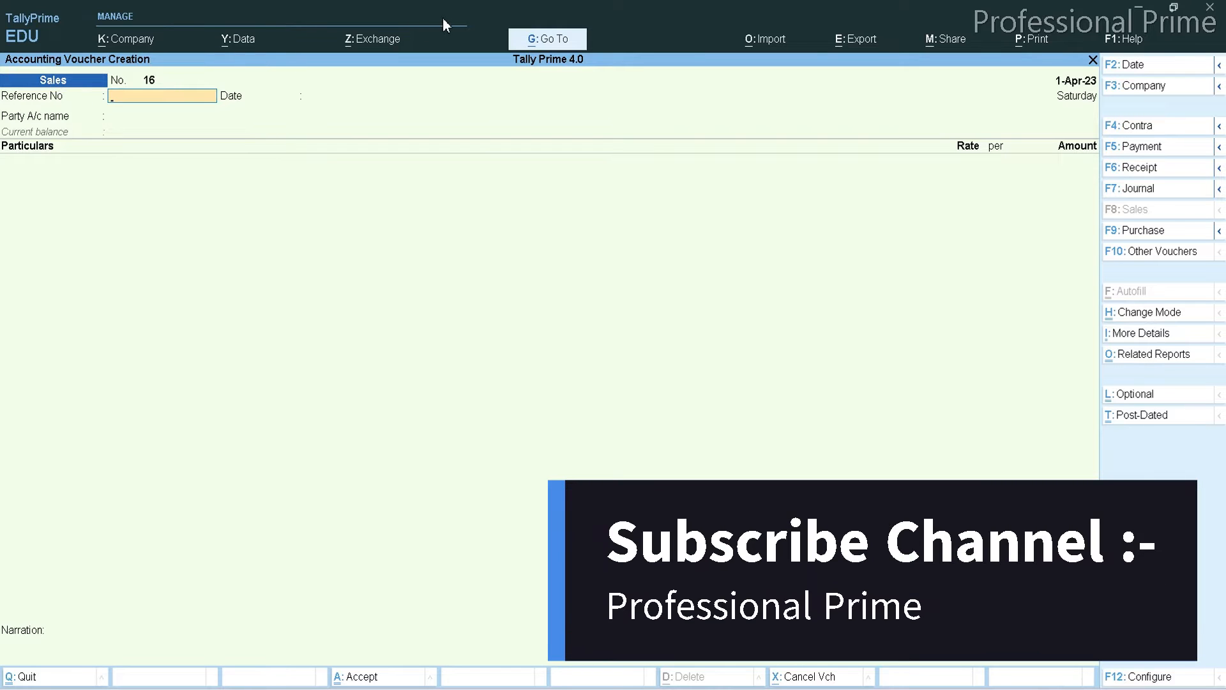
Step: Start creating a new voucher type master named Tax Invoice
left_click(561, 44)
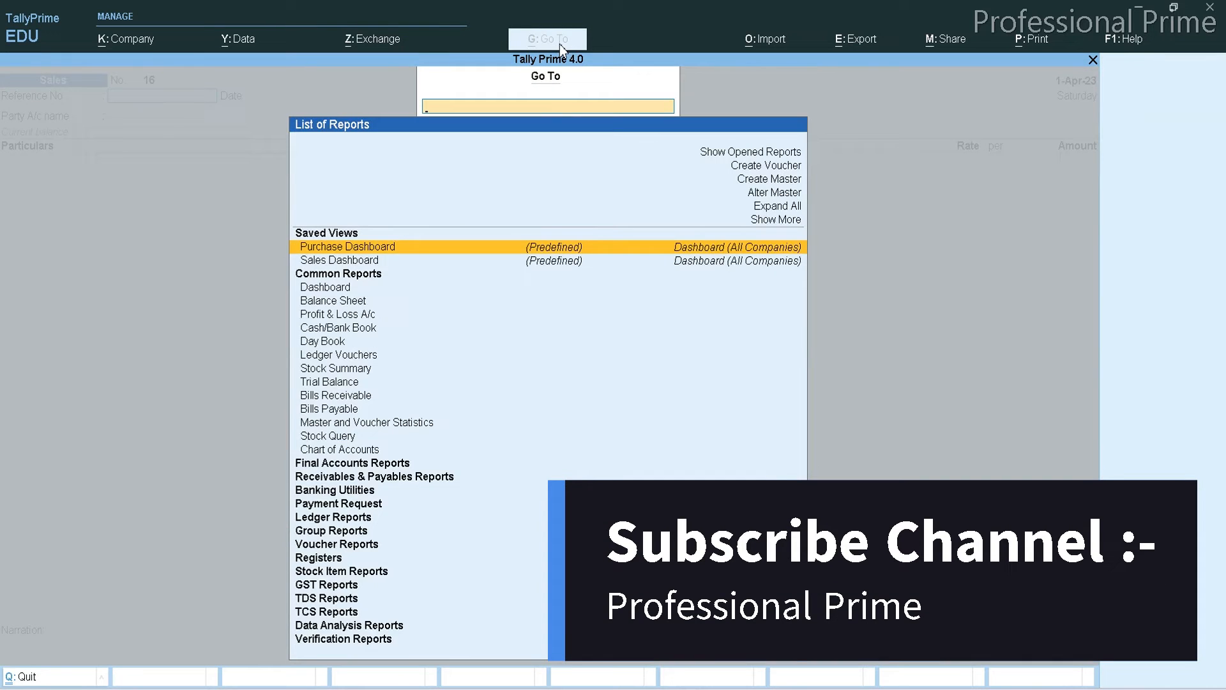
key("Up")
key("Up")
key("Up")
key("Up")
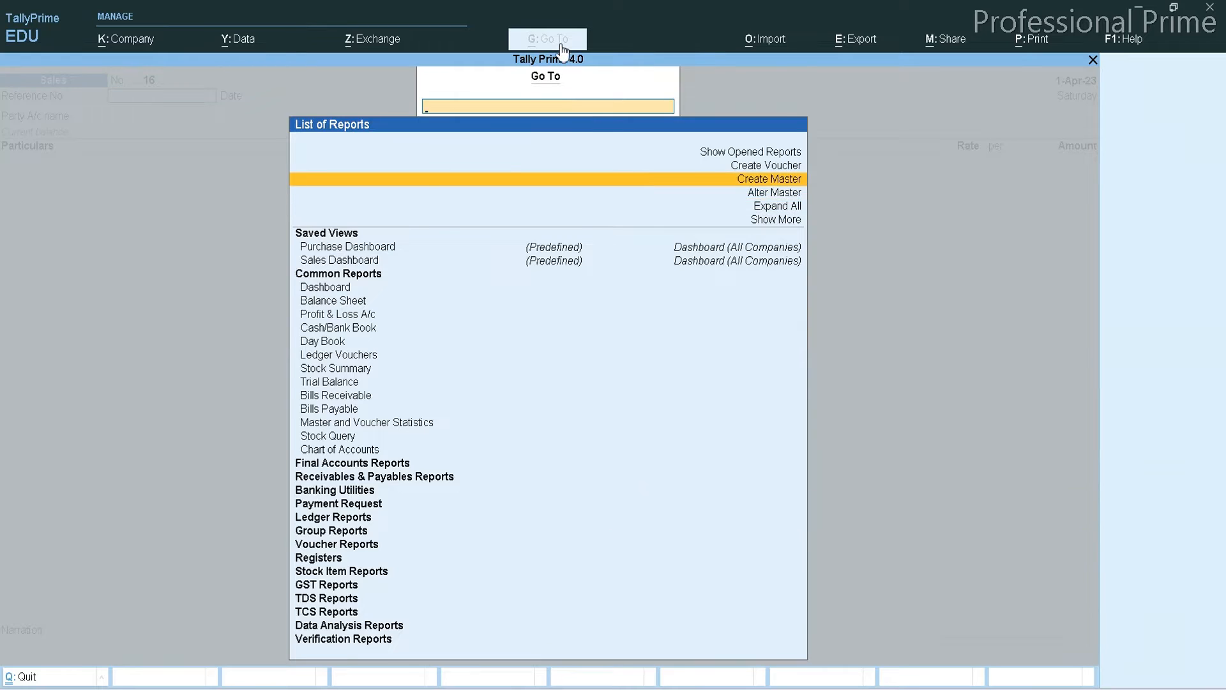
key("Return")
key("Down")
key("Down")
key("Down")
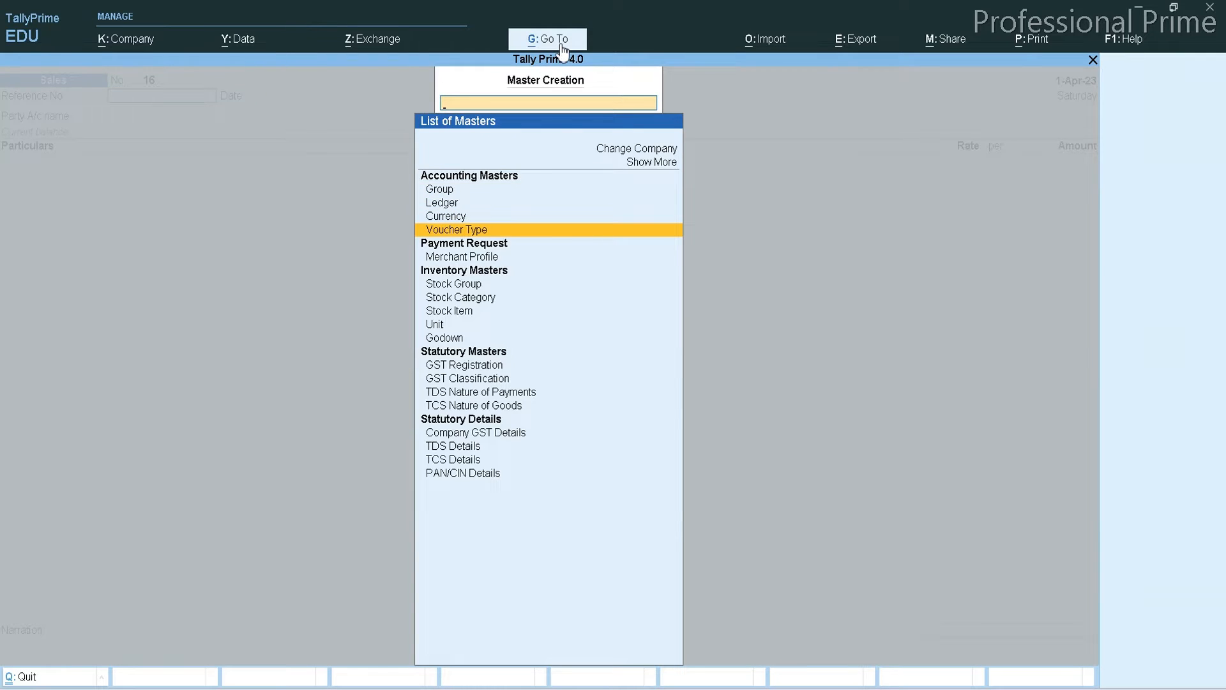
key("Return")
type("Tax Invoice")
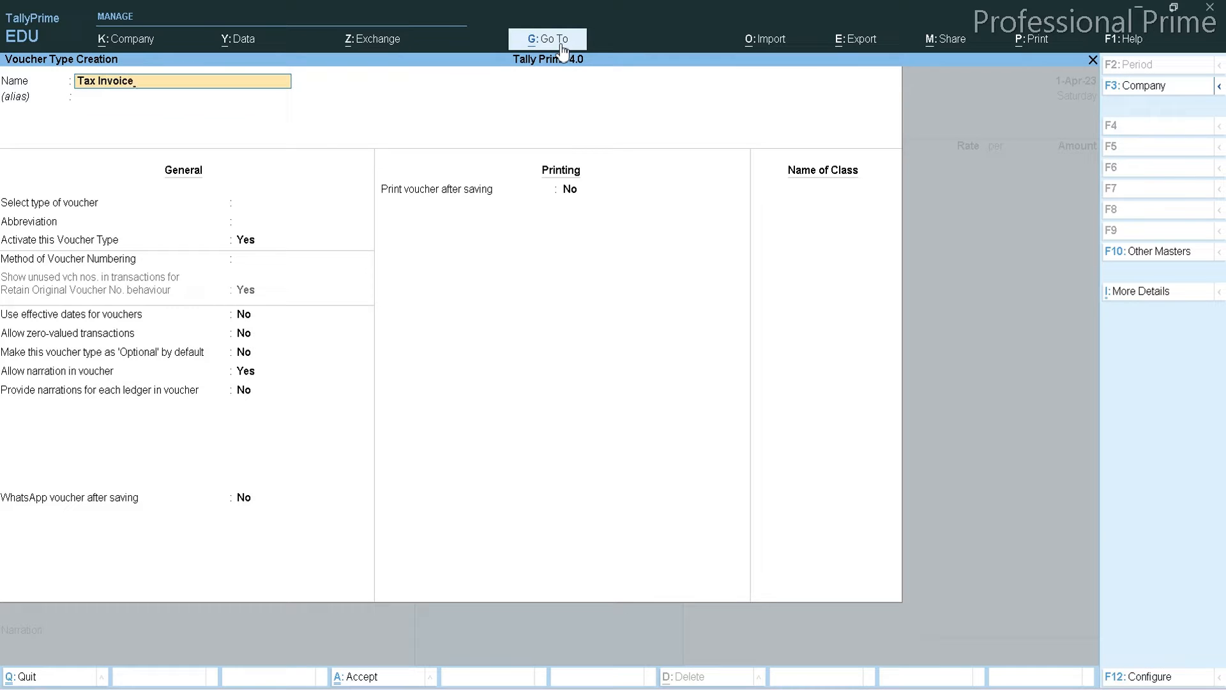
Step: Base the Tax Invoice voucher type on Sales, keep it active, and use Automatic numbering with Retain Original Voucher No
key("Return")
type("Sa")
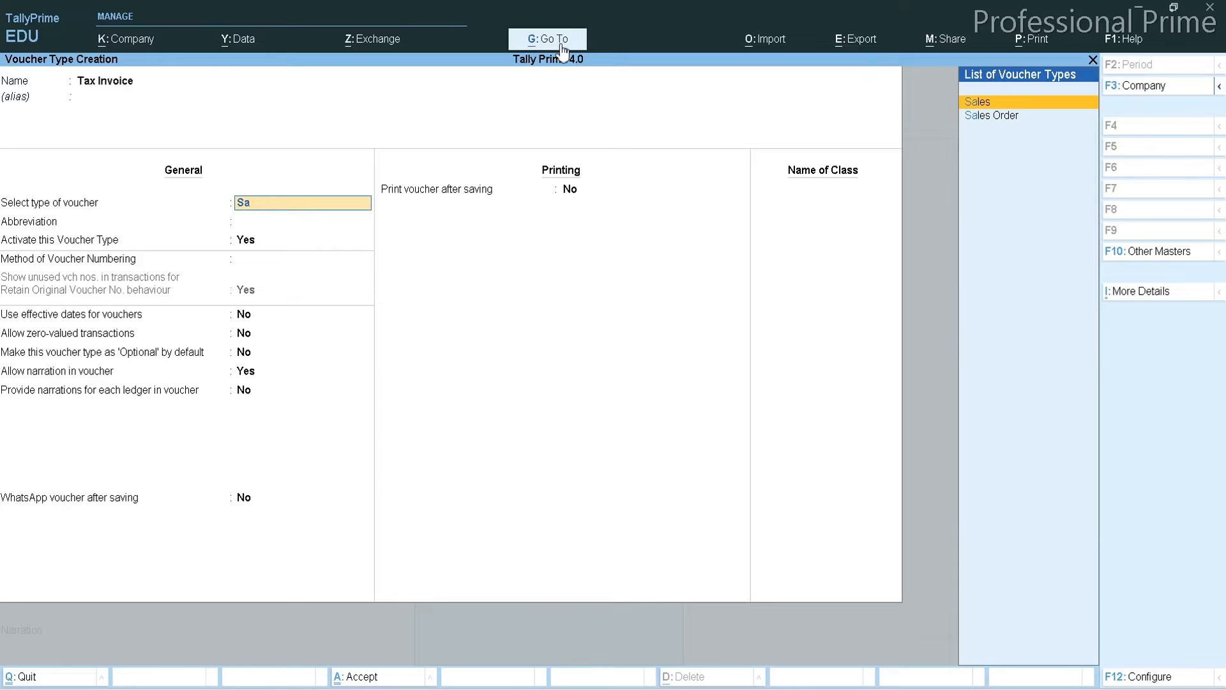
key("Return")
key("Return")
key("Return")
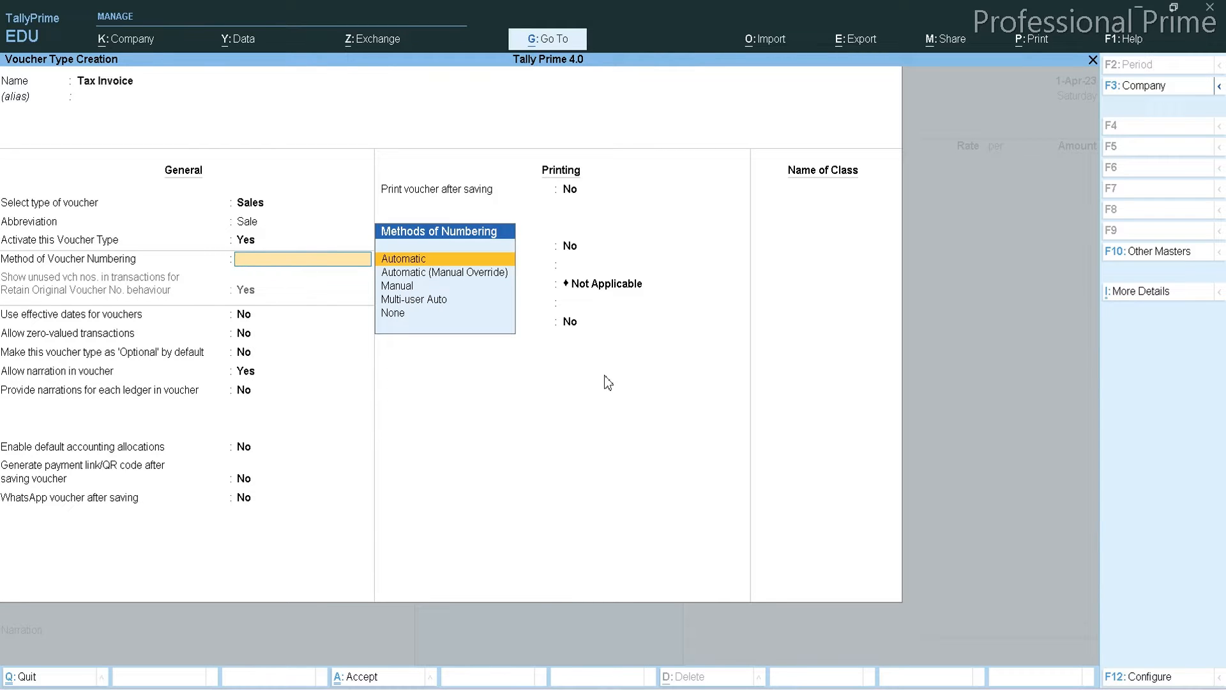
key("Return")
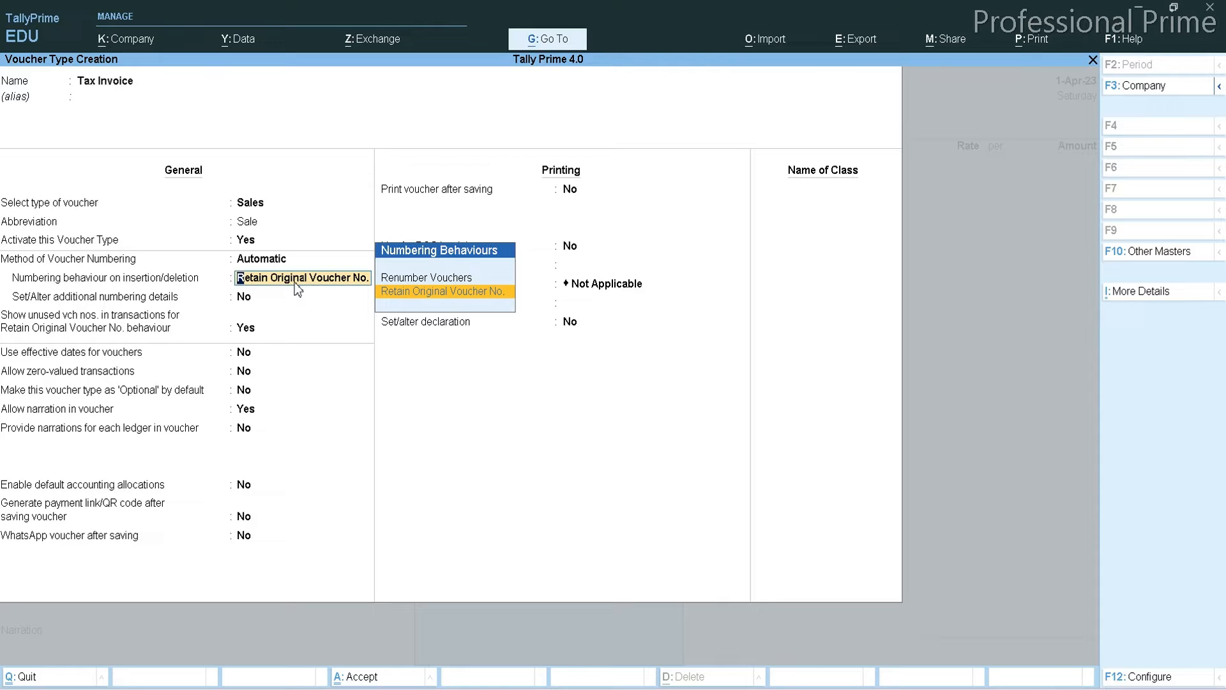
left_click(467, 301)
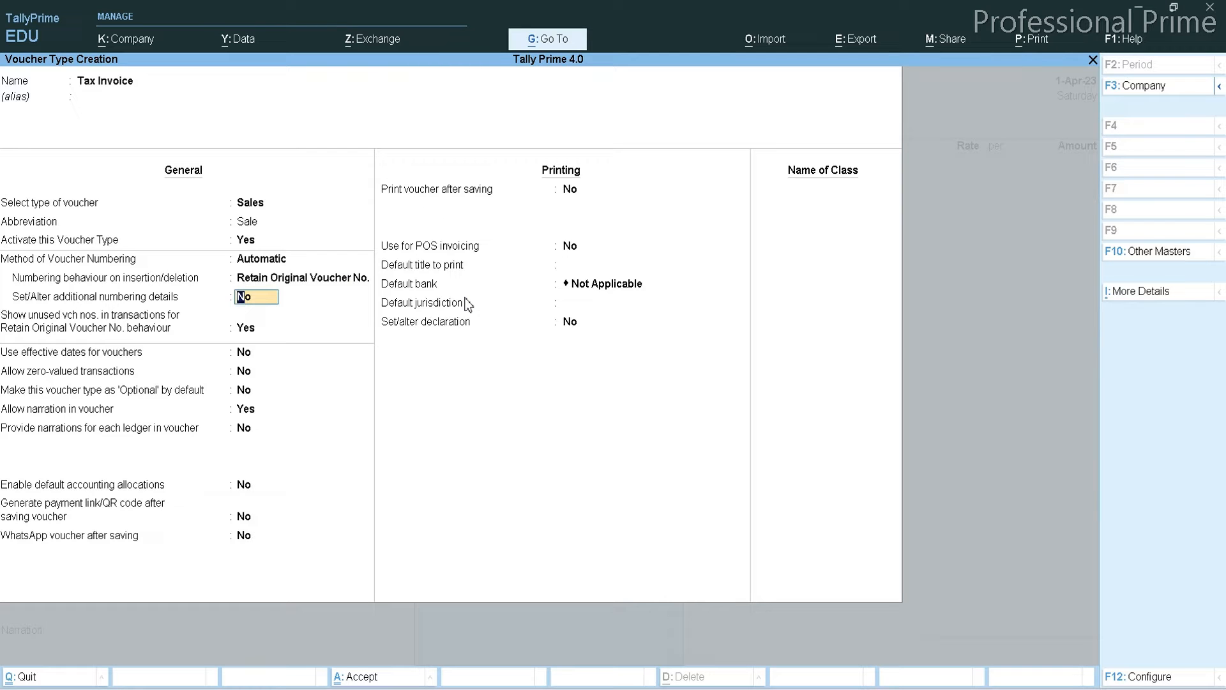
Step: Enable additional numbering details with starting number 1, numerical part width 2 and zero prefill set to No
key("y")
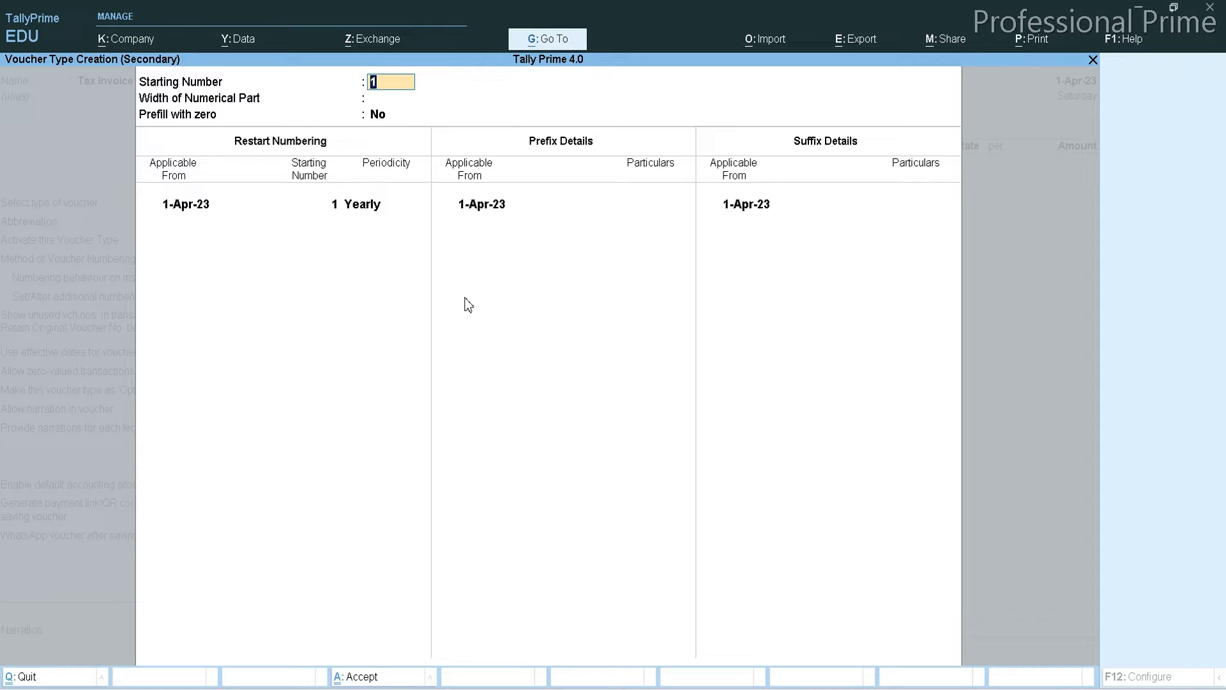
key("Return")
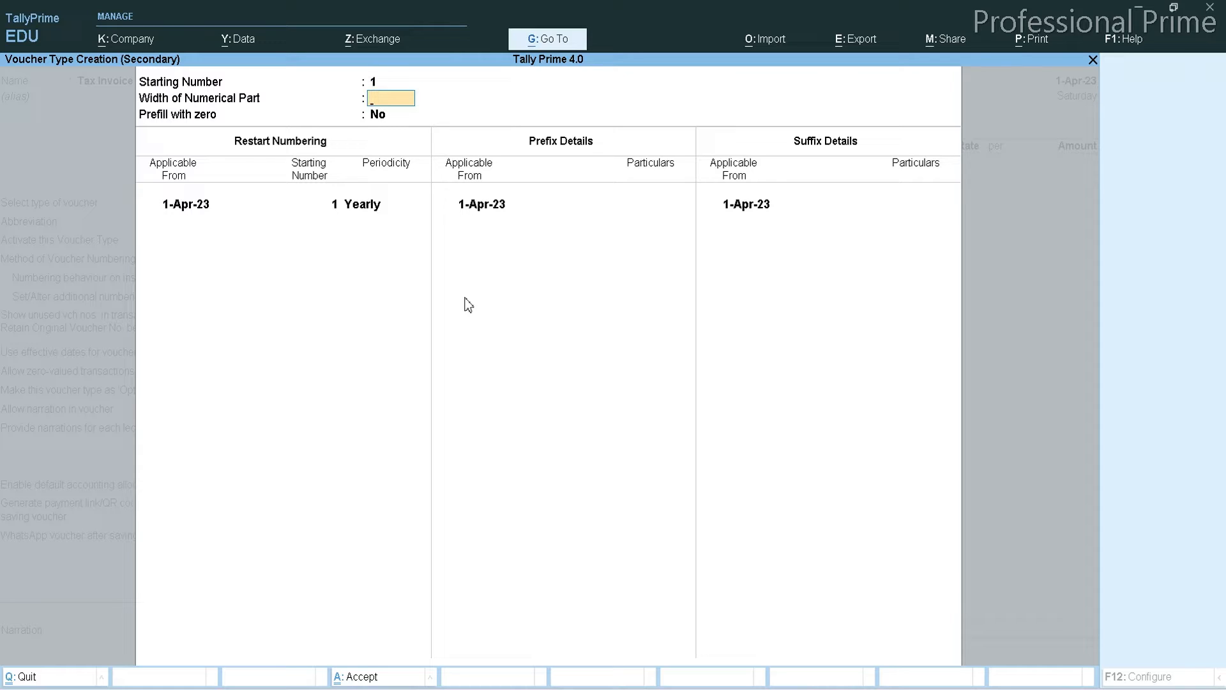
type("2")
key("Return")
type("y")
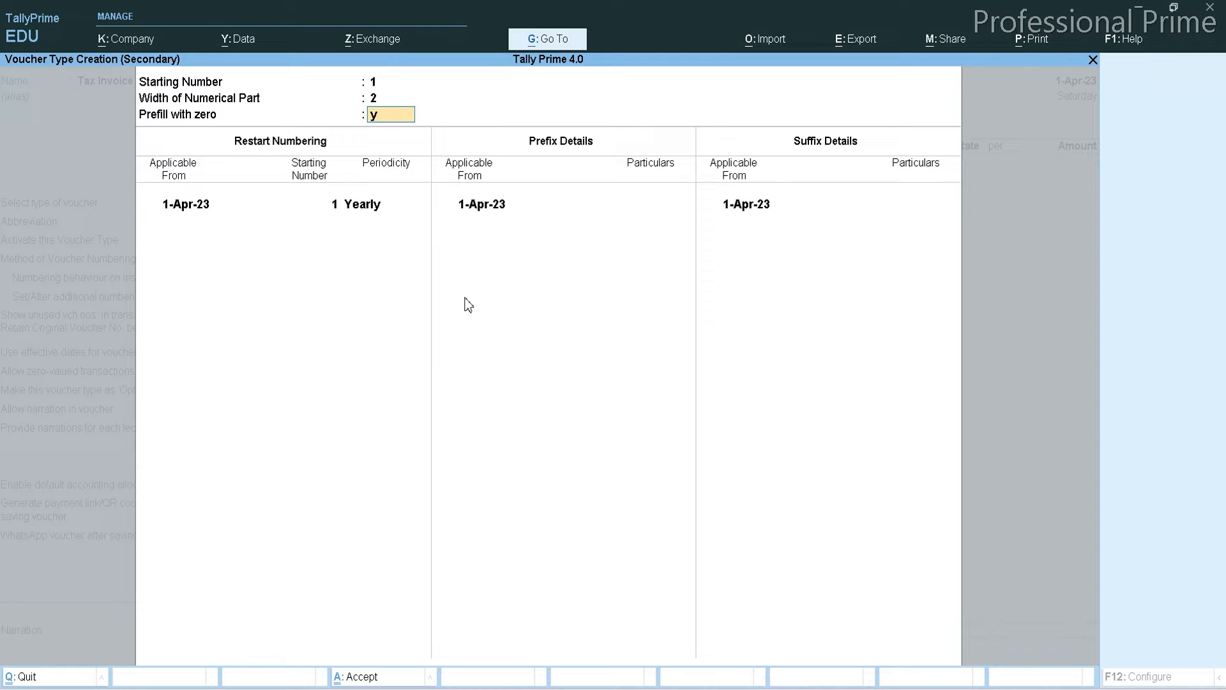
key("Return")
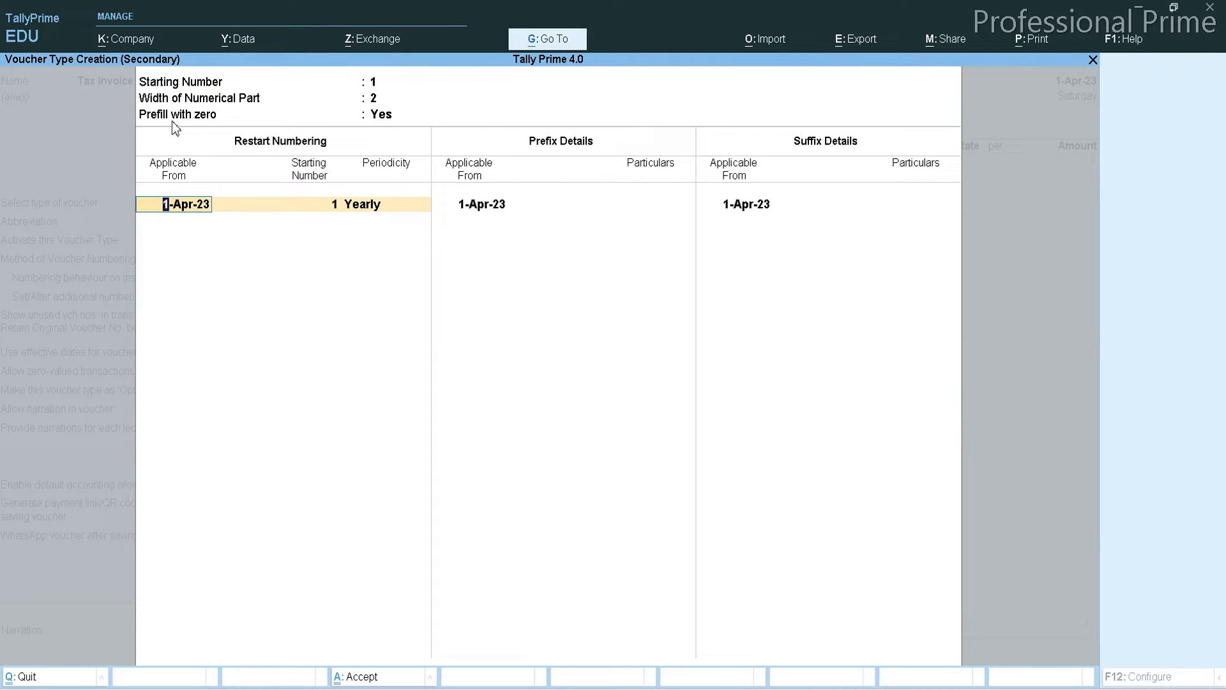
left_click(387, 117)
key("n")
key("Return")
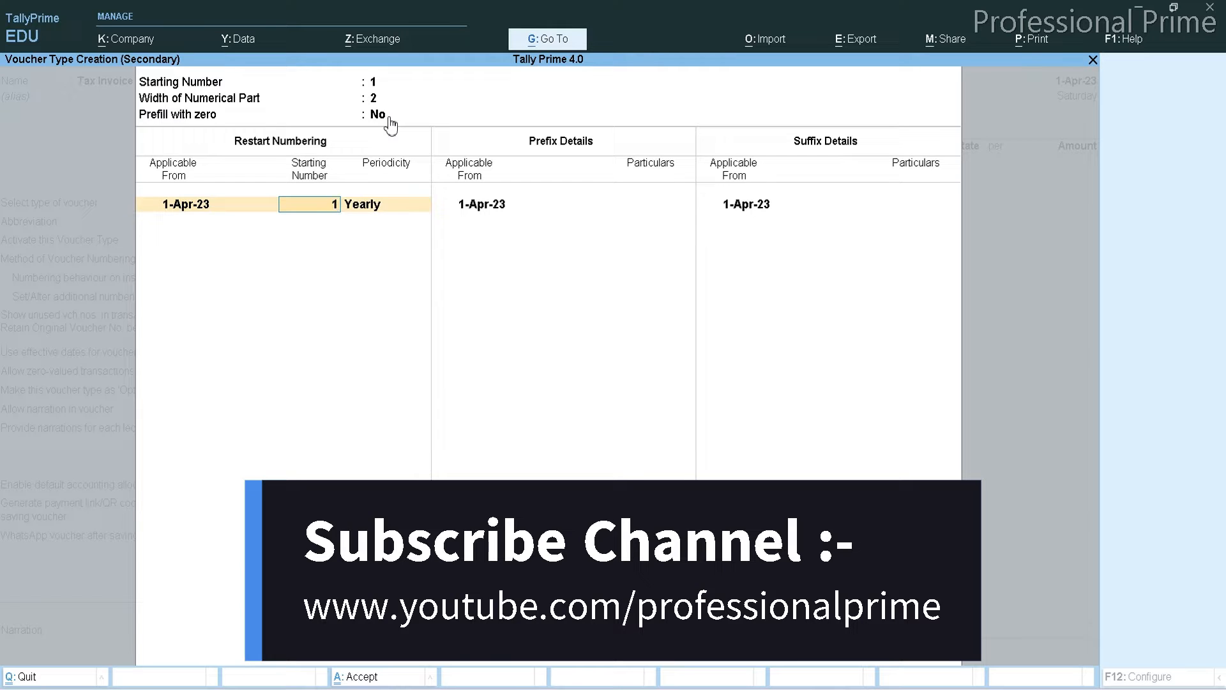
Step: Keep the numbering restart at 1 from 1-Apr-23 with Yearly periodicity
key("BackSpace")
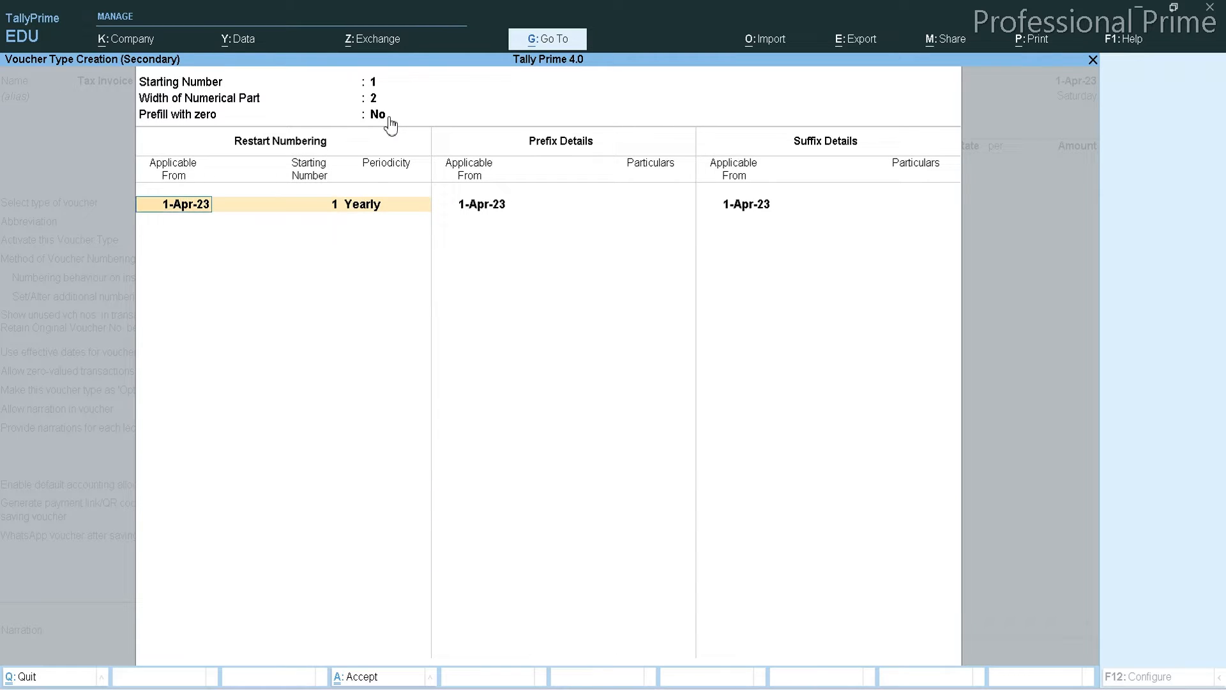
key("Return")
key("Return")
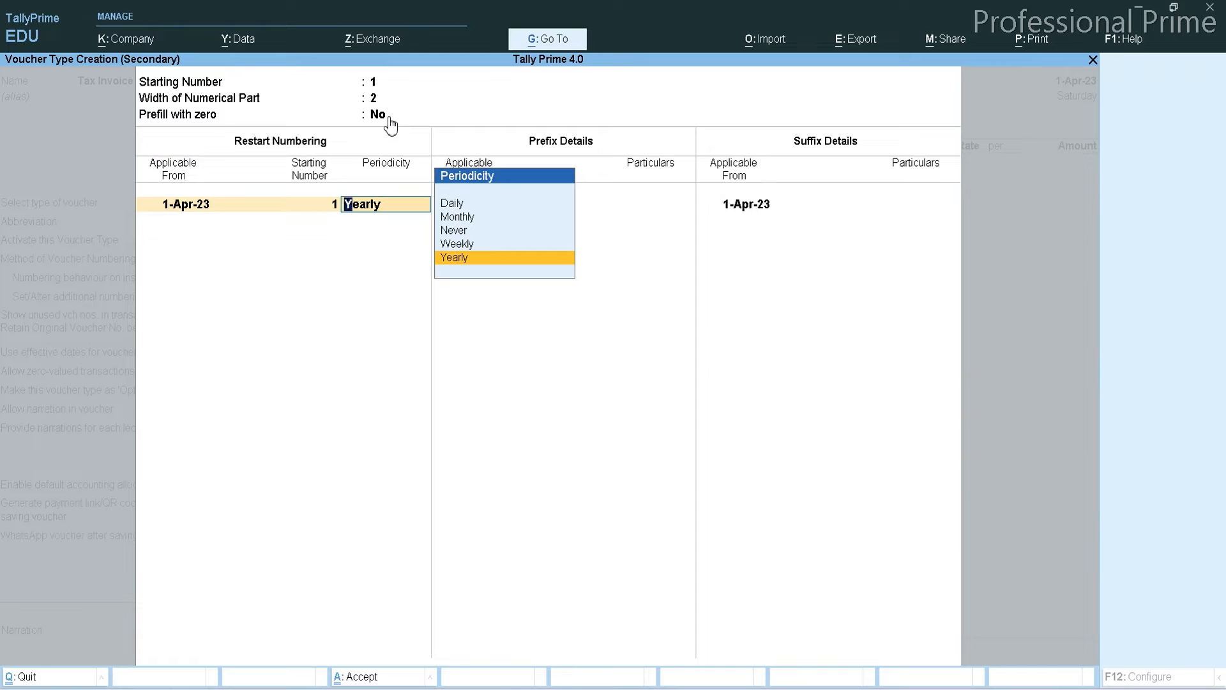
key("Return")
key("Return")
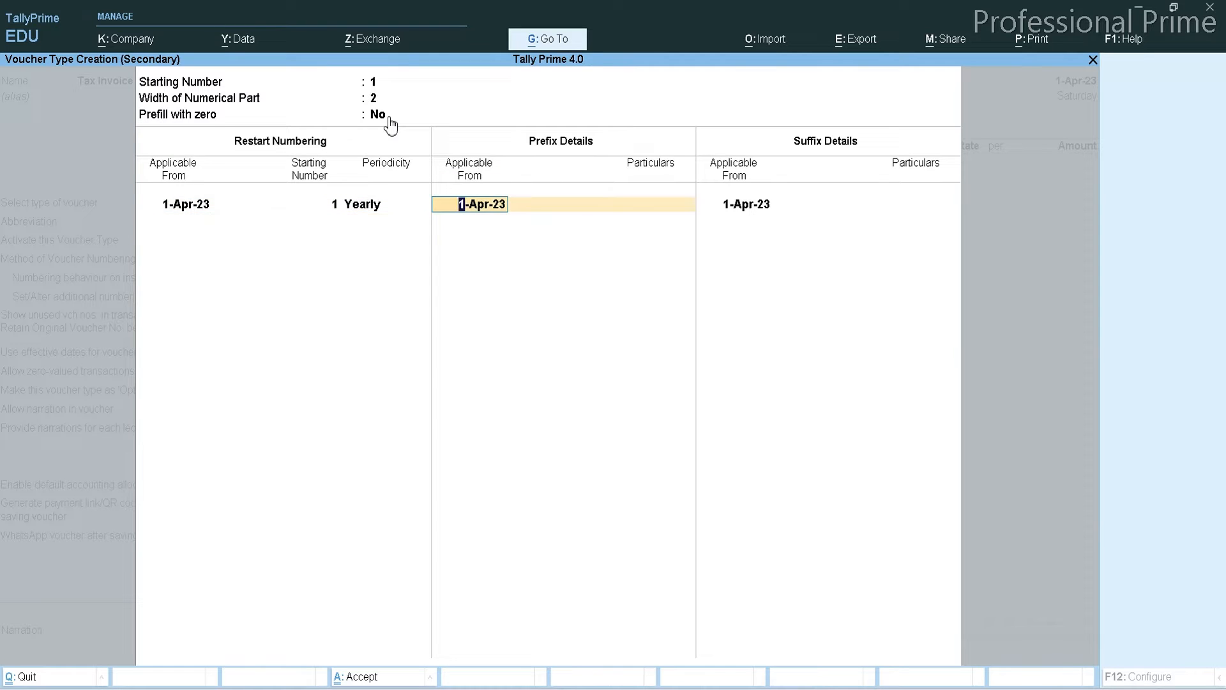
Step: Set the voucher number prefix to PP/2023-24/ applicable from 1-Apr-23, leaving the suffix empty
key("Return")
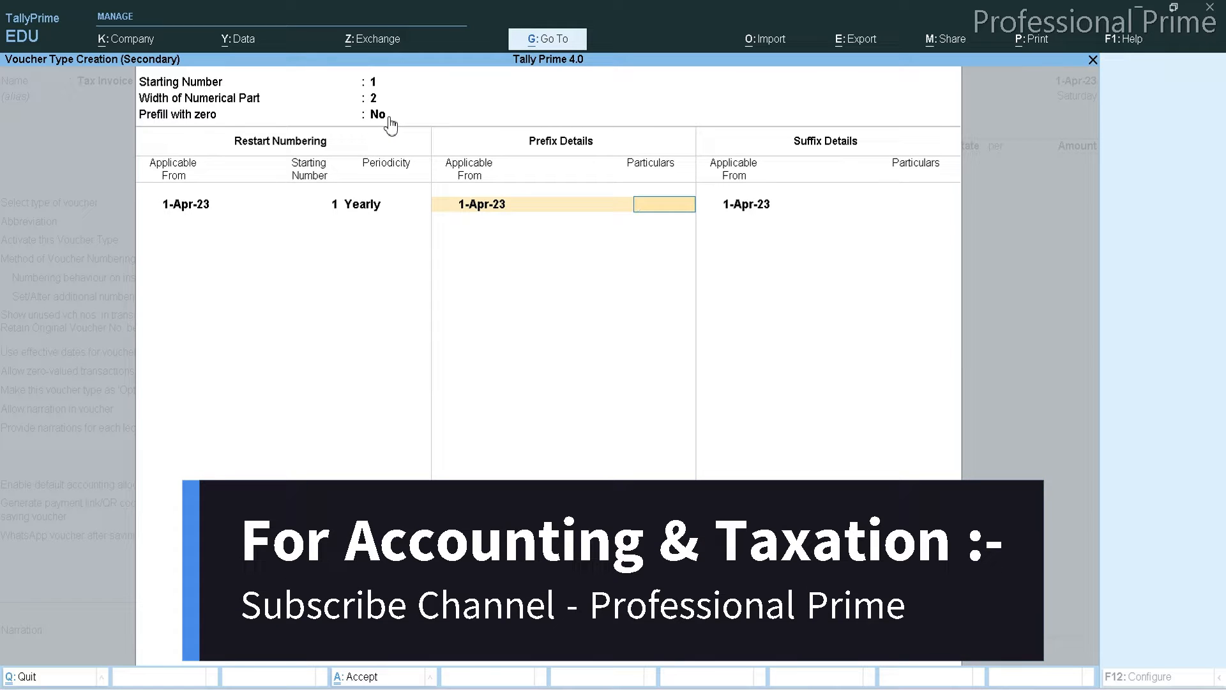
type("PP")
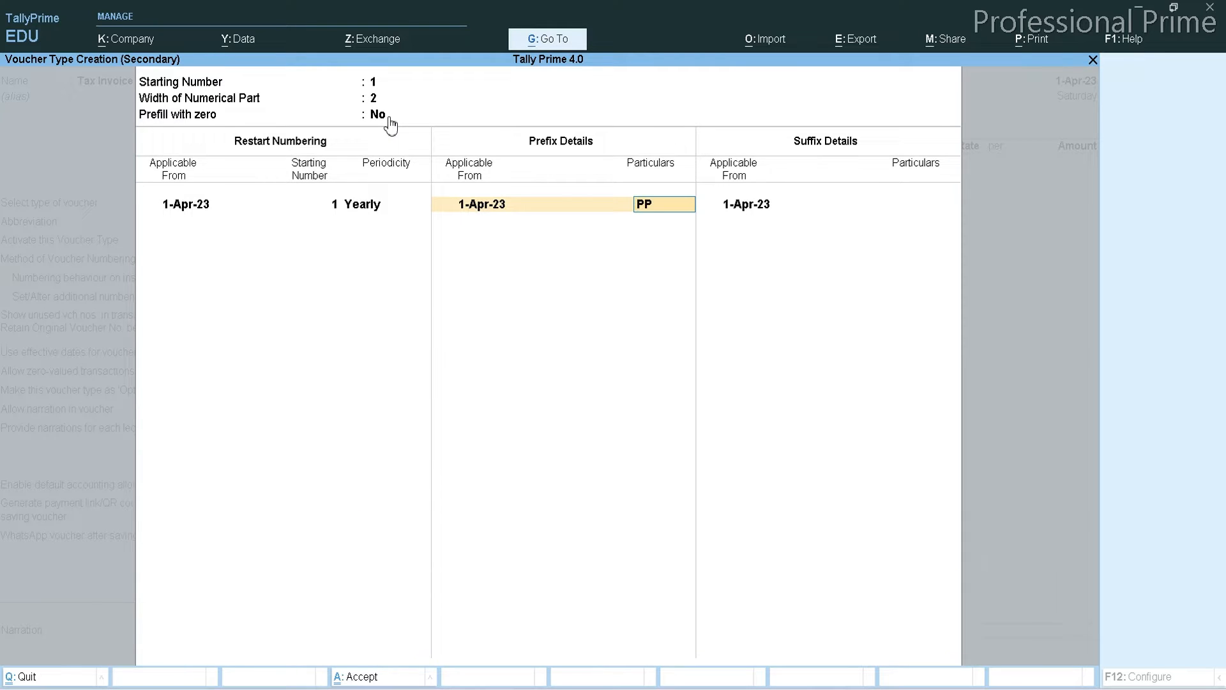
type("/2023-24/")
key("Return")
key("Return")
key("BackSpace")
key("Return")
key("Return")
key("Return")
Step: Keep the remaining voucher type options at their defaults, save the Tax Invoice type and return to the sales voucher
key("Return")
key("Return")
key("Return")
key("Return")
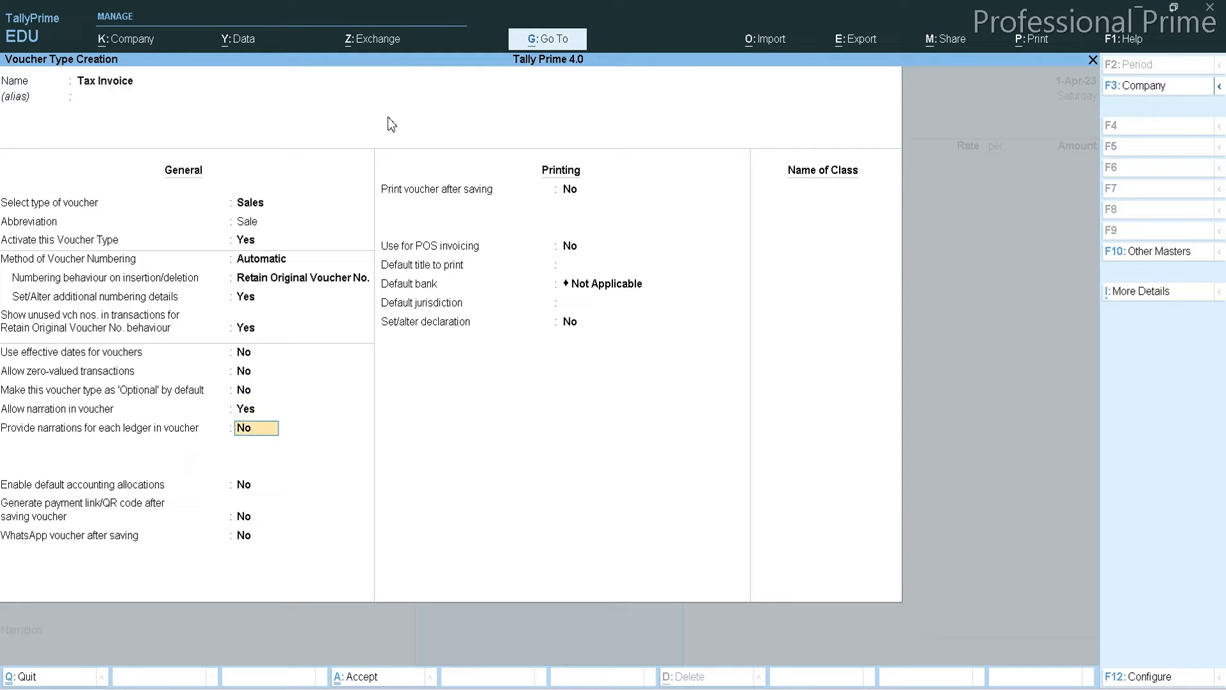
key("Return")
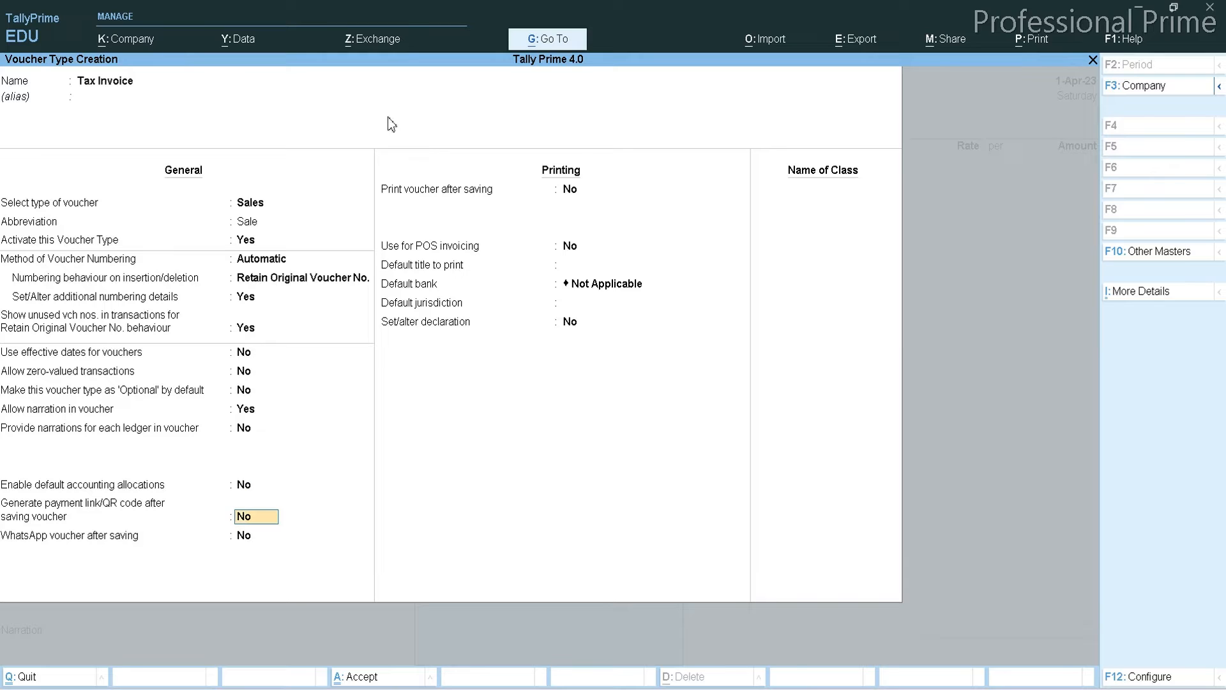
key("Return")
key("Return")
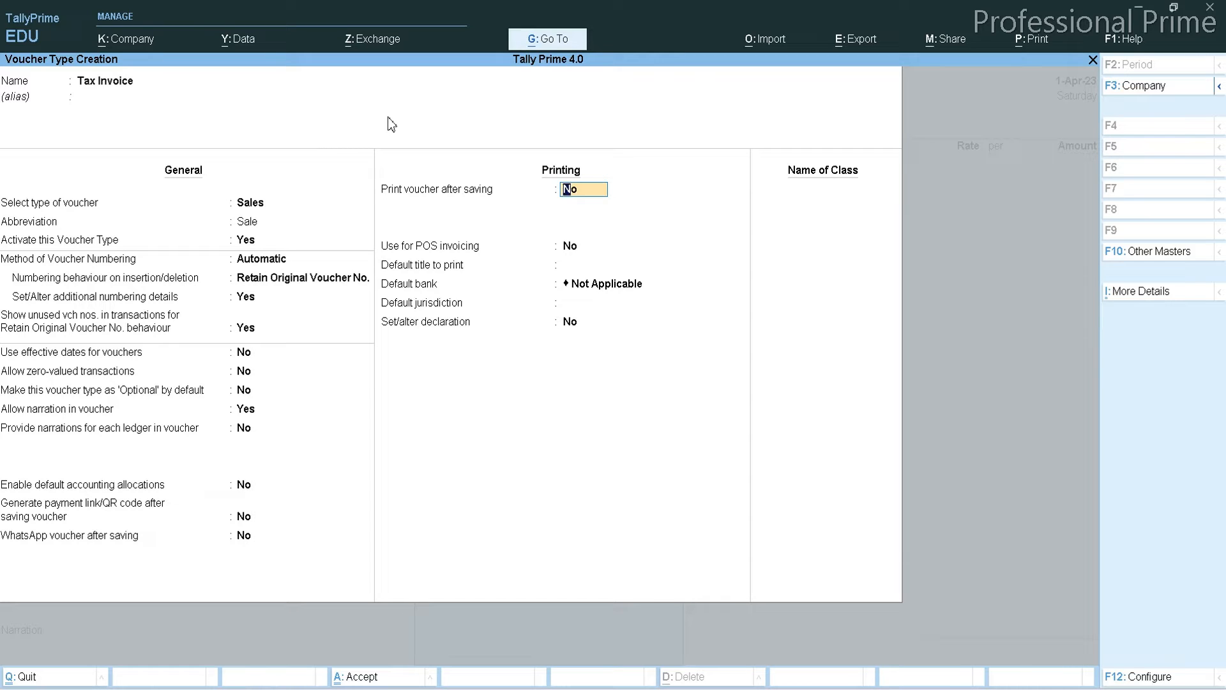
key("Return")
key("Return")
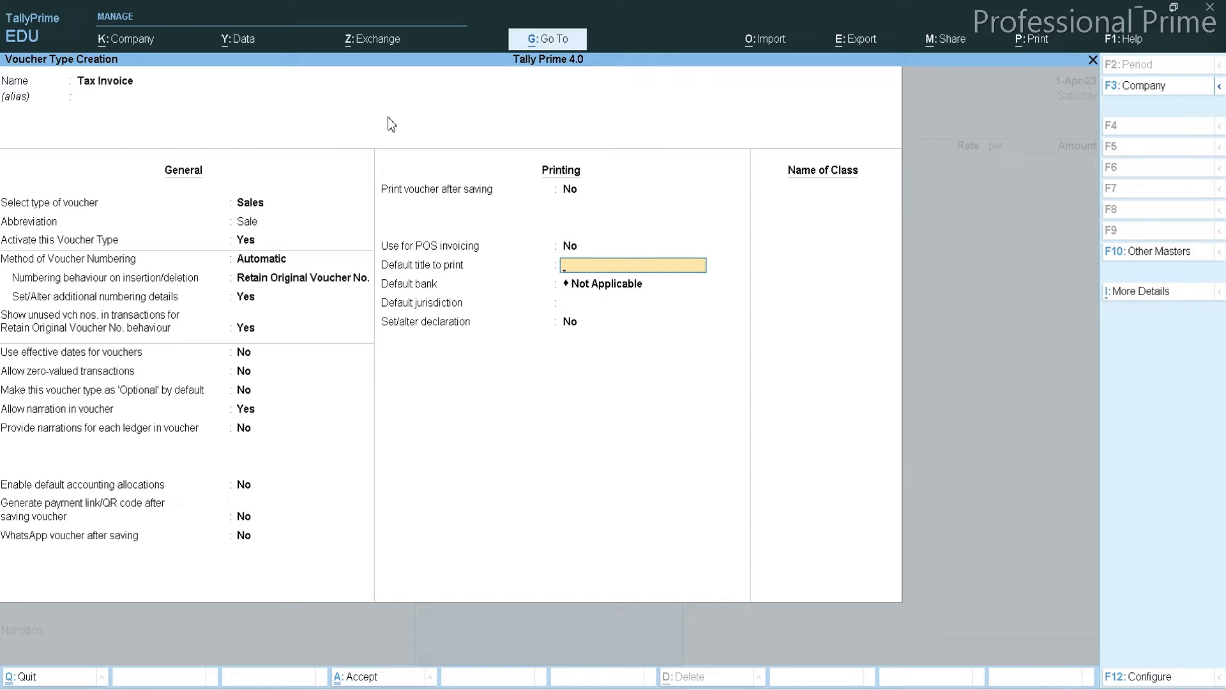
key("ctrl")
key("ctrl+a")
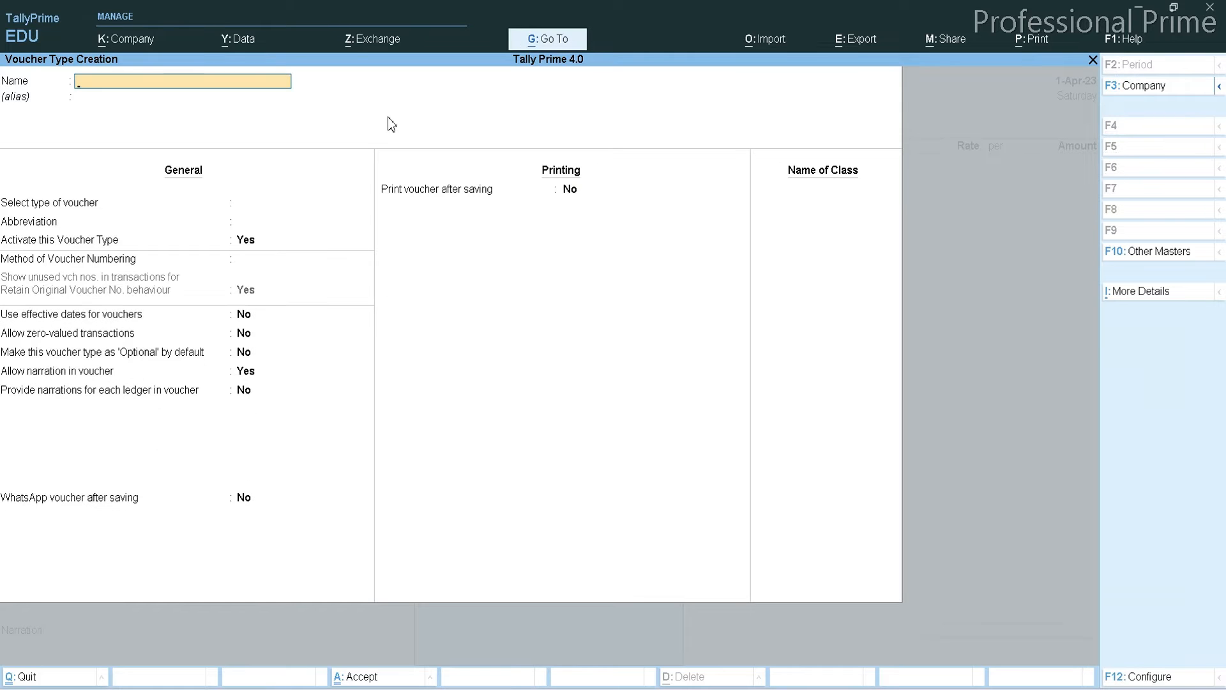
key("Escape")
key("Escape")
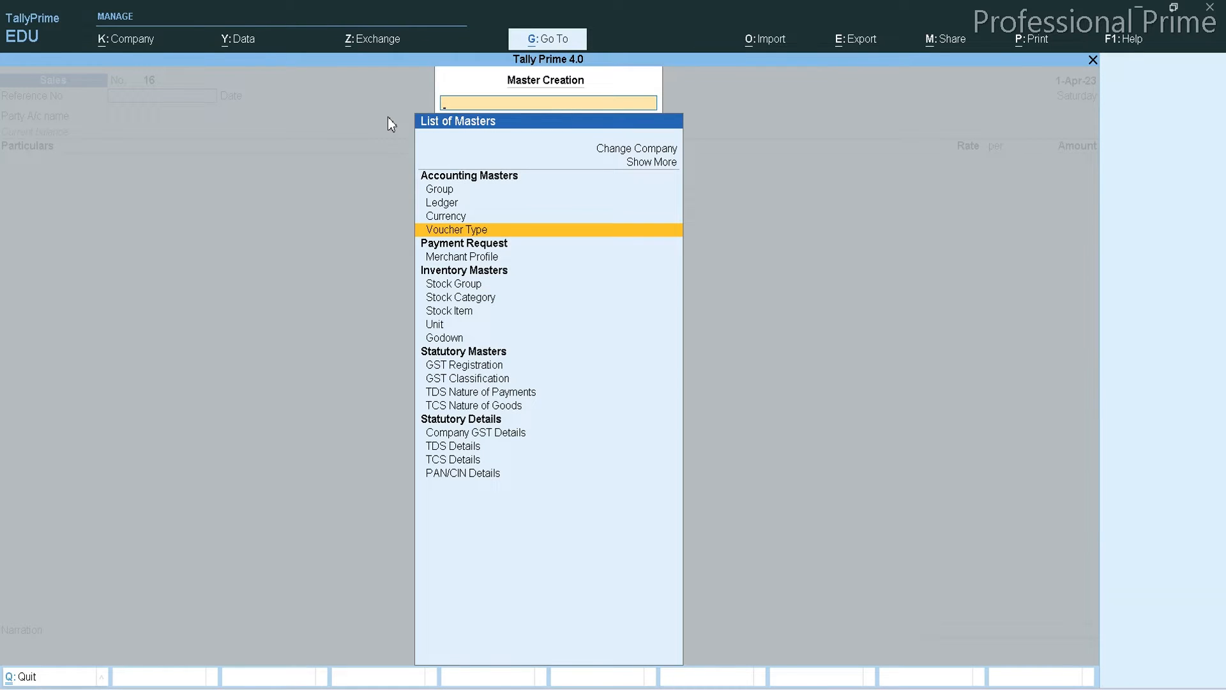
key("Escape")
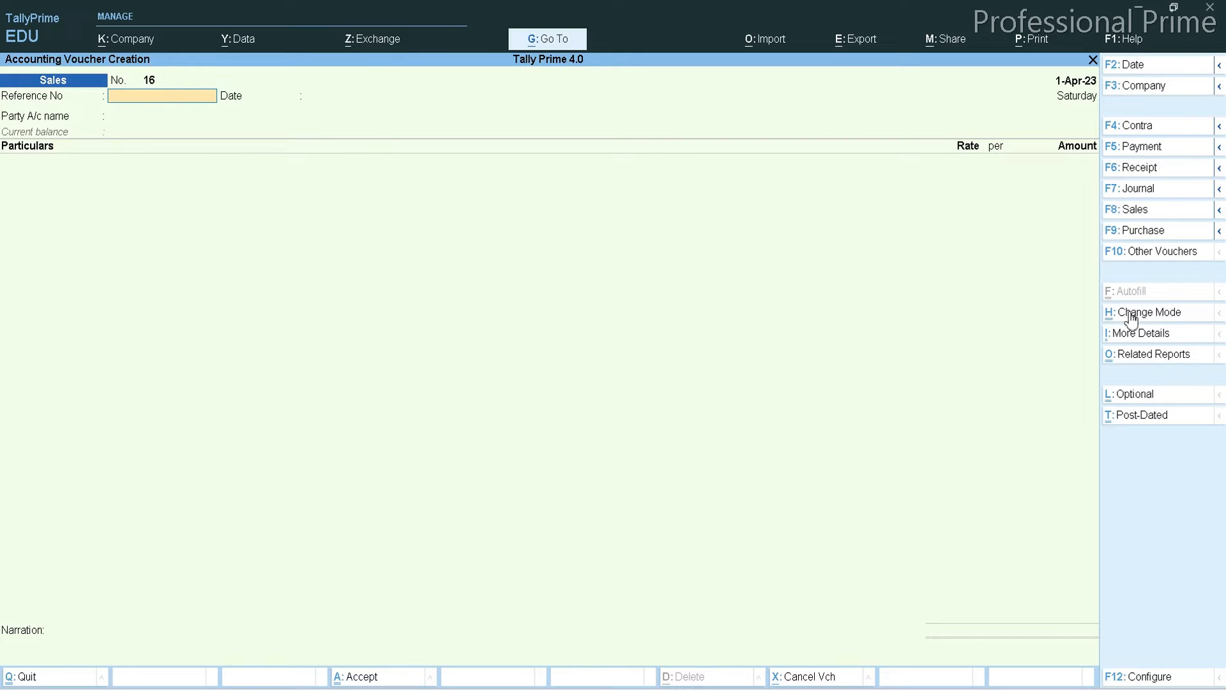
Step: Change the sales voucher's type to Tax Invoice and accept reference number PP/2023-24/1 dated 1-Apr-23
left_click(1137, 212)
key("Down")
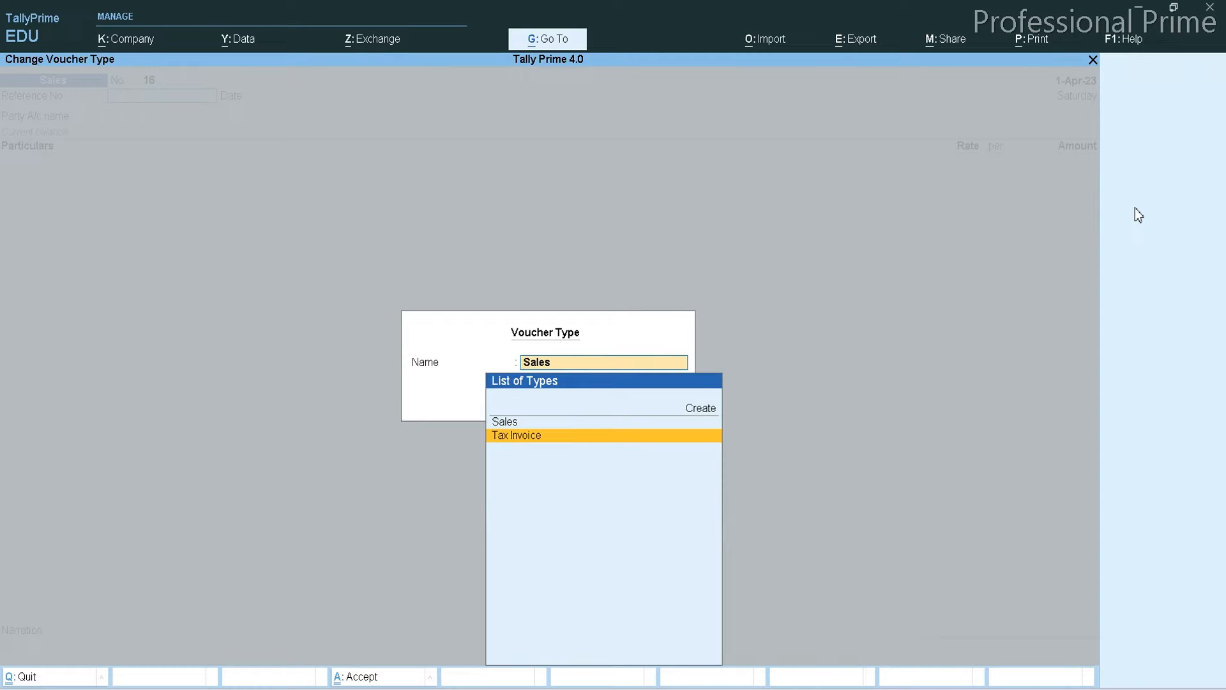
key("Return")
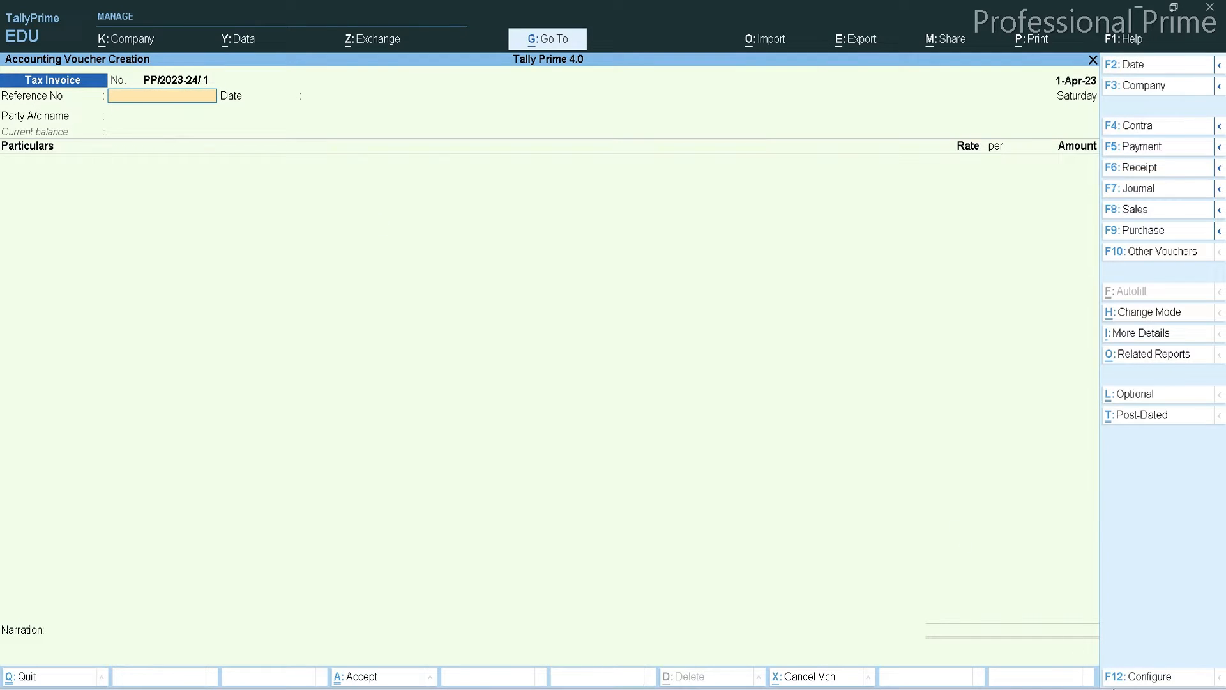
key("Return")
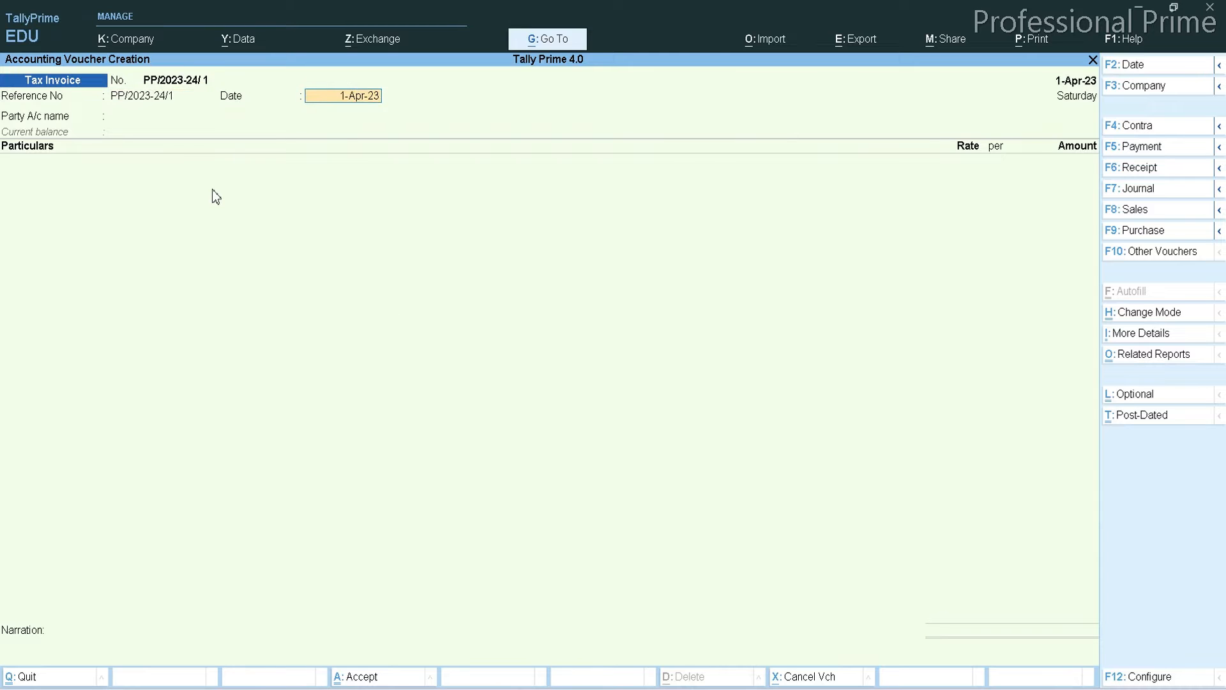
key("Return")
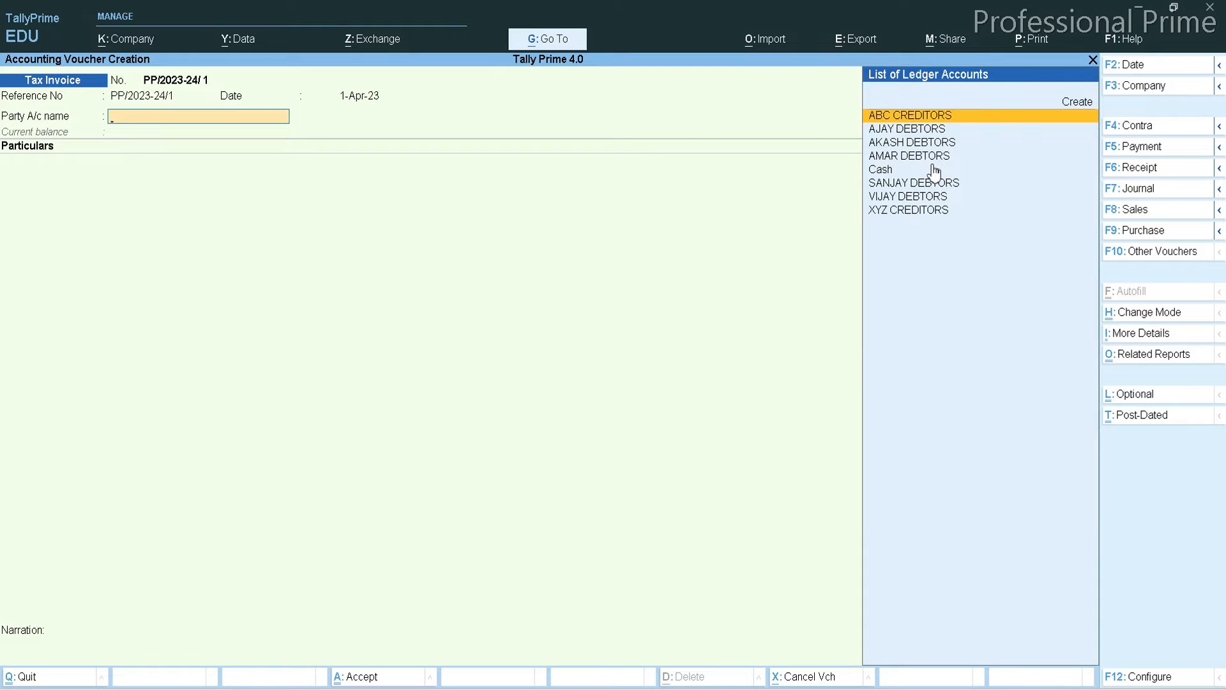
Step: Set the invoice's party account to the first debtor ledger listed and keep the voucher in Accounting Invoice mode with its reference and date
key("Down")
key("Return")
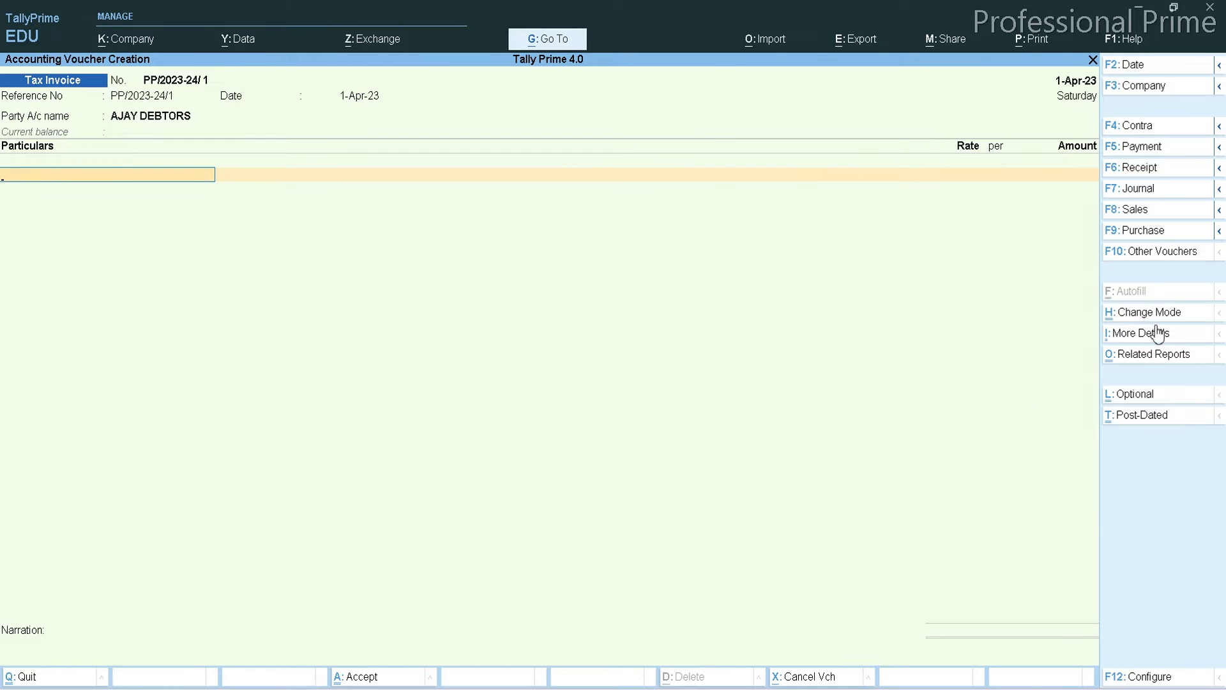
left_click(1142, 313)
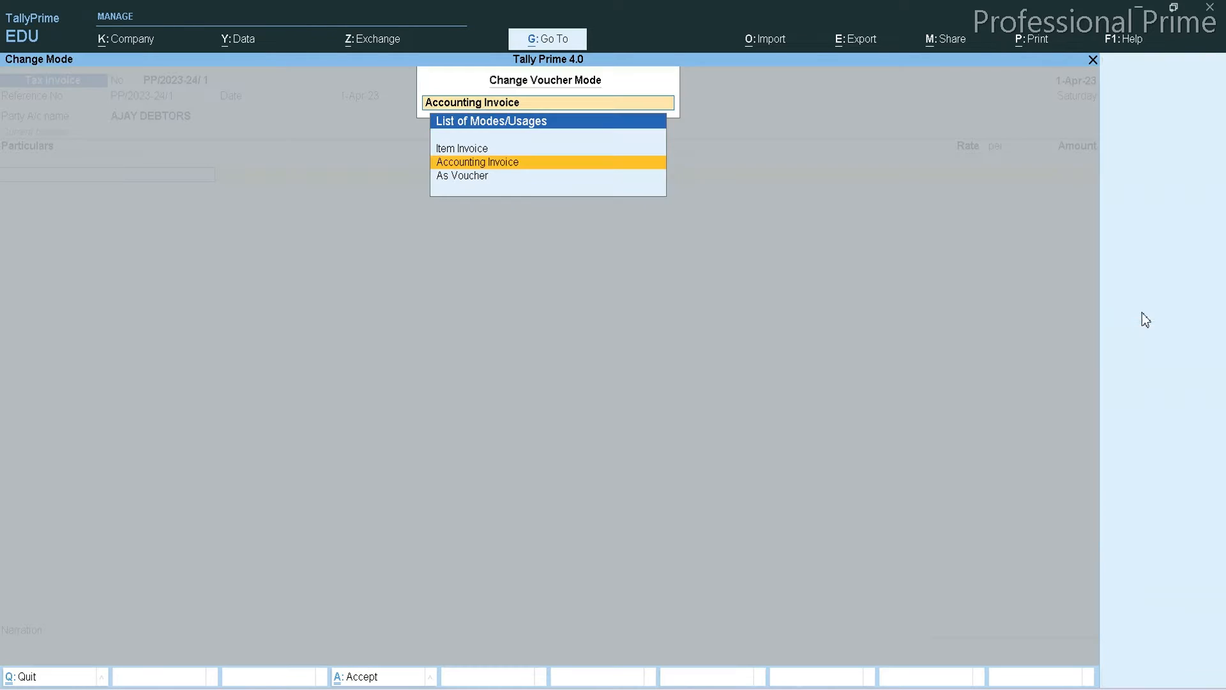
left_click(488, 163)
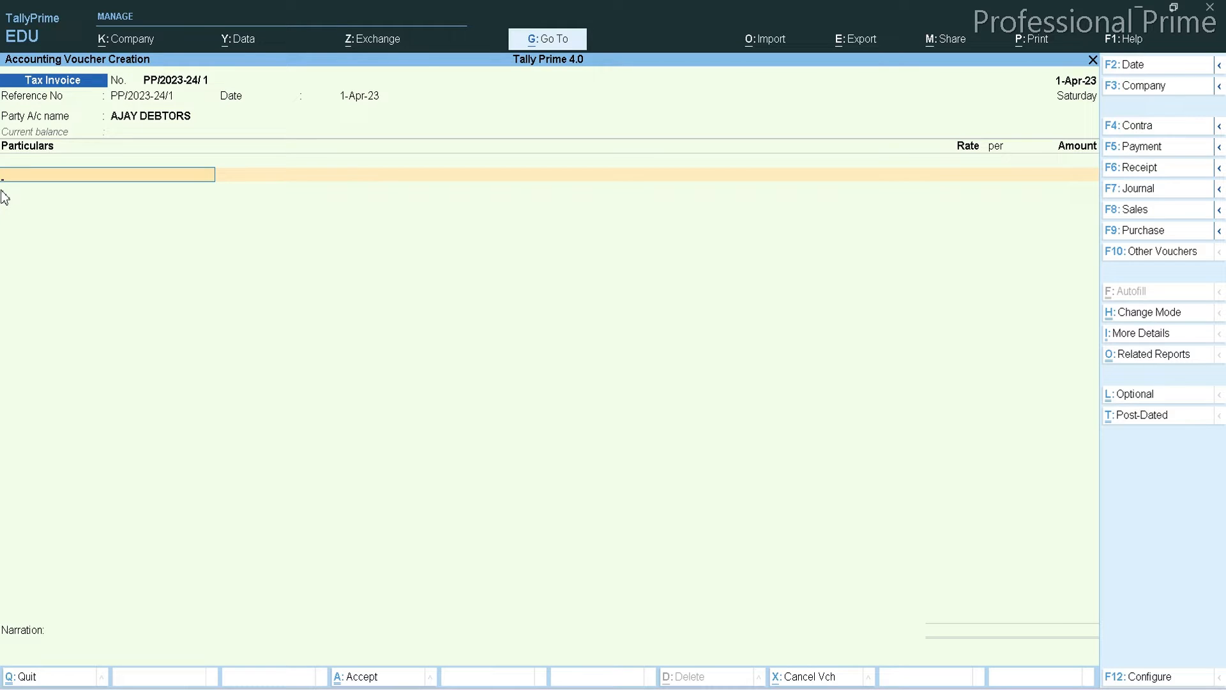
left_click(1143, 315)
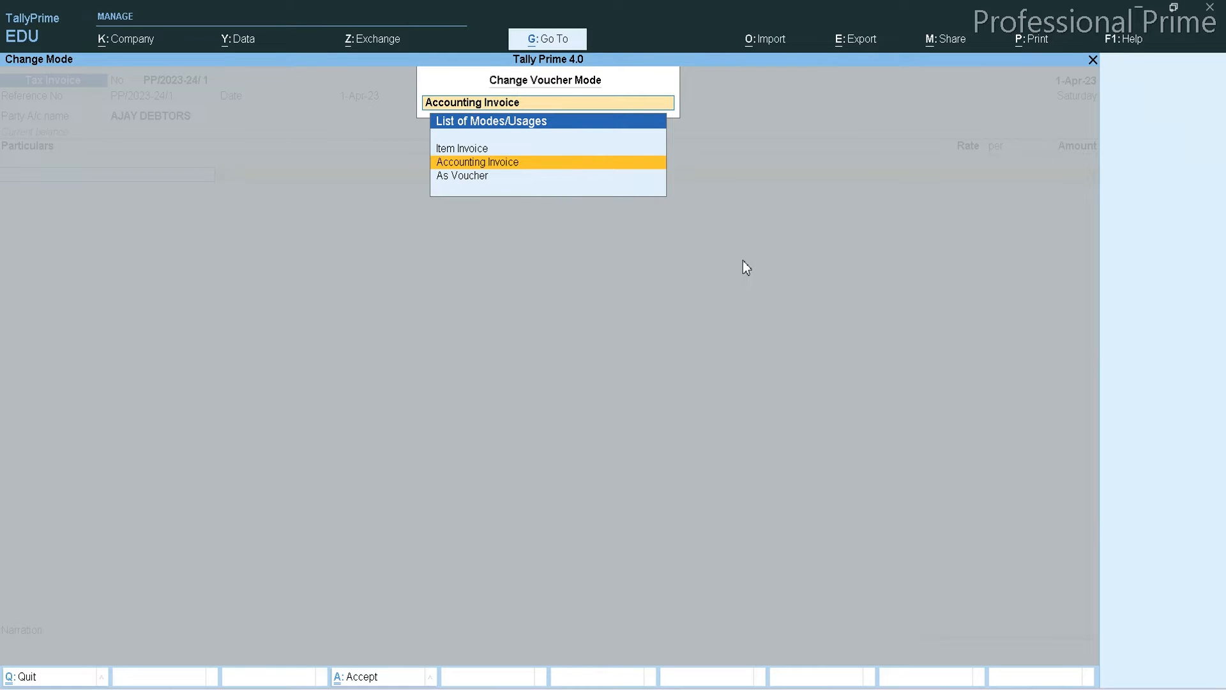
left_click(541, 163)
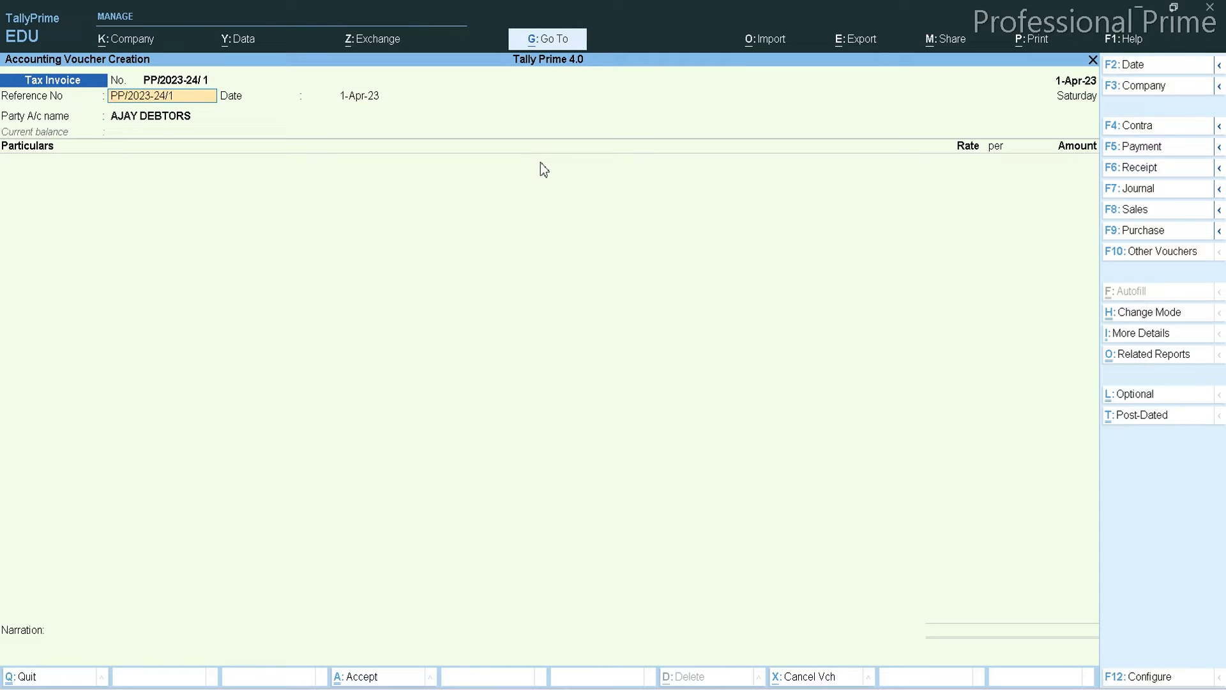
key("Return")
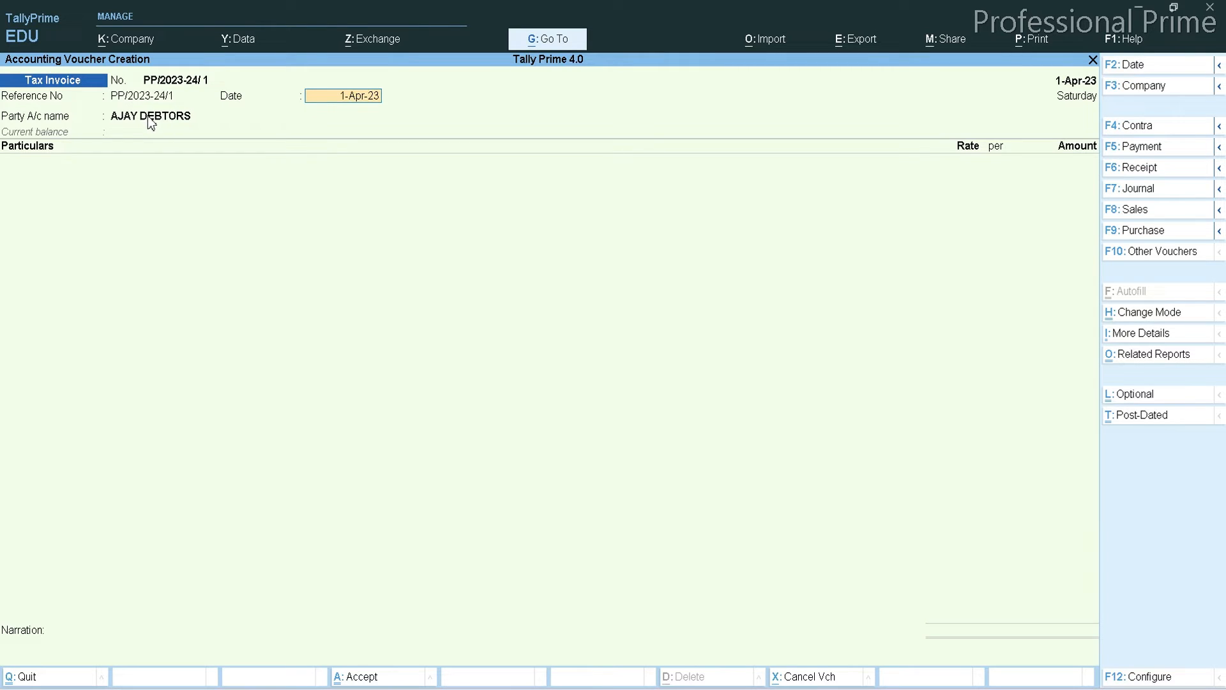
key("Return")
key("Return")
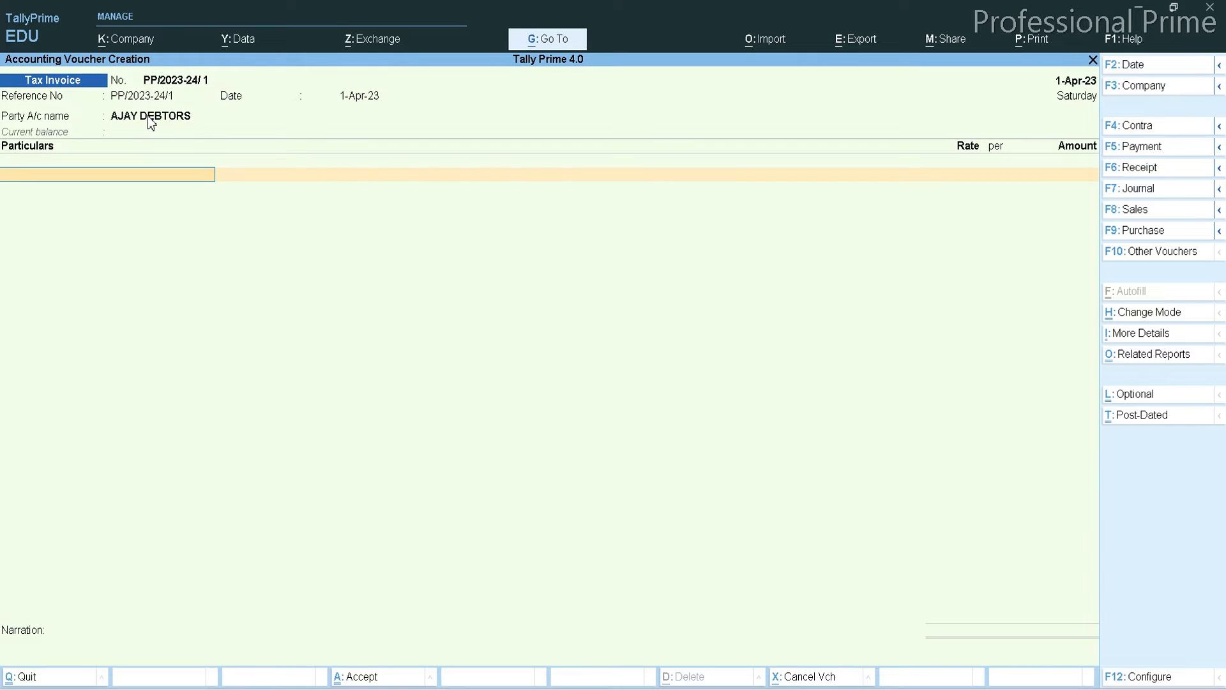
Step: Add the GOODS LOCAL SALES @ 5% ledger to the invoice with amount 40,000, leaving the inclusive-of-GST amount empty
type("S")
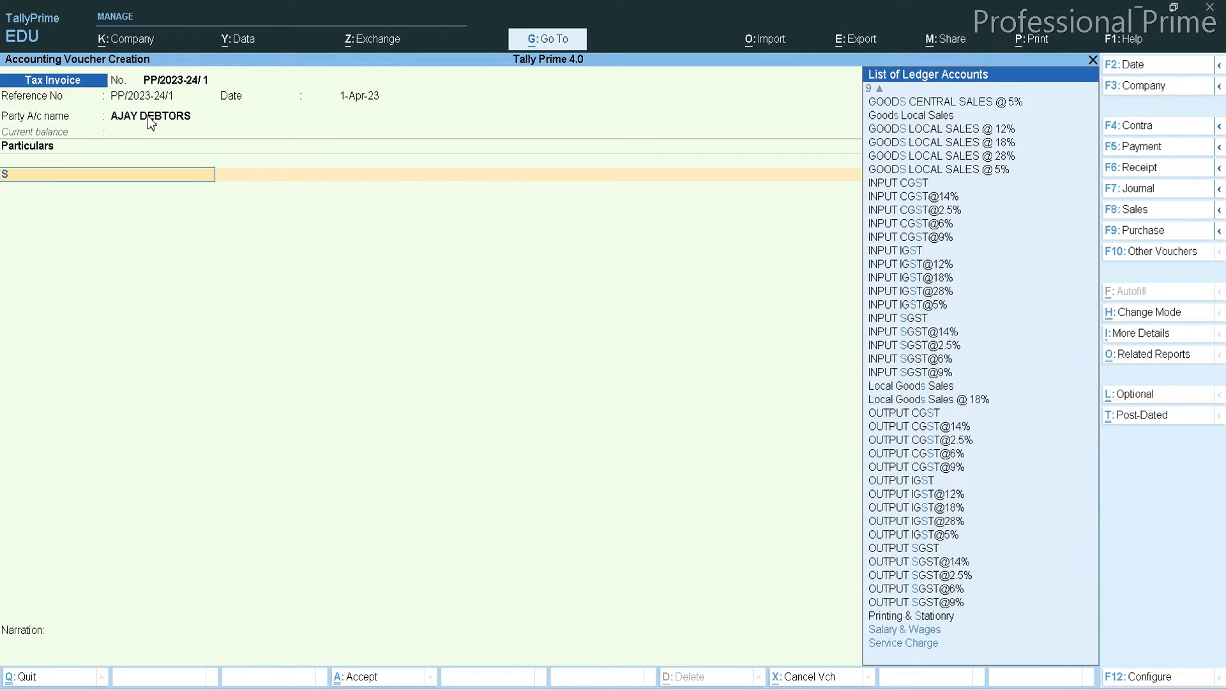
key("BackSpace")
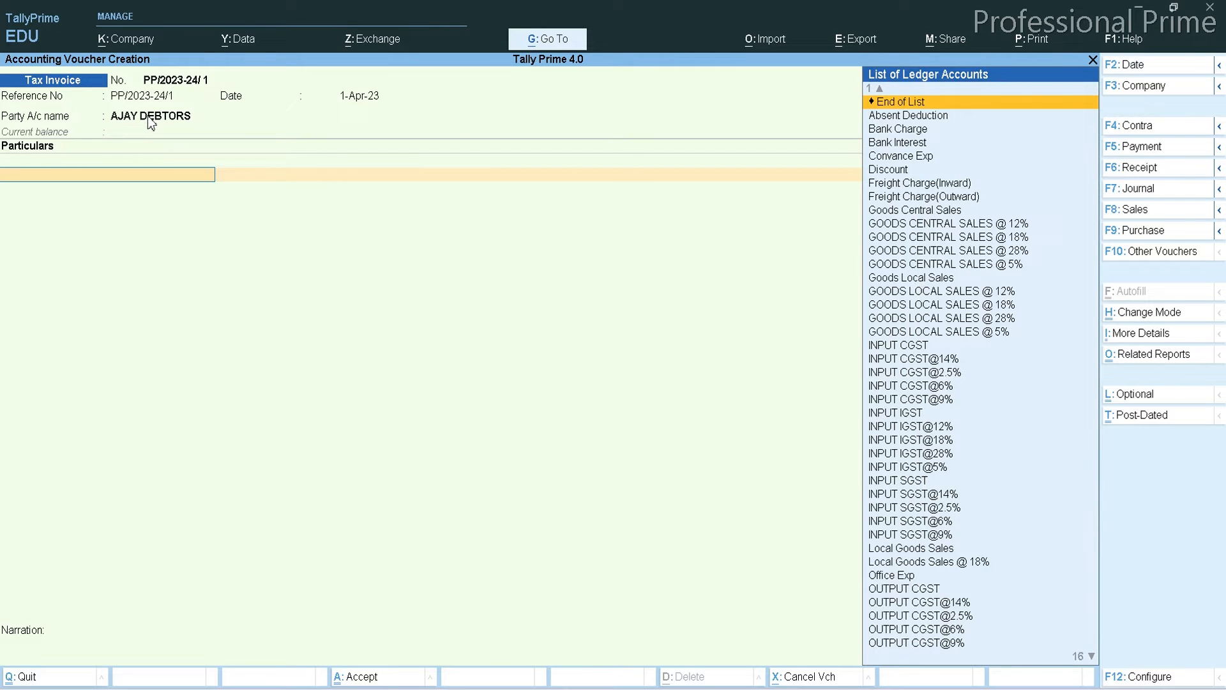
key("Down")
key("Down")
key("Down")
key("Down")
key("Down")
key("Down")
key("Down")
key("Down")
key("Down")
key("Down")
key("Down")
key("Down")
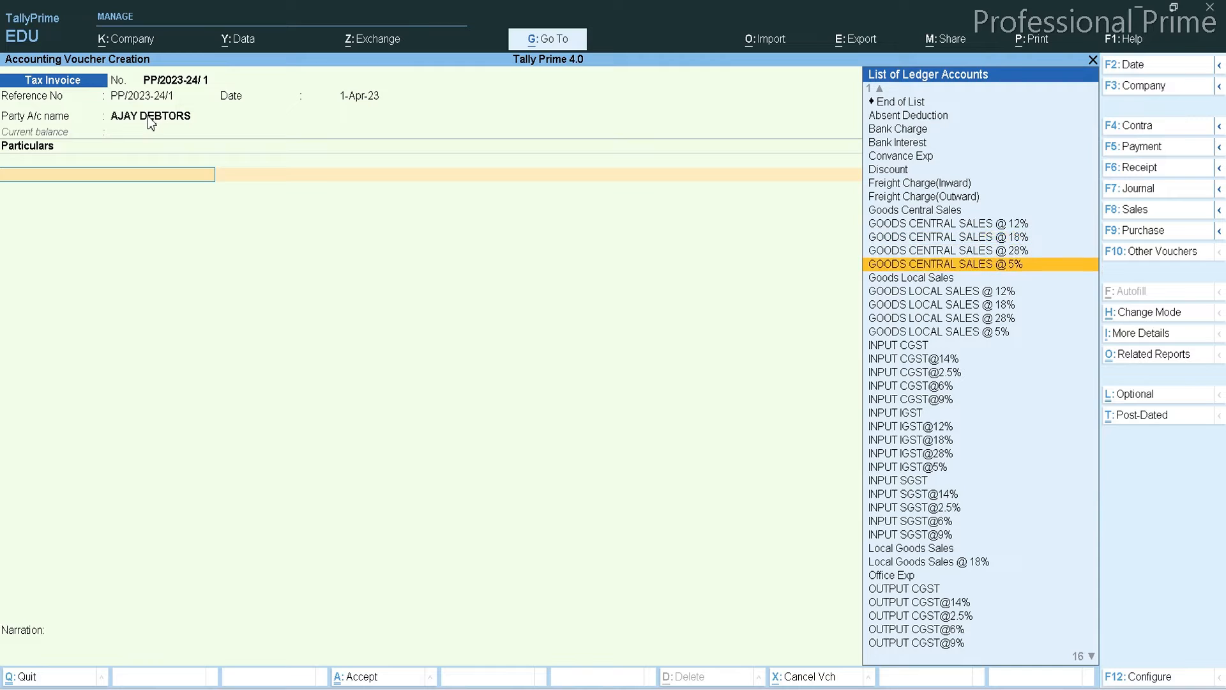
key("Down")
key("Down")
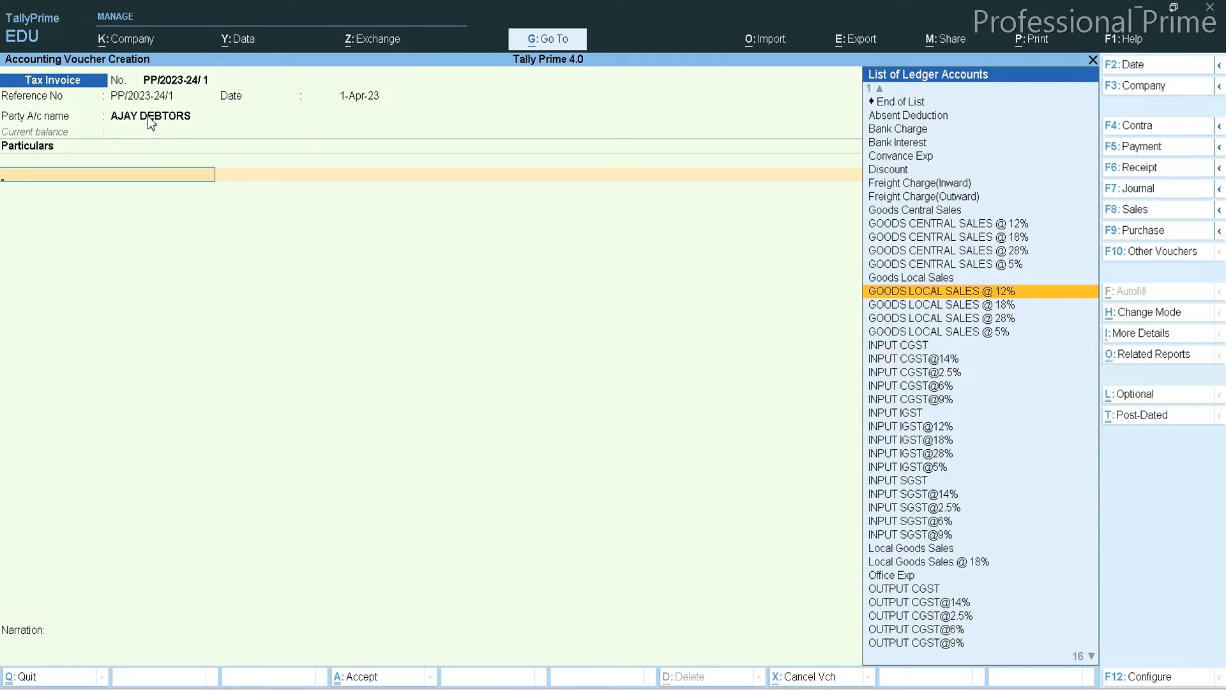
key("Down")
key("Down")
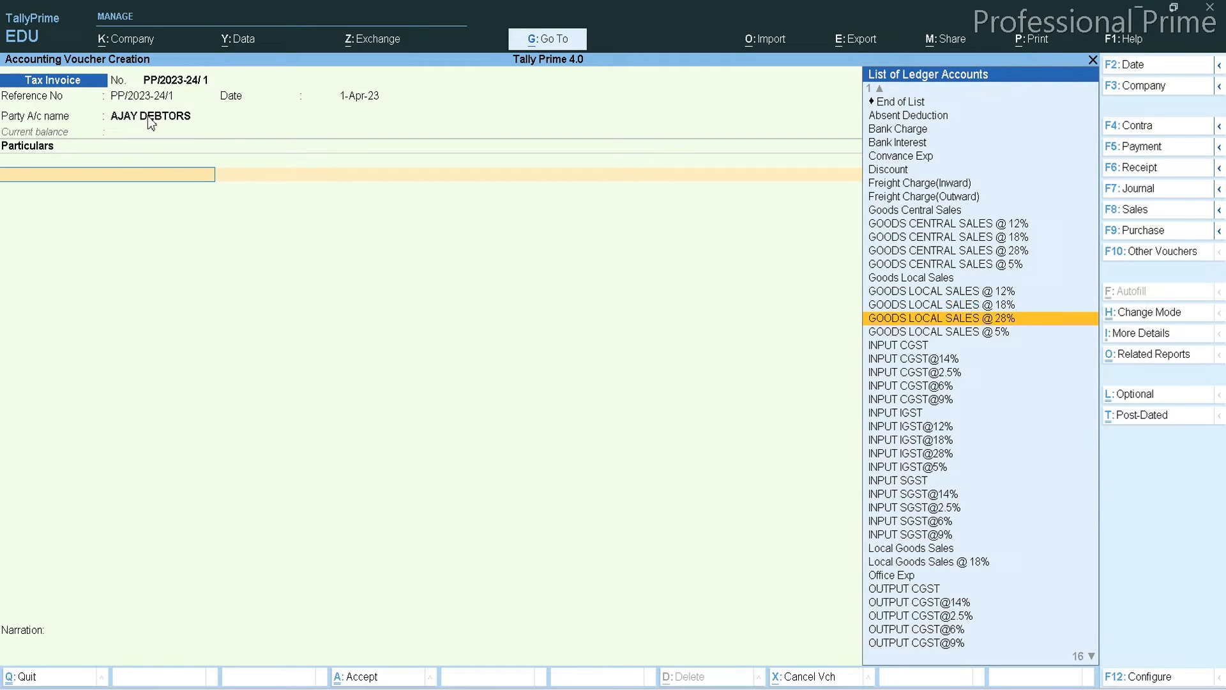
key("Down")
key("Return")
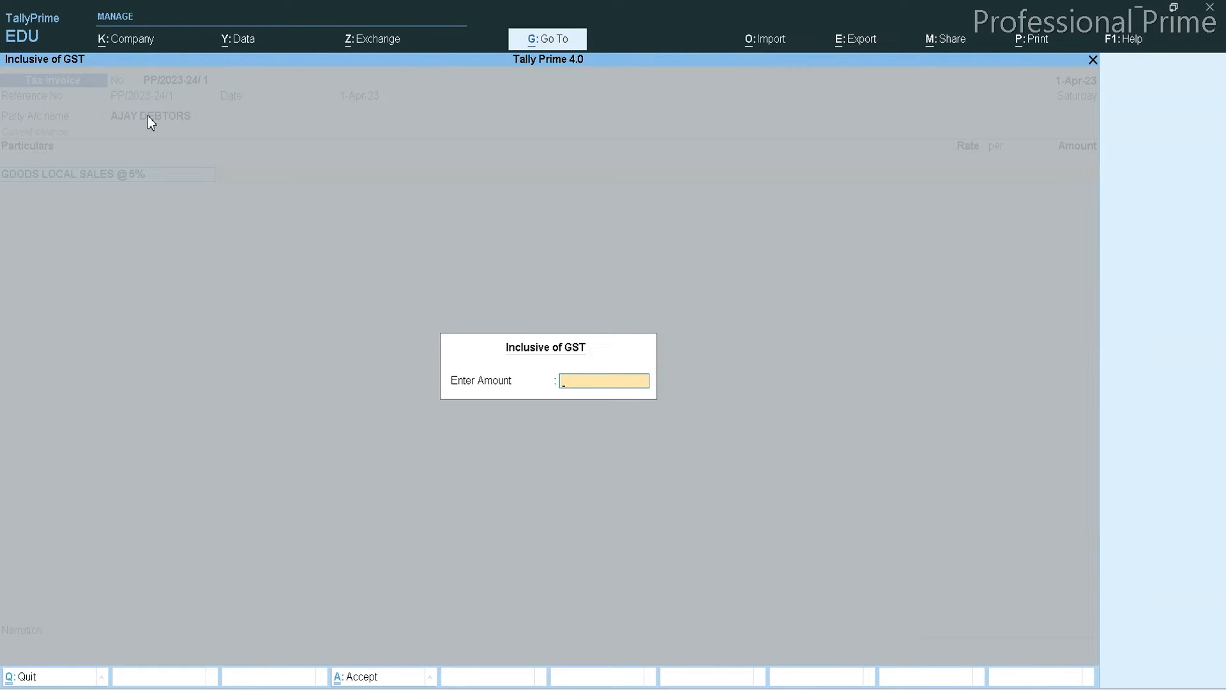
key("Return")
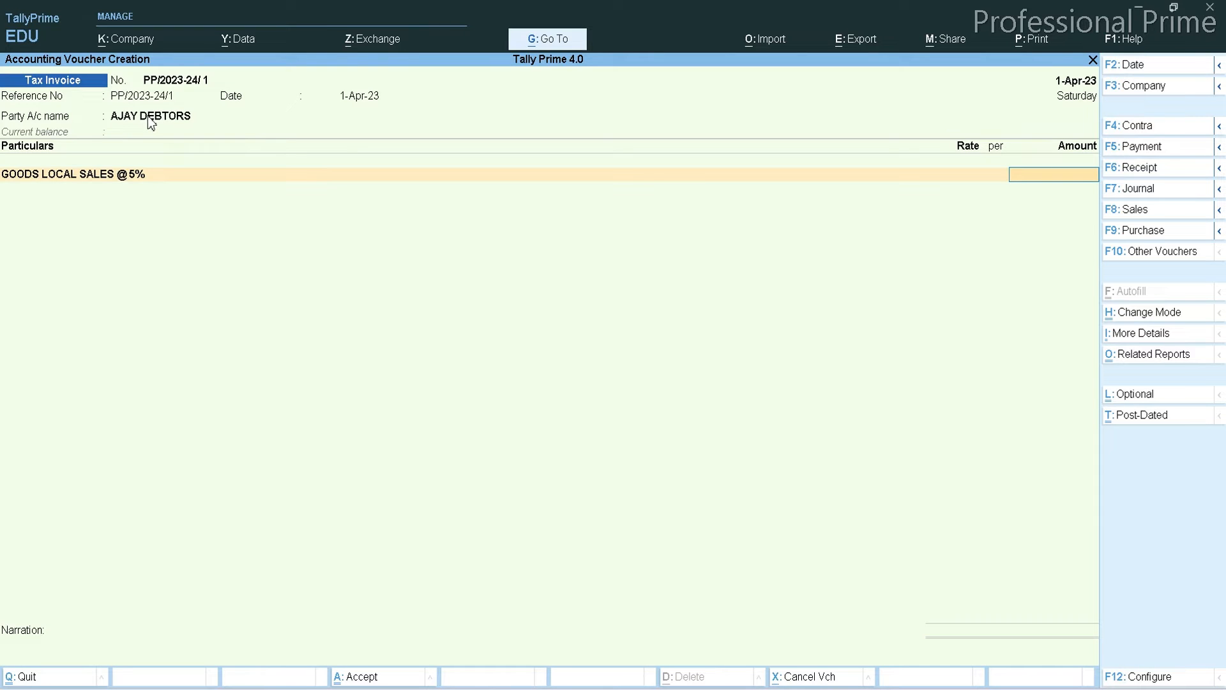
type("40,000")
key("Return")
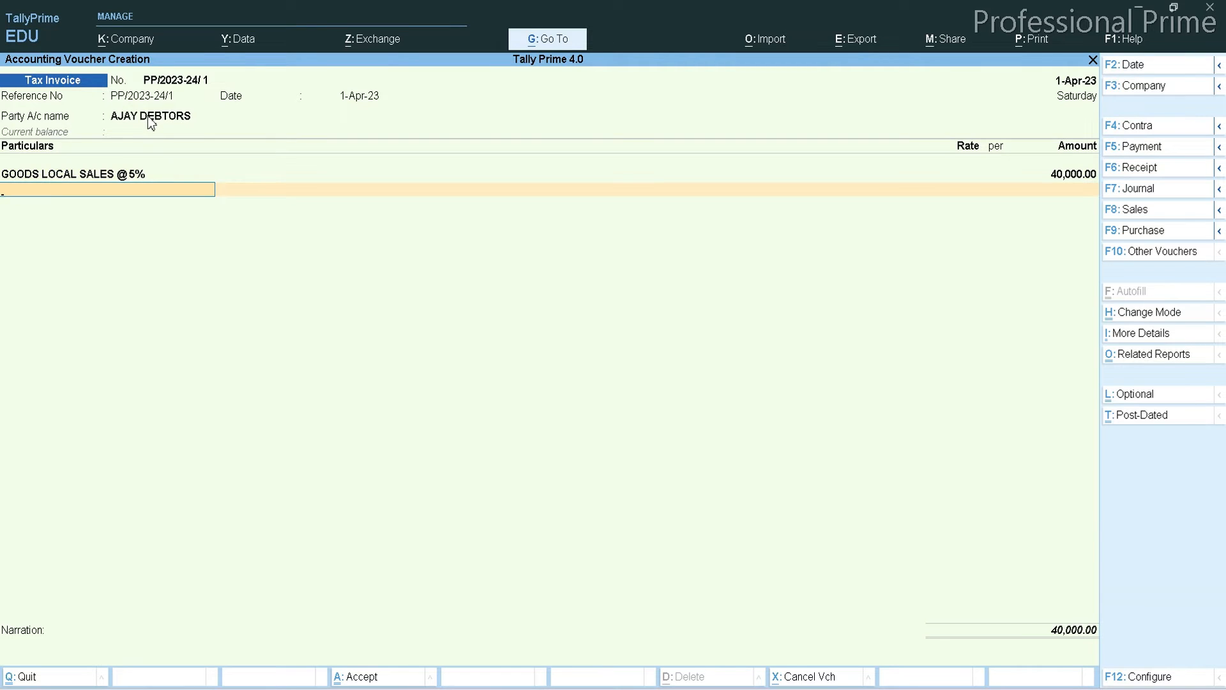
Step: Add a GOODS LOCAL SALES @ 12% line with amount 25,000, leaving the inclusive-of-GST amount empty
type("s")
key("BackSpace")
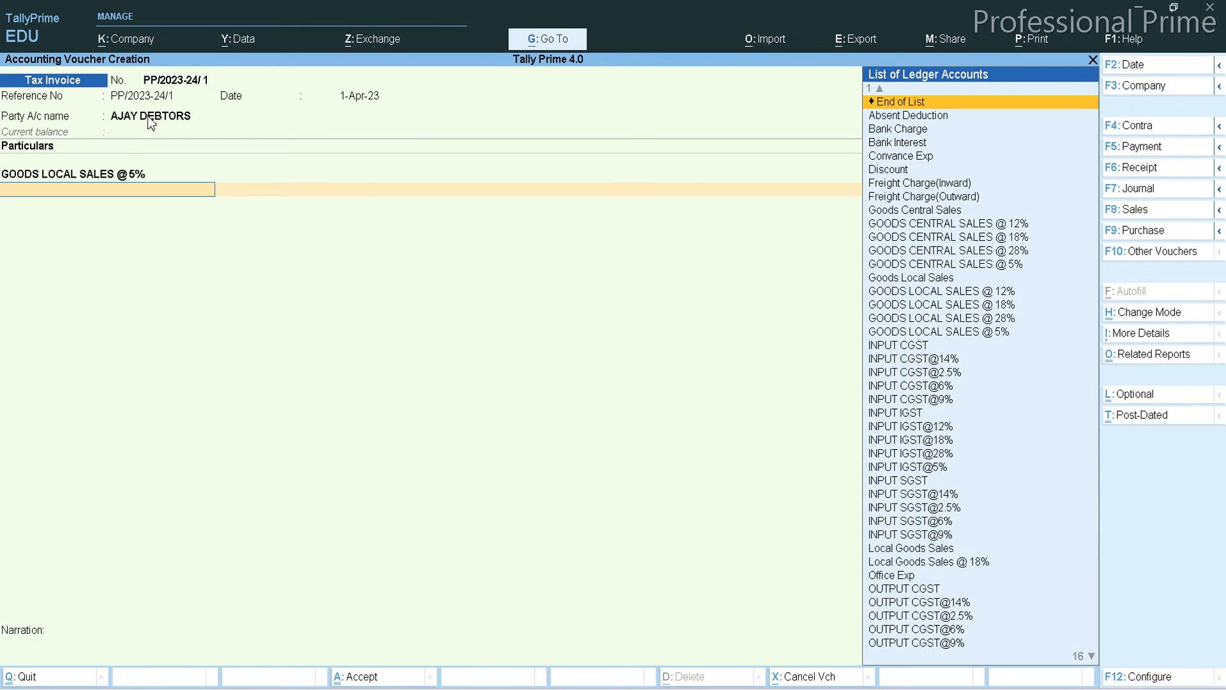
key("Down")
key("Down")
key("Down")
key("Down")
key("Down")
key("Down")
key("Down")
key("Down")
key("Down")
key("Down")
key("Down")
key("Down")
key("Down")
key("Down")
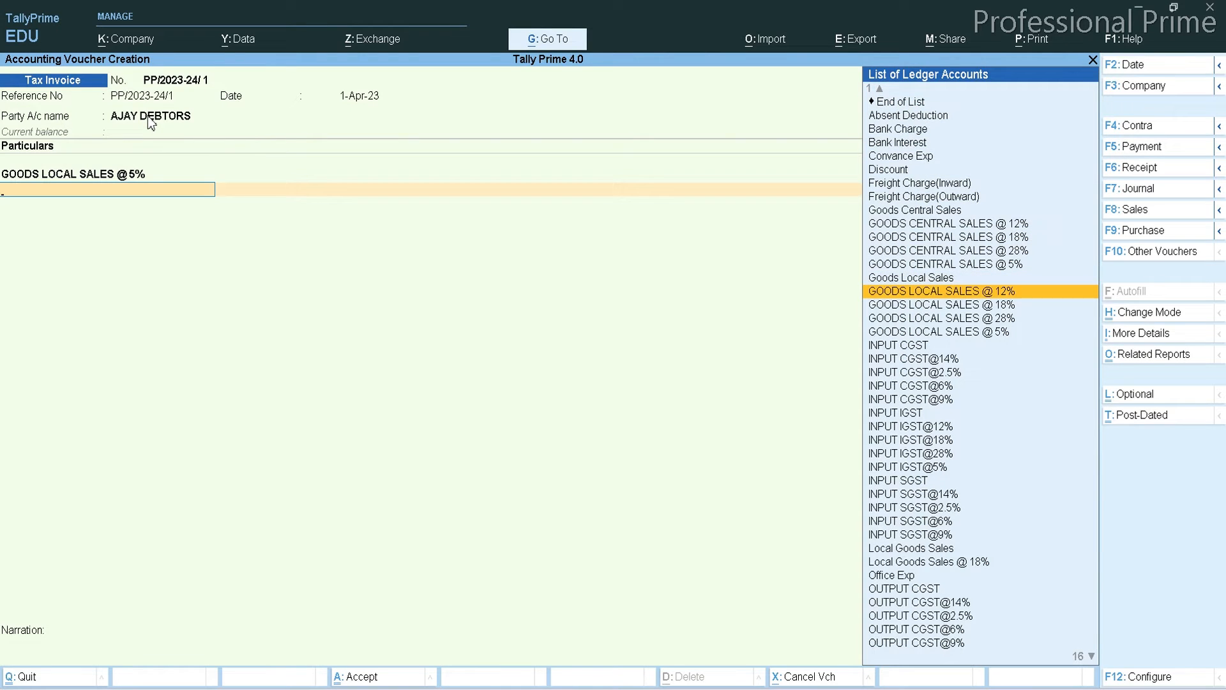
key("Return")
key("Return")
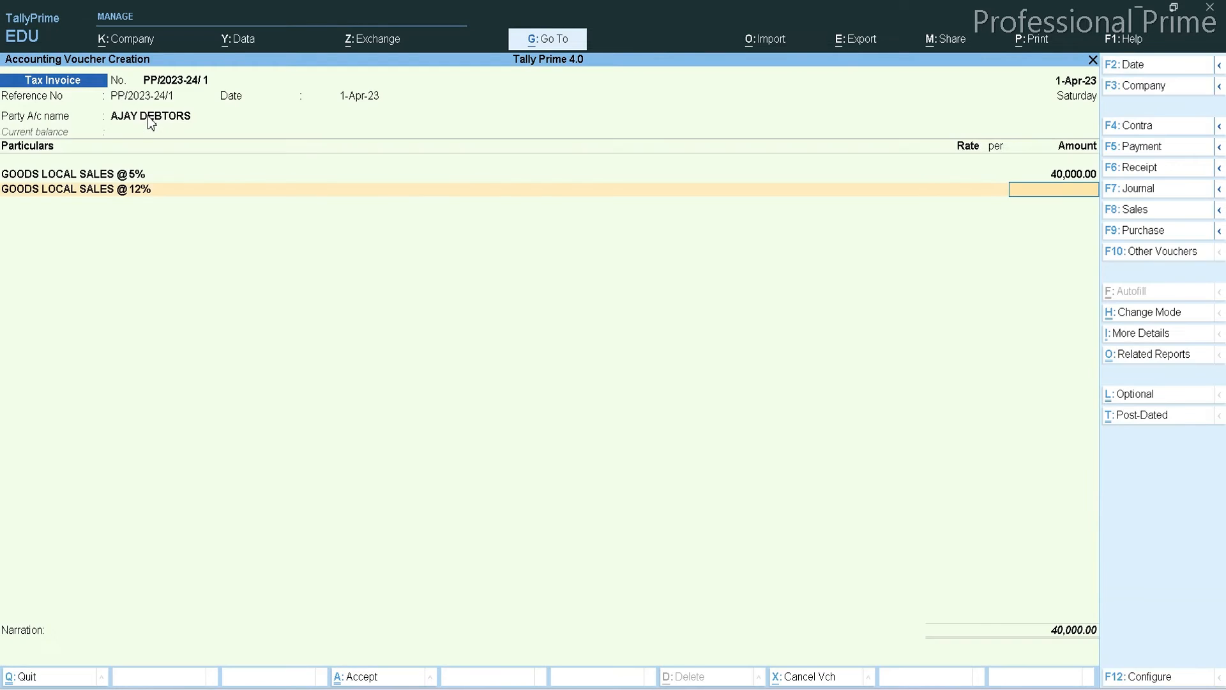
type("25000")
key("Return")
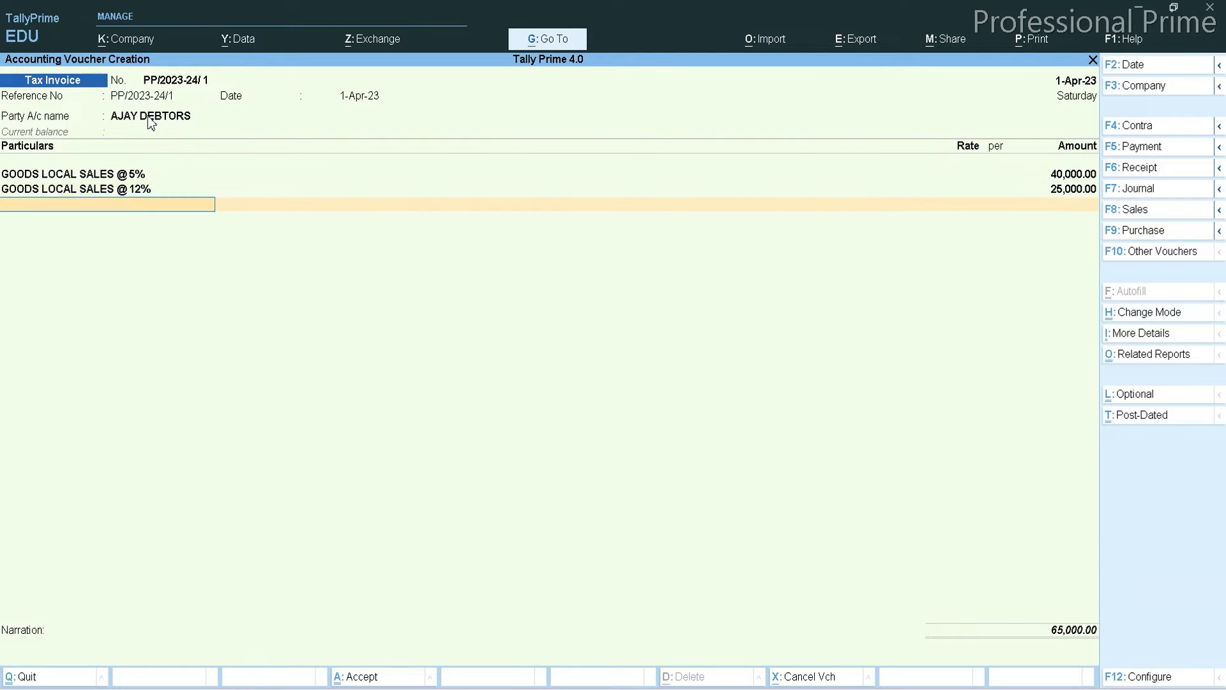
Step: Add a GOODS LOCAL SALES @ 18% line with amount 15,000, leaving the inclusive-of-GST amount empty
type("S")
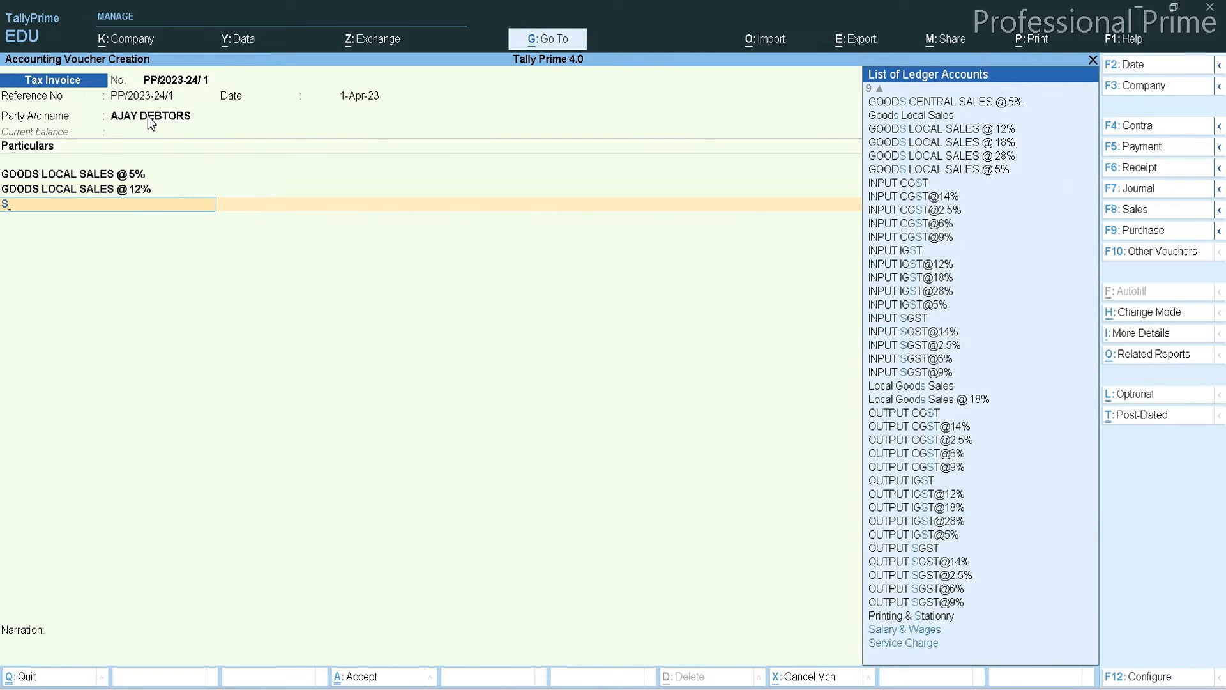
key("Down")
key("Down")
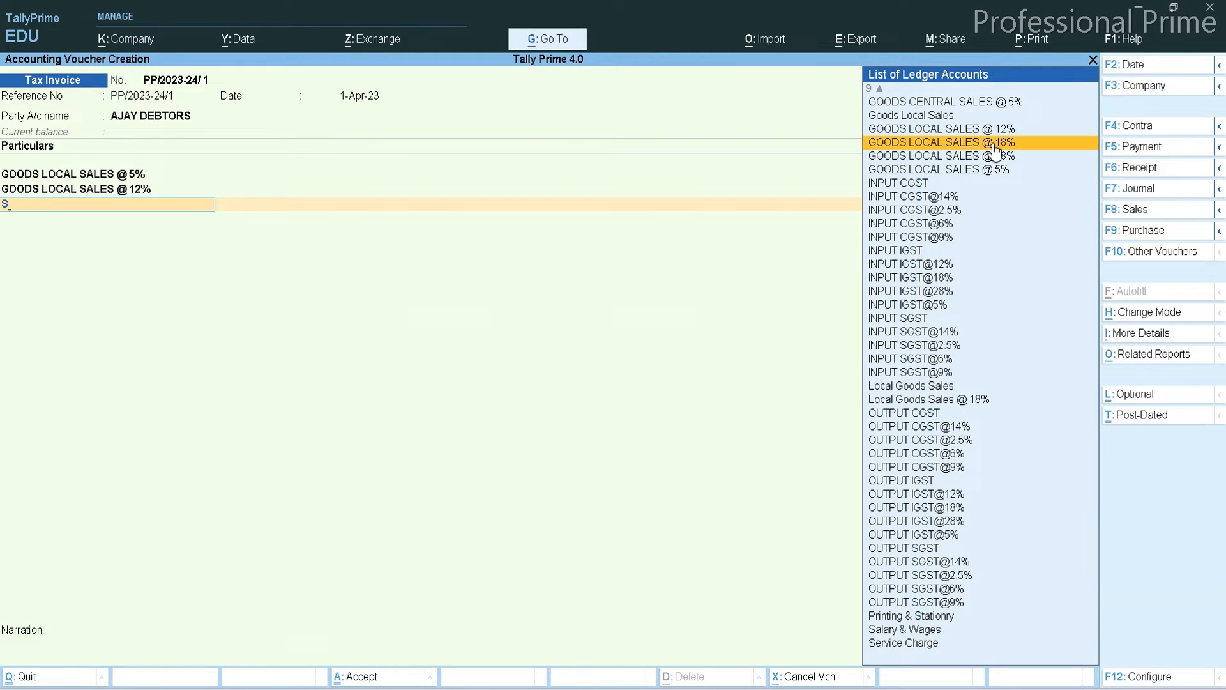
left_click(991, 143)
key("Return")
key("Return")
type("15,000")
key("Return")
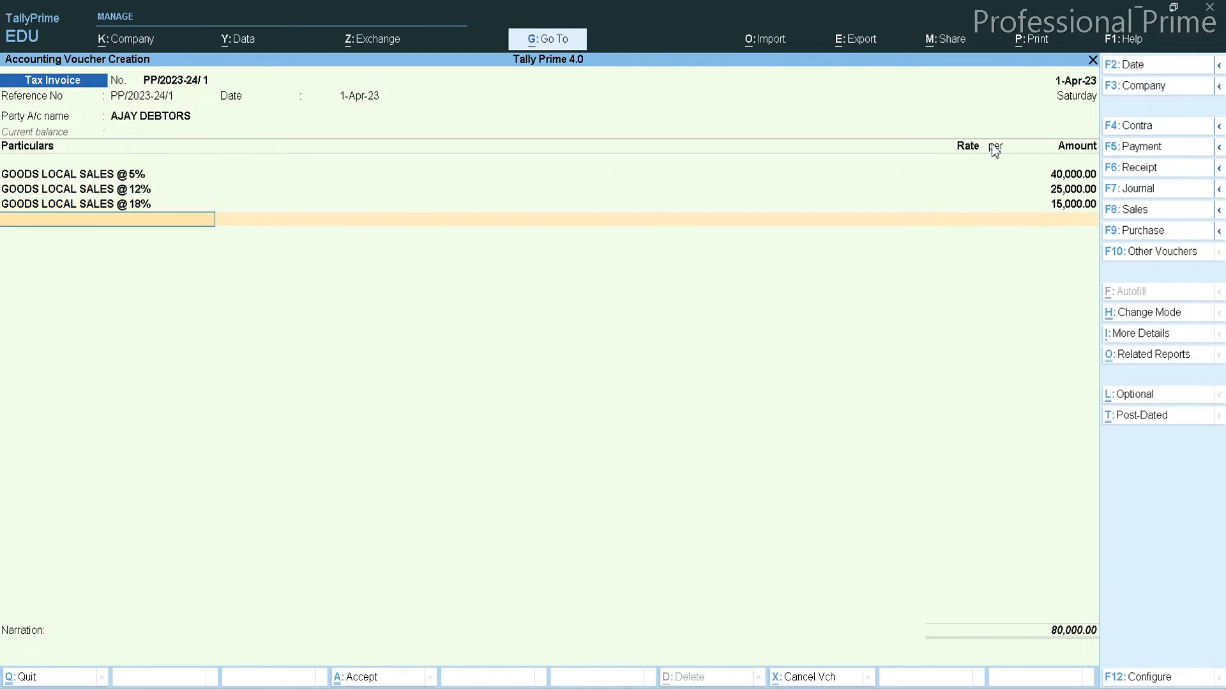
Step: Add a GOODS LOCAL SALES @ 28% line with amount 10,000, leaving the inclusive-of-GST amount empty
type("S")
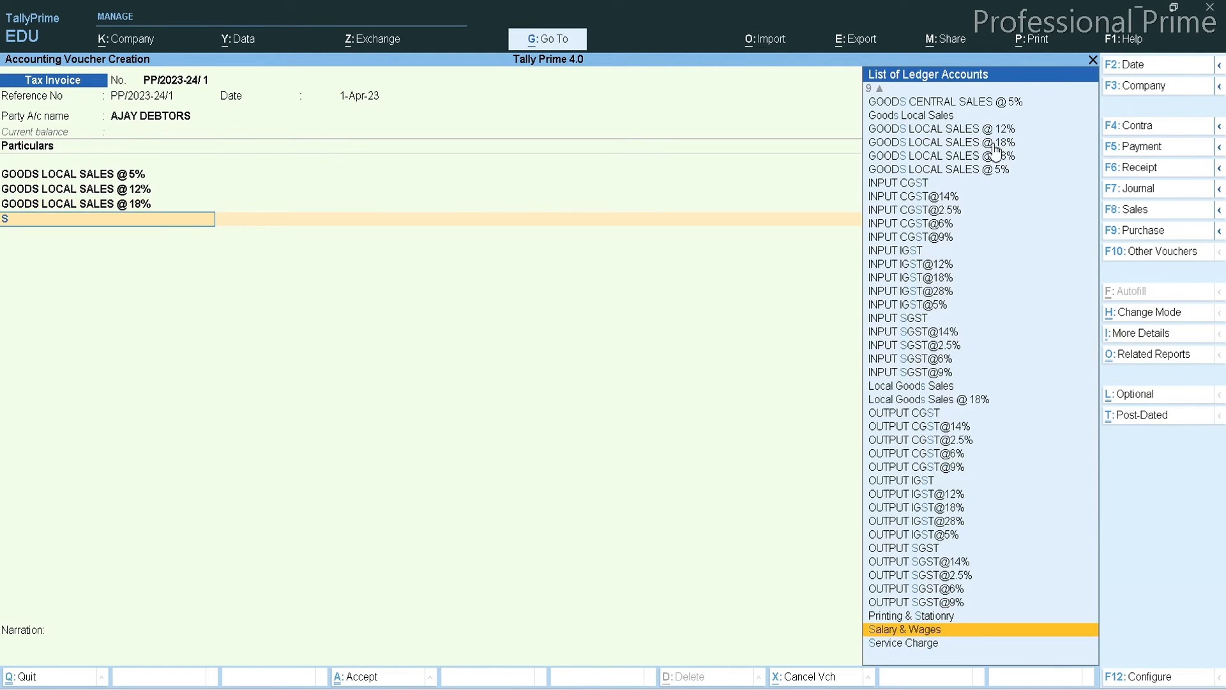
left_click(1007, 153)
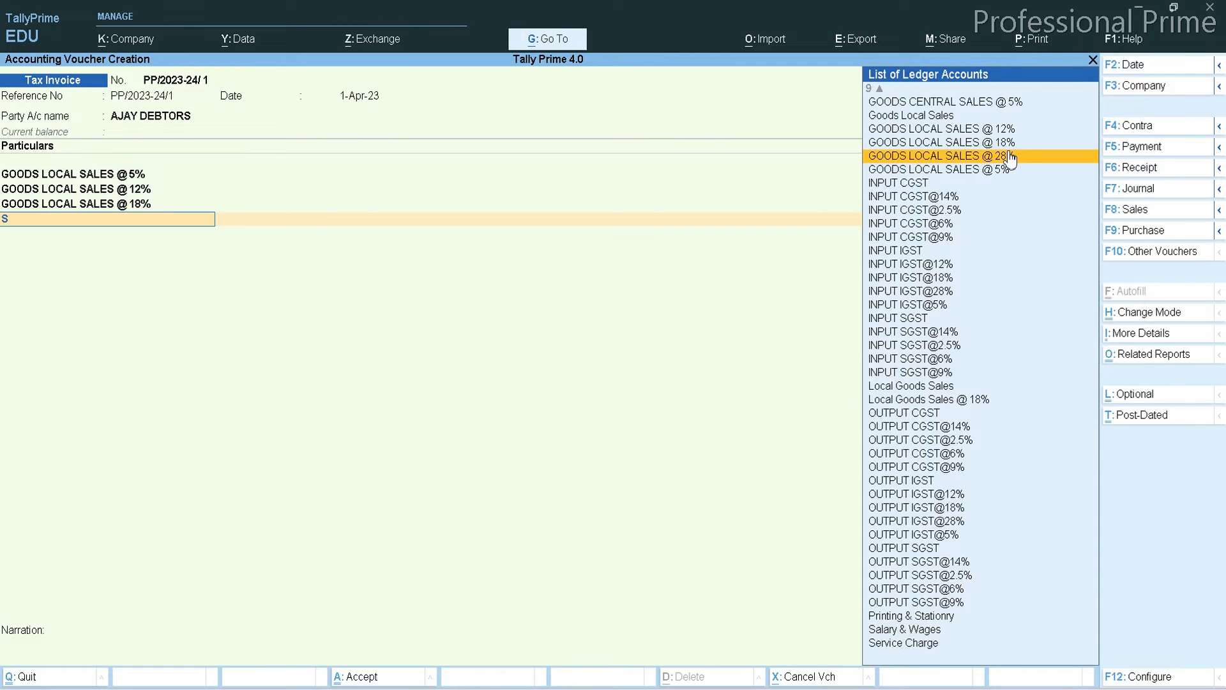
key("Return")
key("Return")
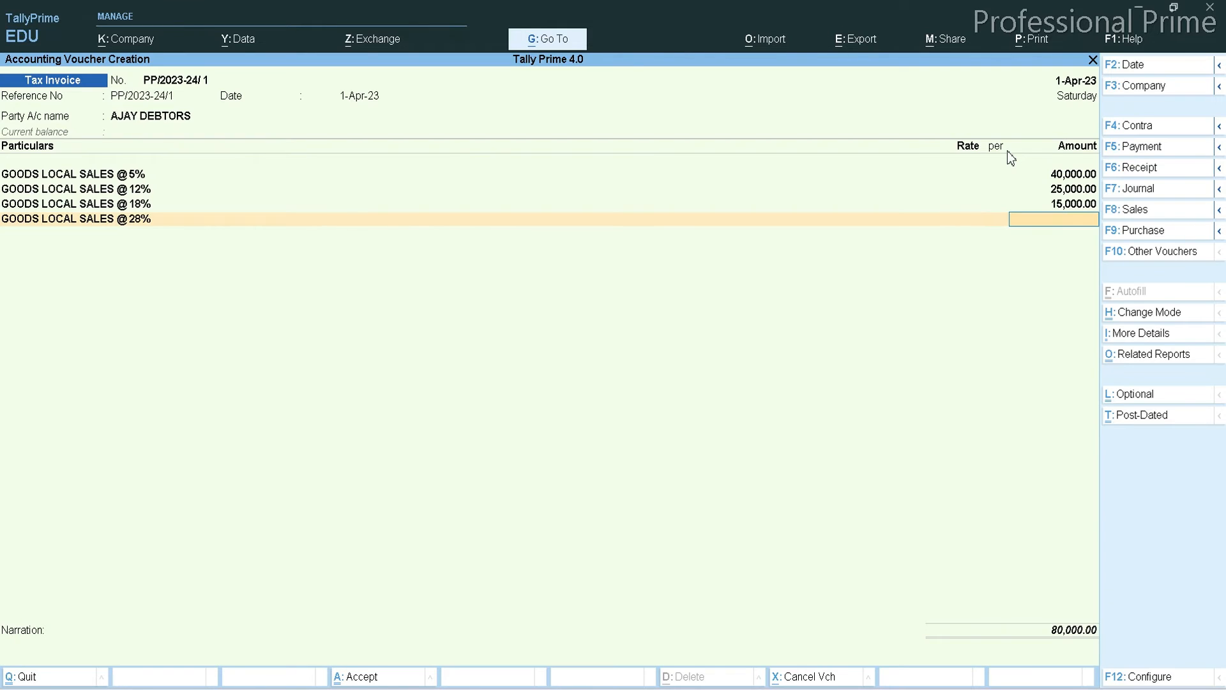
type("10000")
key("Return")
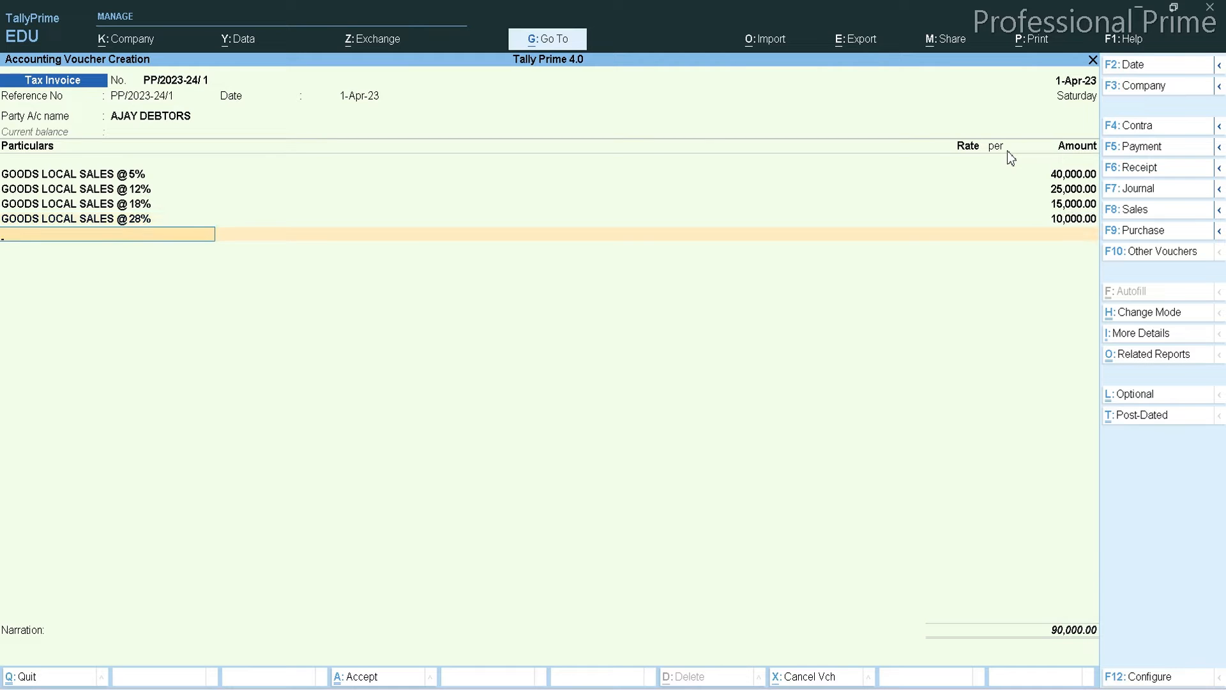
type("CG")
key("Down")
key("Down")
key("Down")
key("Down")
key("Down")
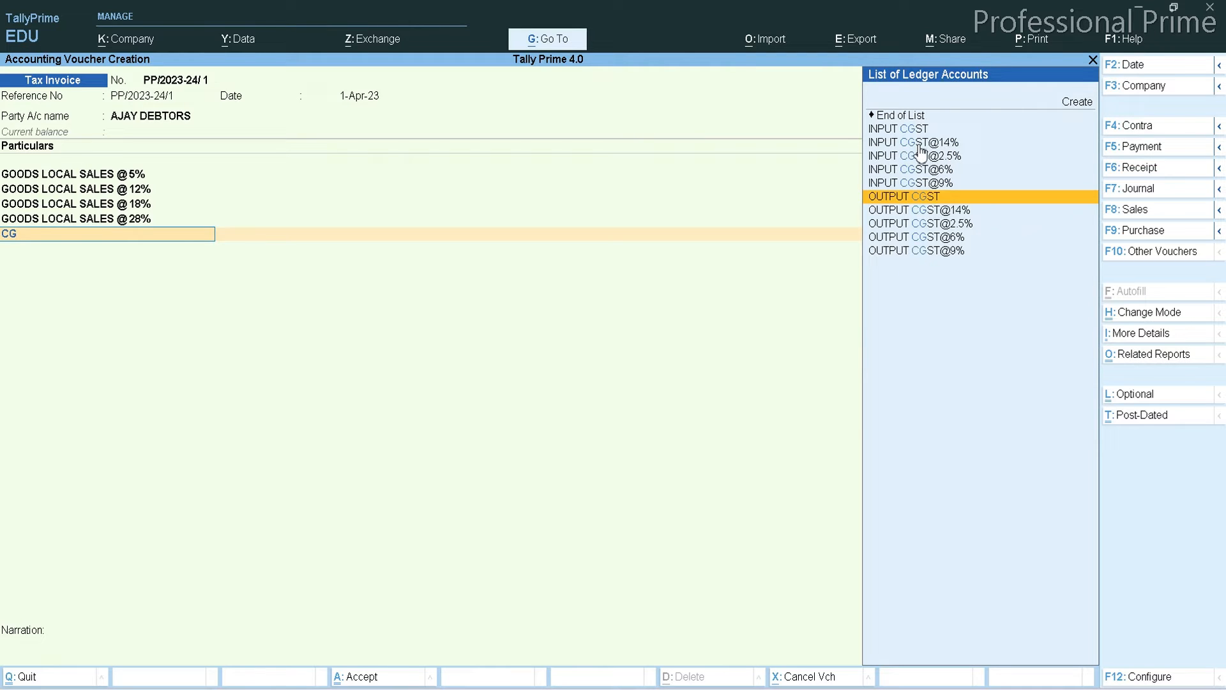
key("Up")
key("Up")
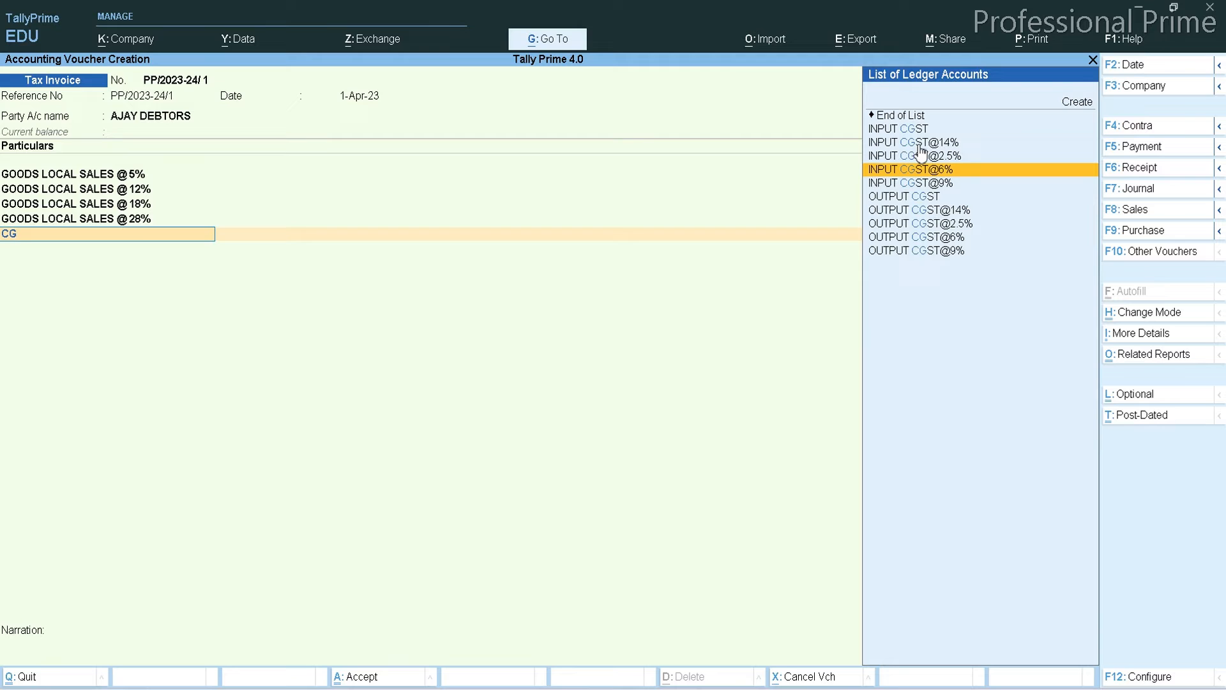
key("BackSpace")
key("BackSpace")
key("BackSpace")
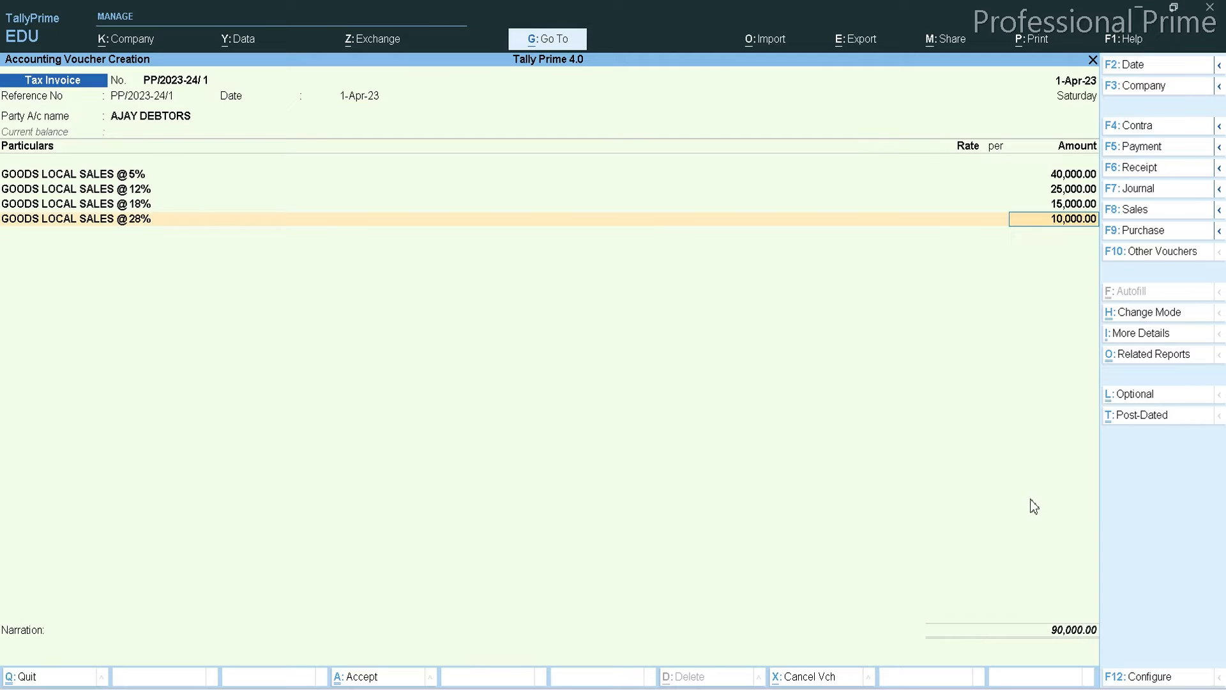
key("Return")
key("Down")
key("Down")
key("Down")
key("Down")
key("Down")
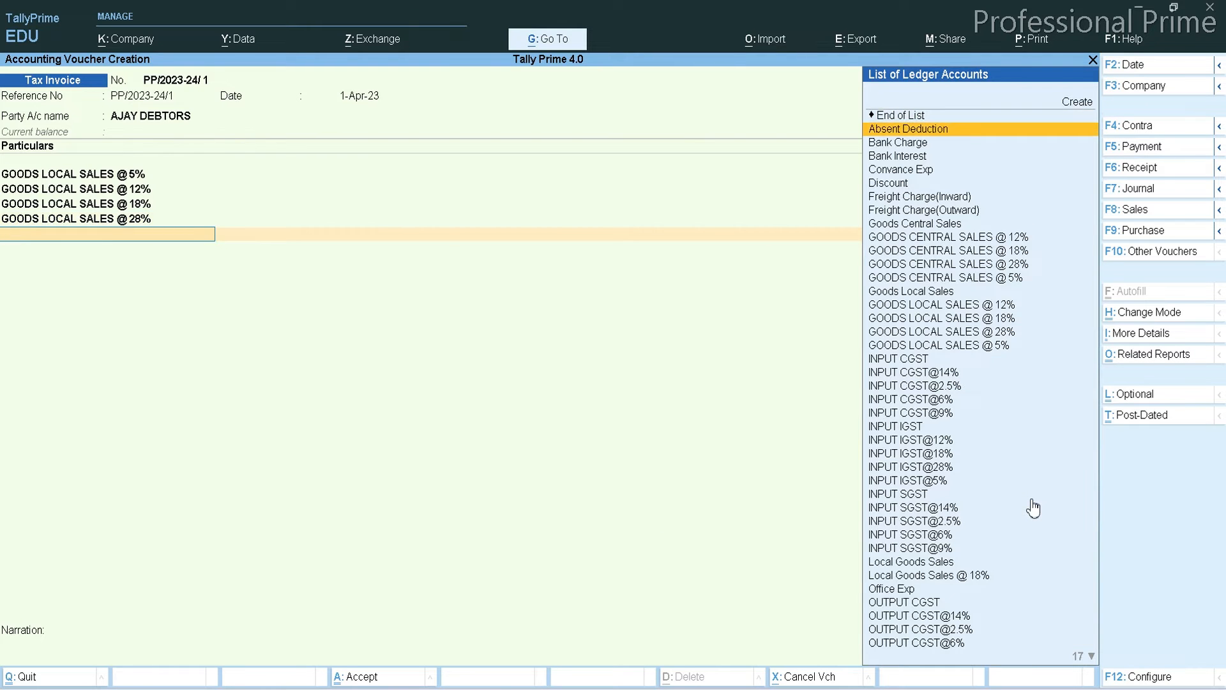
type("OUT")
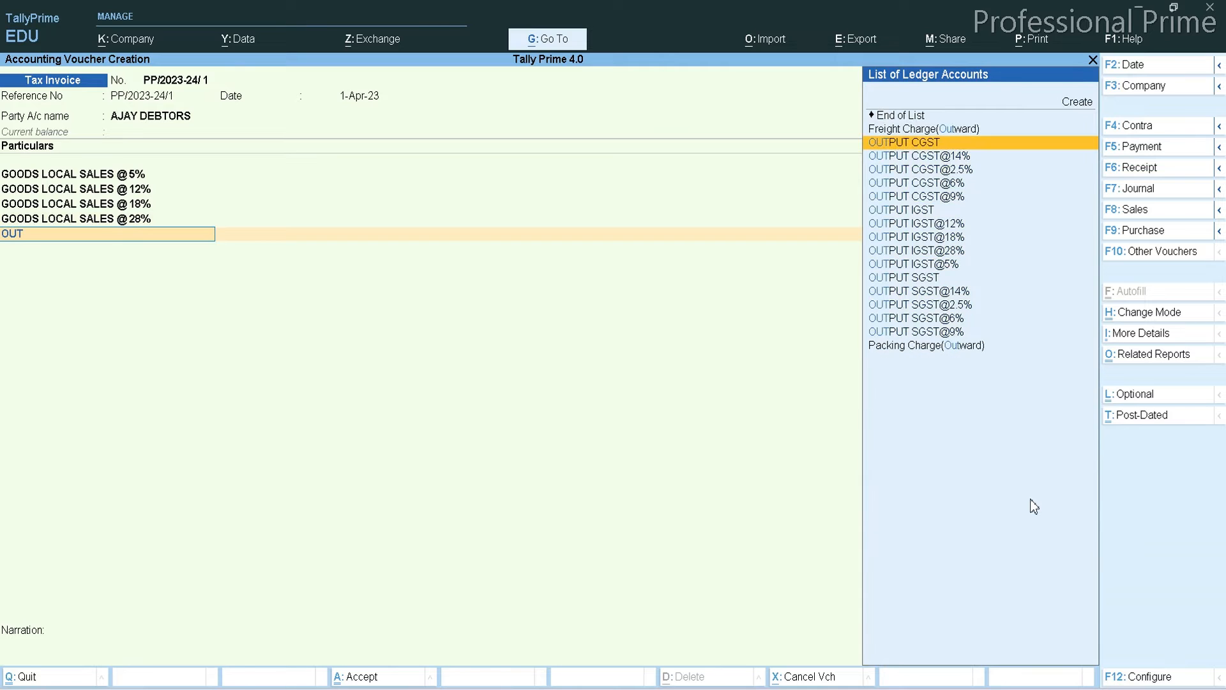
key("Down")
key("Down")
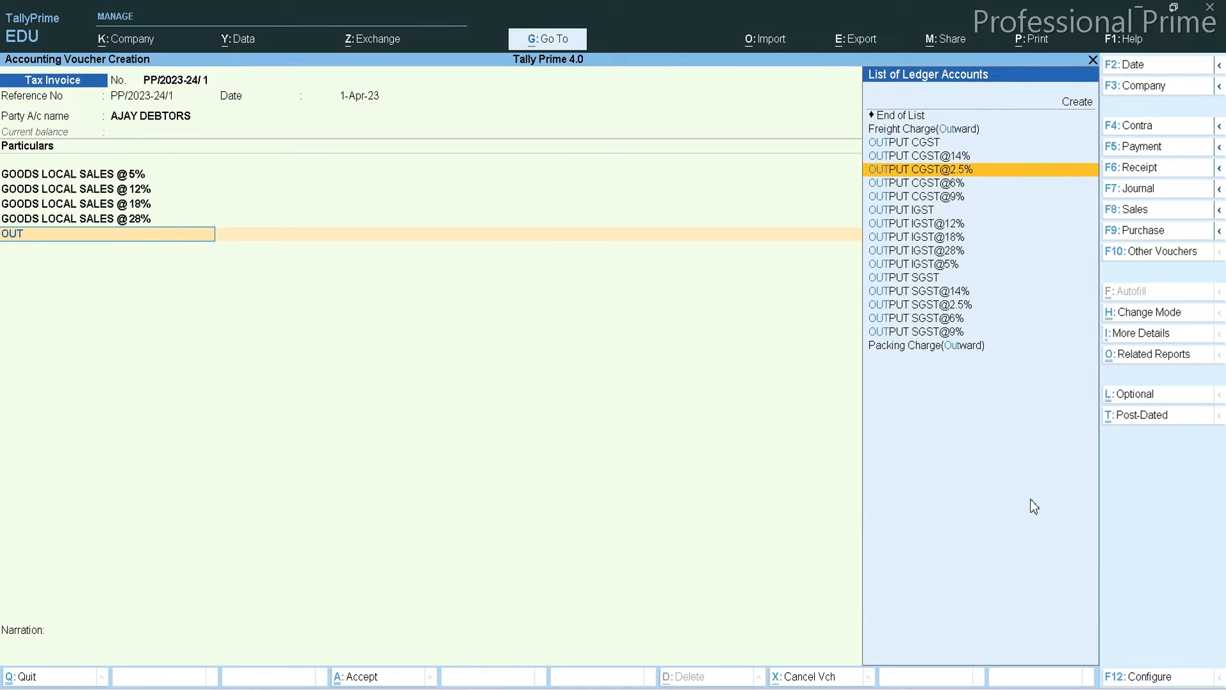
key("Return")
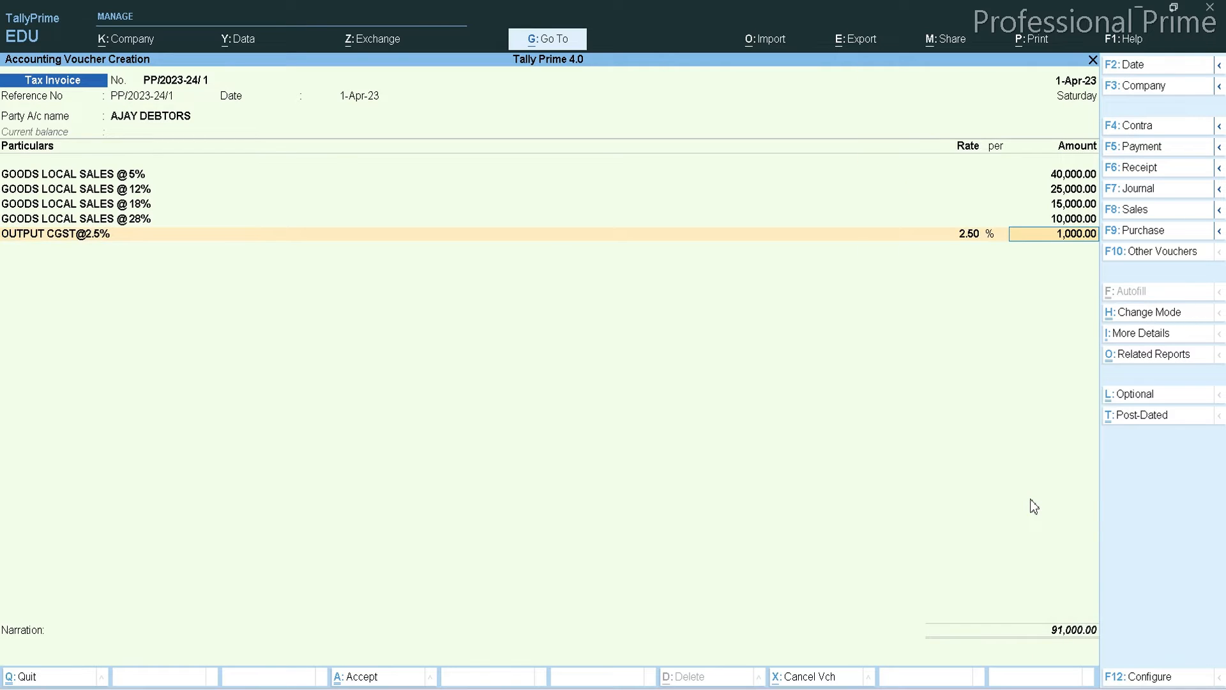
key("Return")
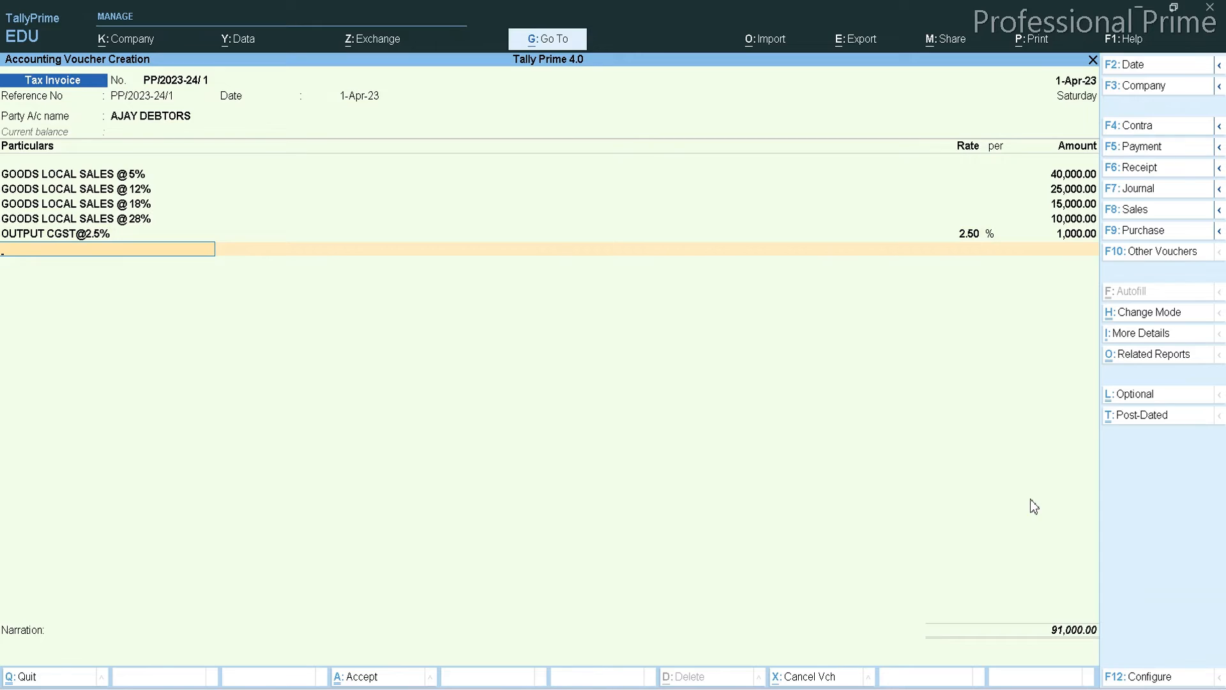
type("OU")
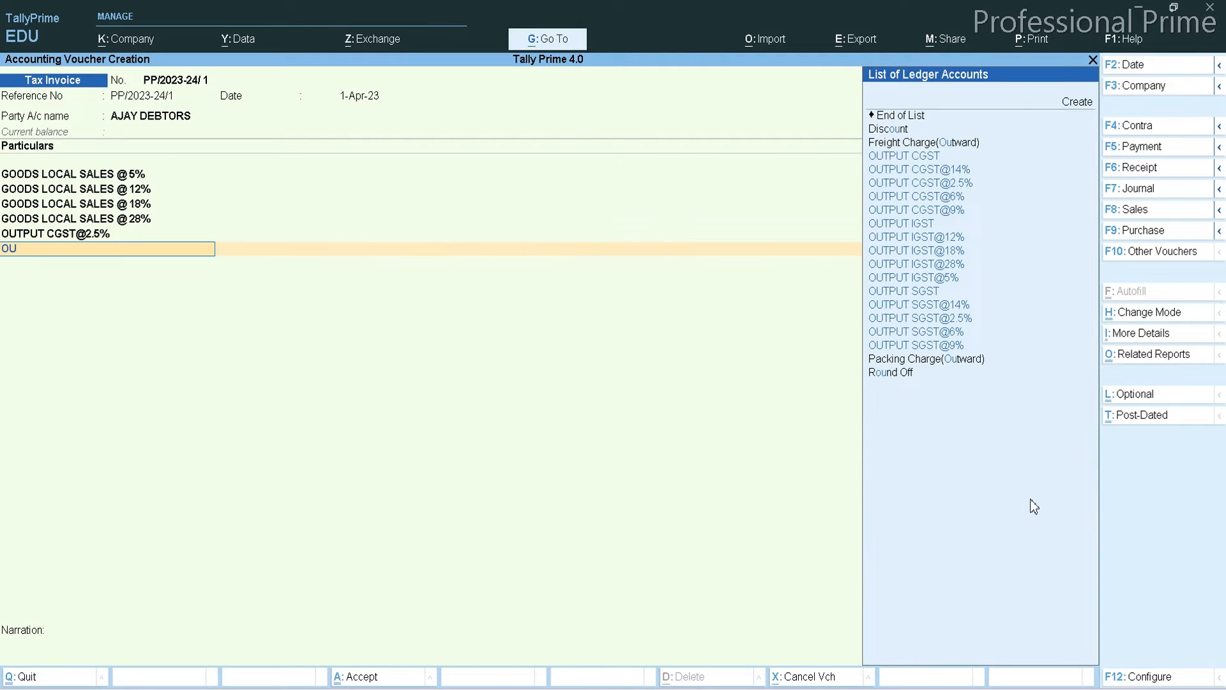
key("Down")
key("Down")
key("Down")
key("Down")
key("Down")
key("Down")
key("Down")
key("Down")
key("Down")
key("Down")
key("Down")
key("Down")
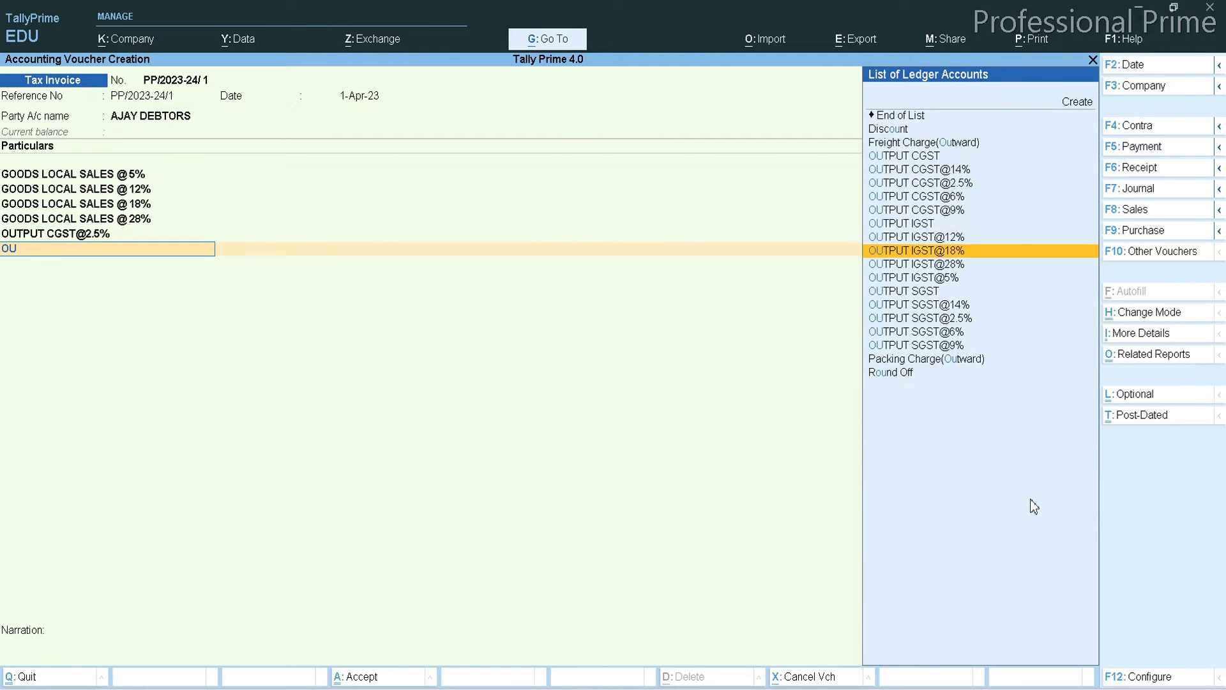
key("Return")
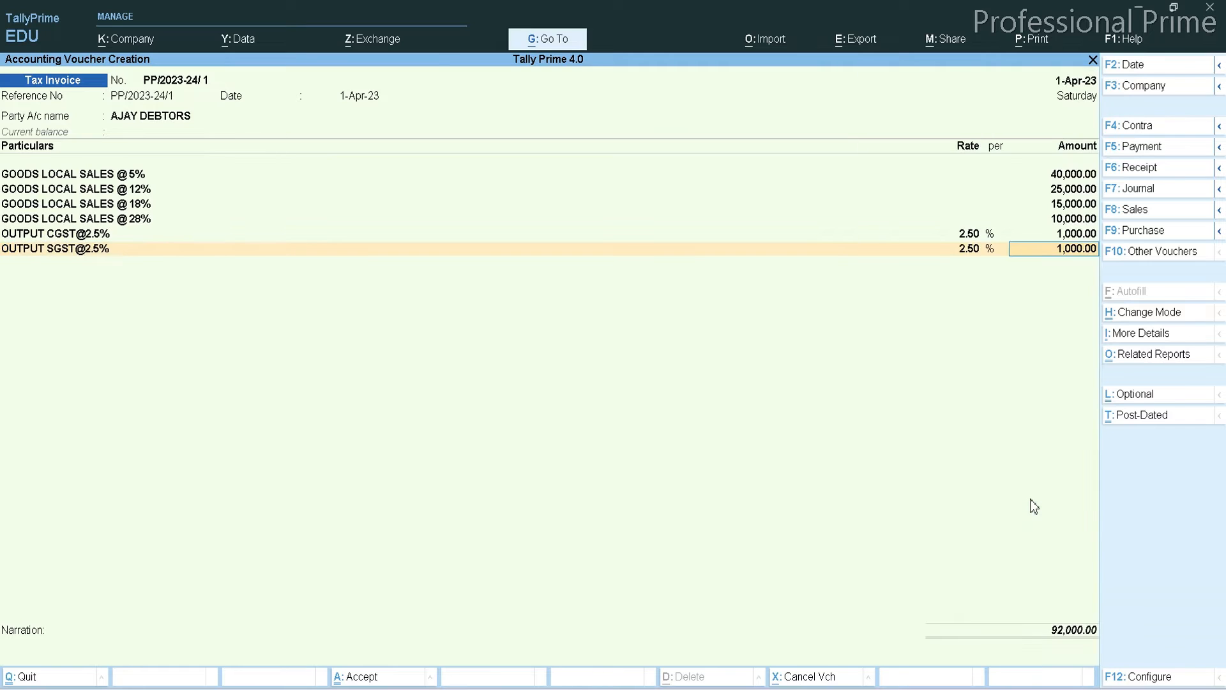
key("Return")
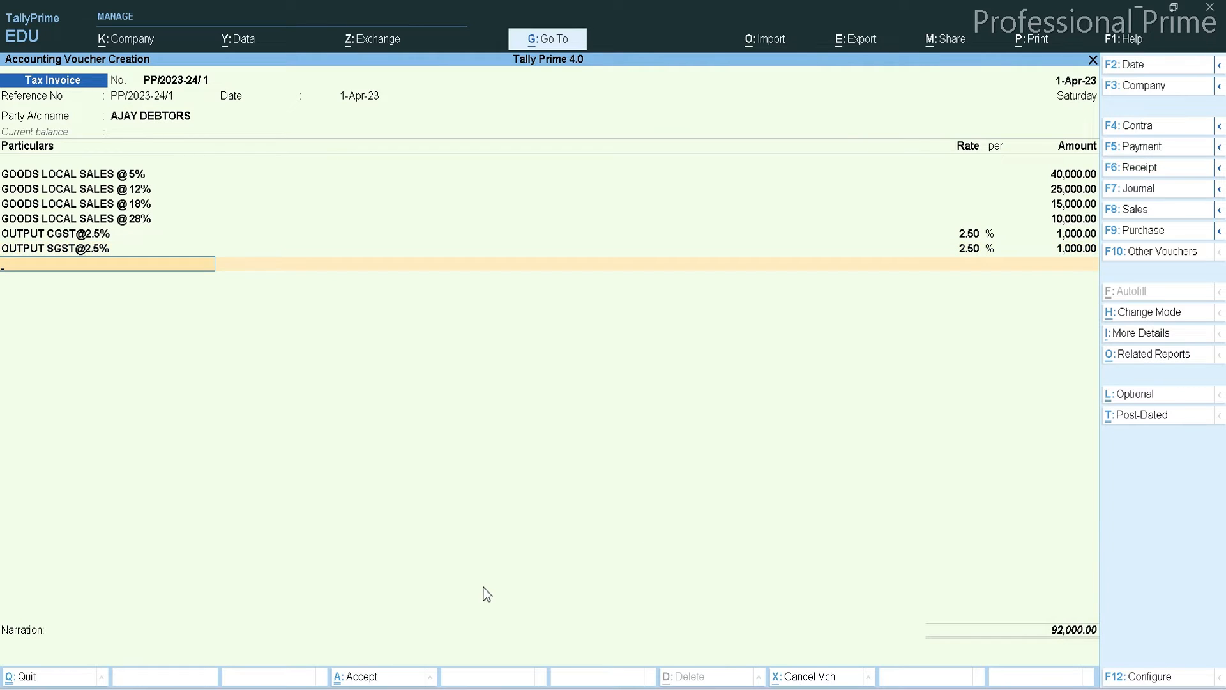
Step: Add the OUTPUT CGST@6% ledger as the next line and accept its automatically calculated amount
type("OUT")
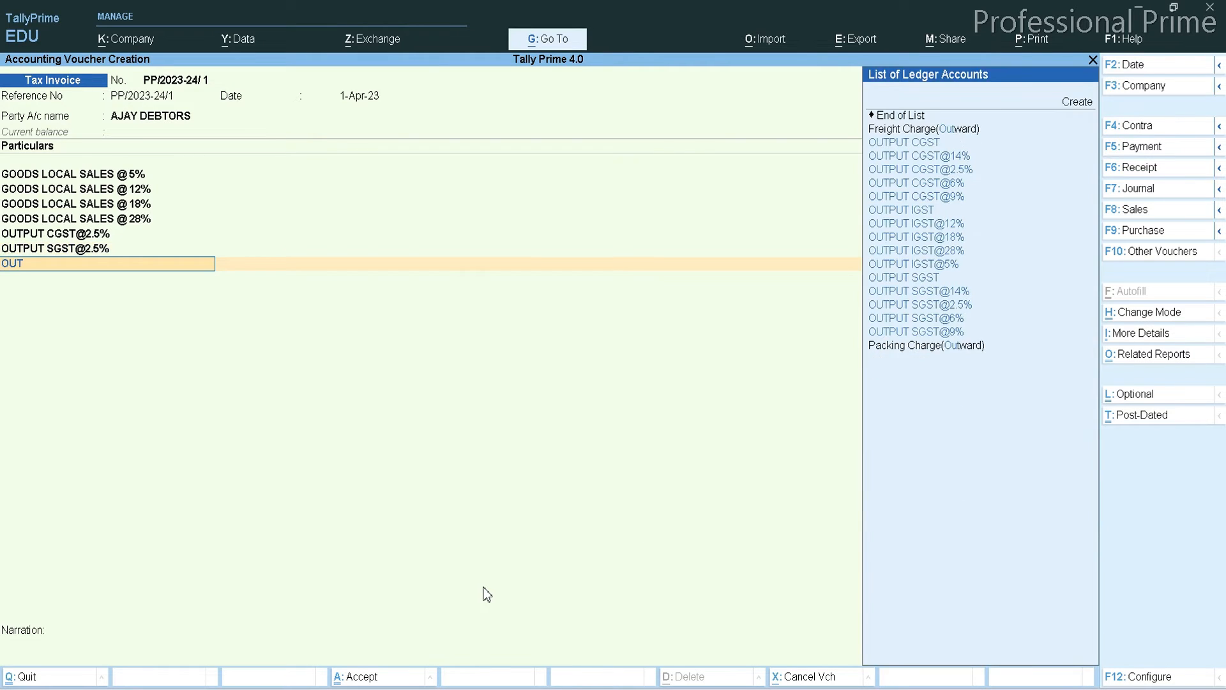
key("Down")
key("Down")
key("Down")
key("Down")
key("Return")
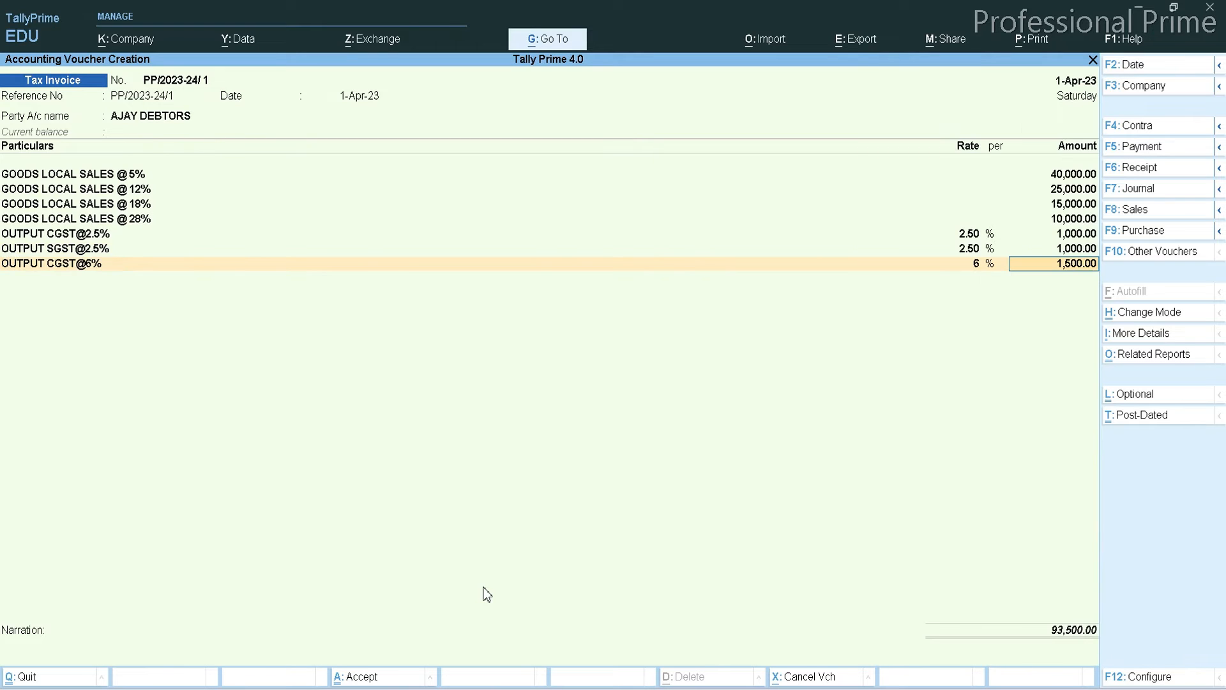
key("Return")
Step: Add the OUTPUT SGST@6% ledger as the next line and accept its automatically calculated amount
type("OUT")
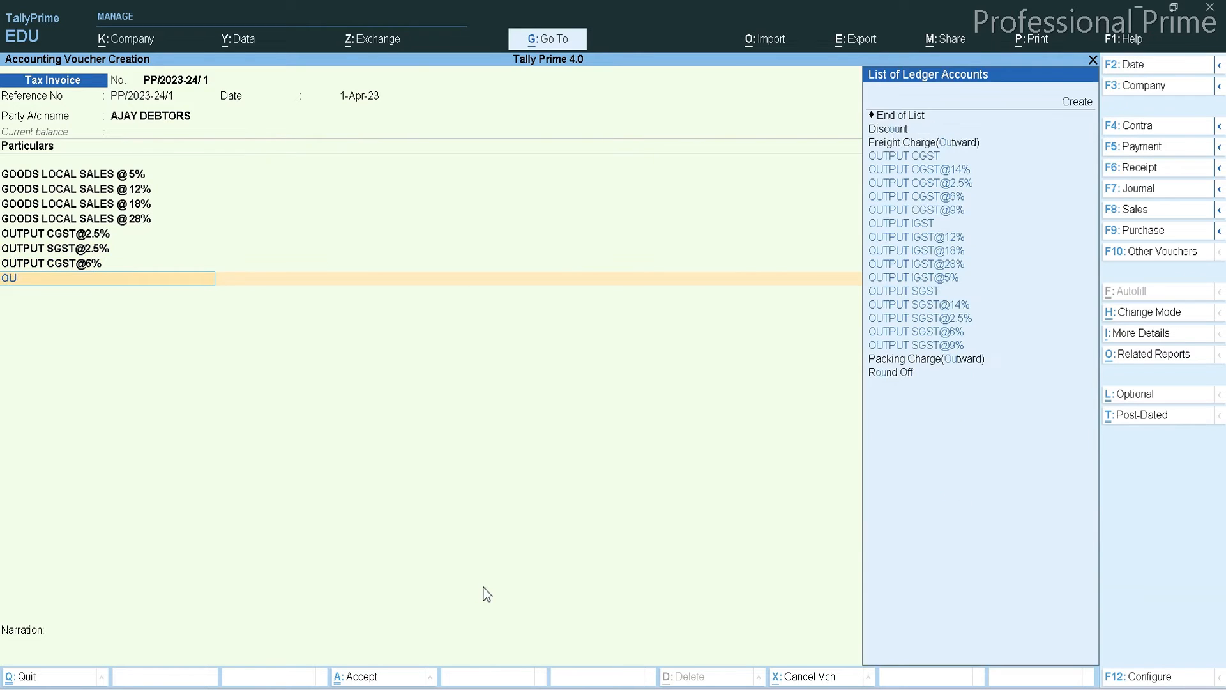
key("Up")
key("Up")
key("Up")
key("Return")
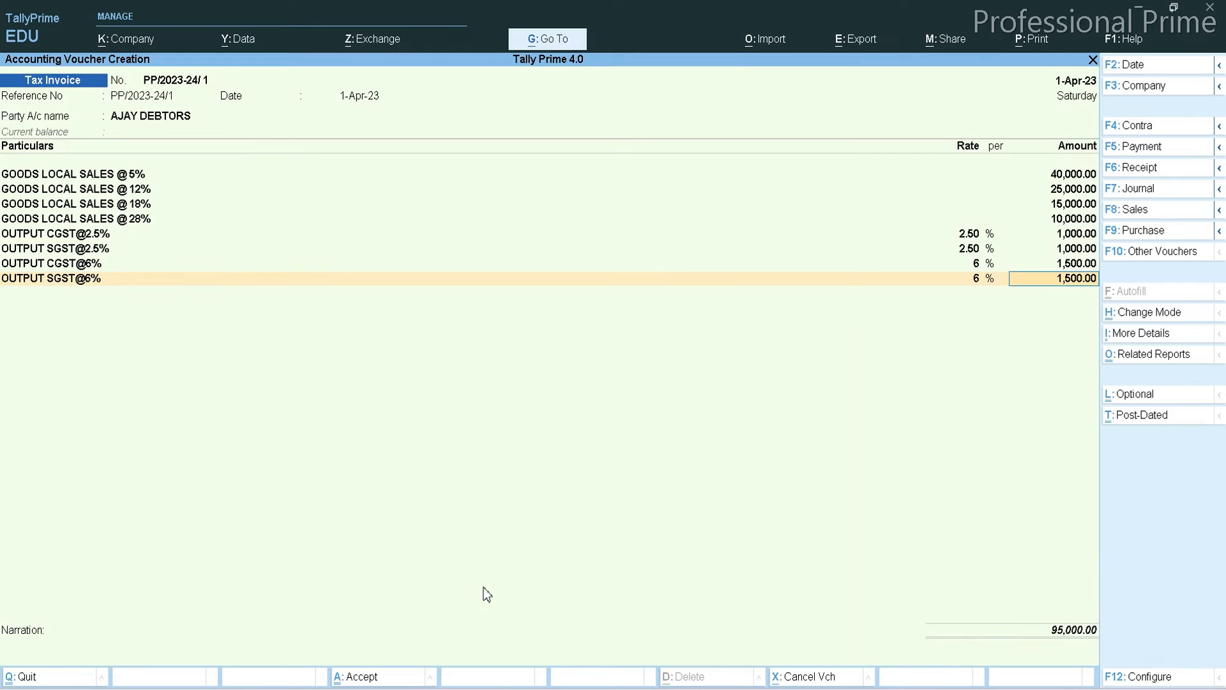
key("Return")
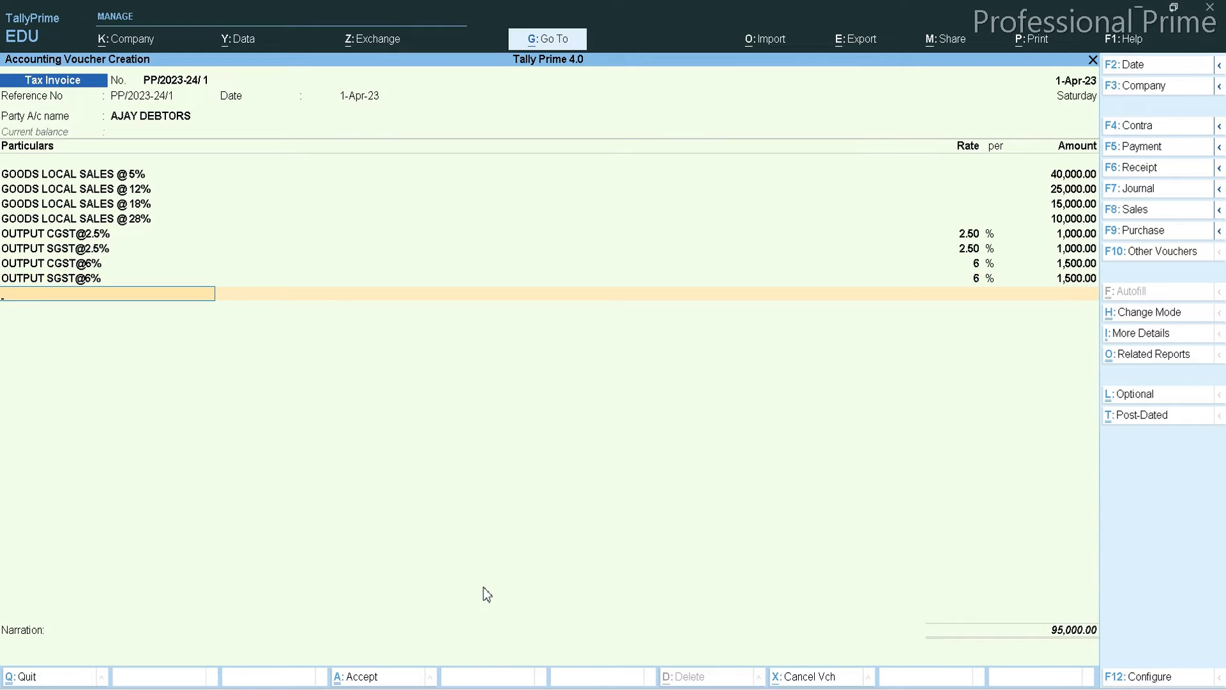
Step: Add the OUTPUT CGST@9% ledger as the next line and accept its automatically calculated amount
type("OUT")
key("Down")
key("Down")
key("Down")
key("Down")
key("Return")
key("Return")
Step: Add the OUTPUT SGST@9% ledger as the next line and accept its automatically calculated amount
type("OUT")
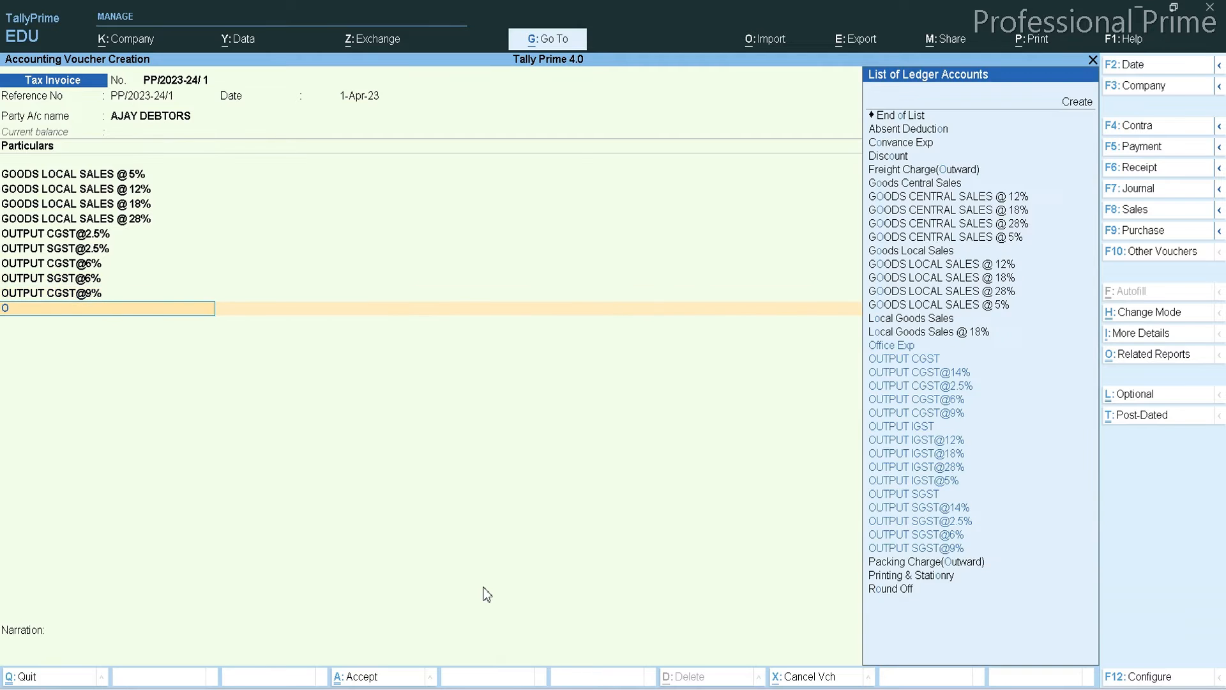
key("Down")
key("Down")
key("Return")
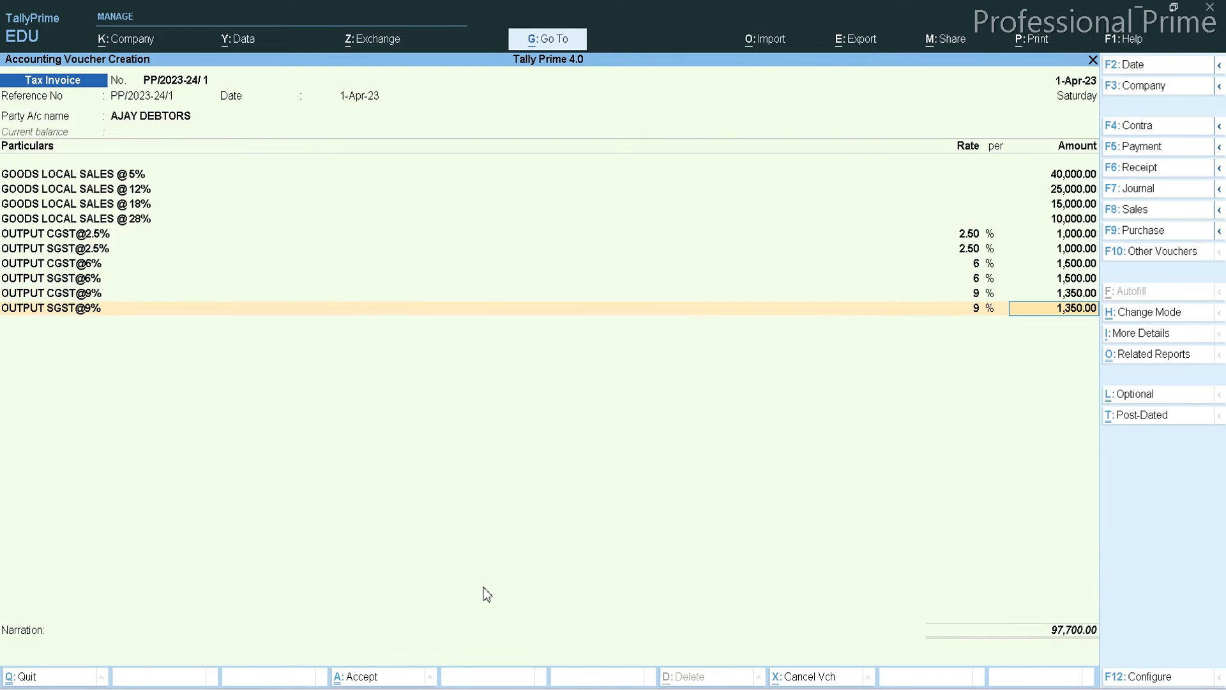
key("Return")
Step: Add the OUTPUT CGST@14% and OUTPUT SGST@14% ledgers with their automatically calculated tax amounts
type("OUT")
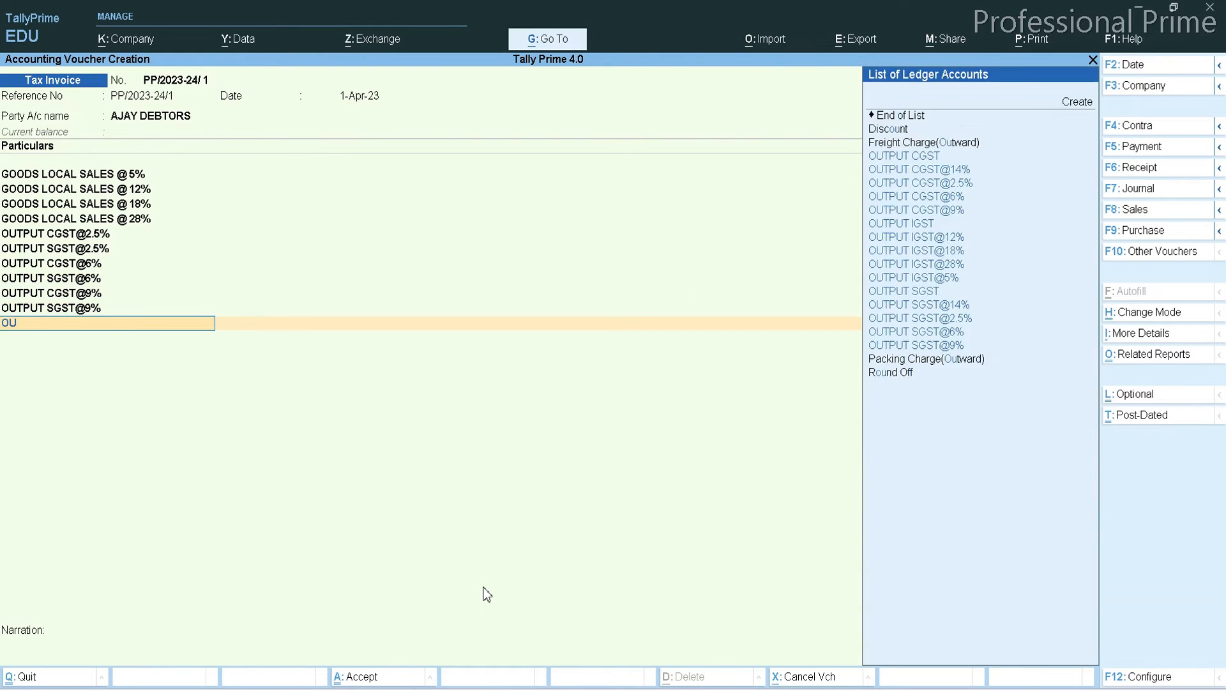
key("Down")
key("Return")
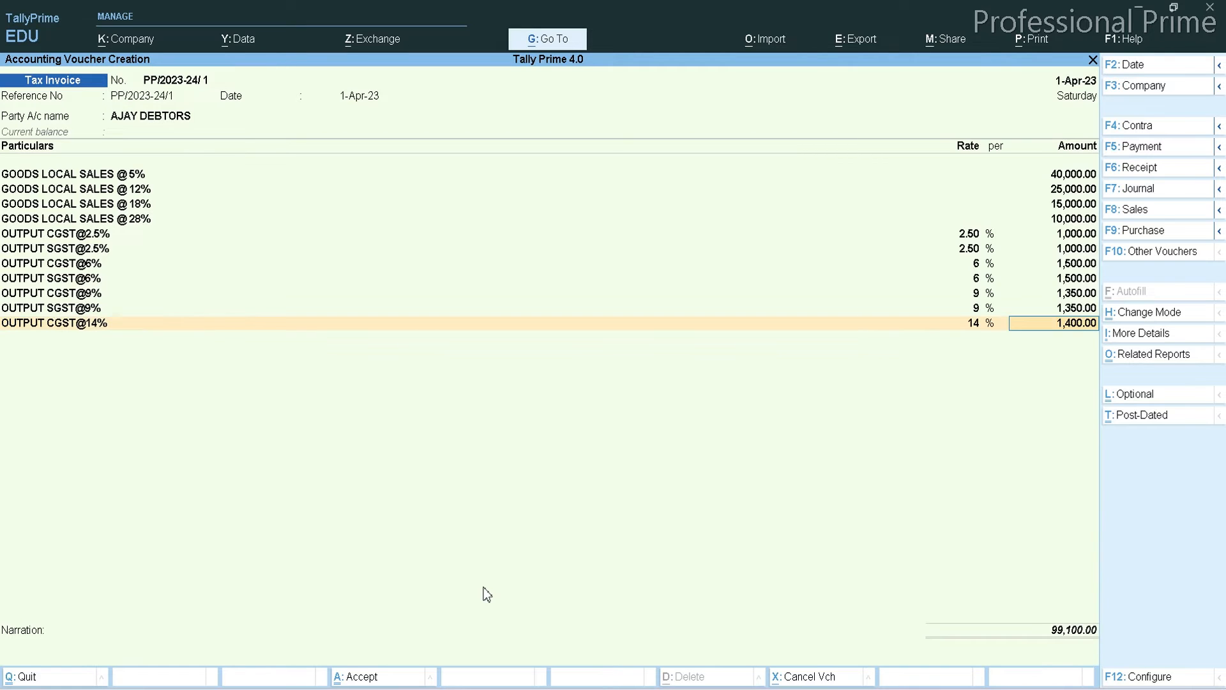
key("Return")
type("OUT")
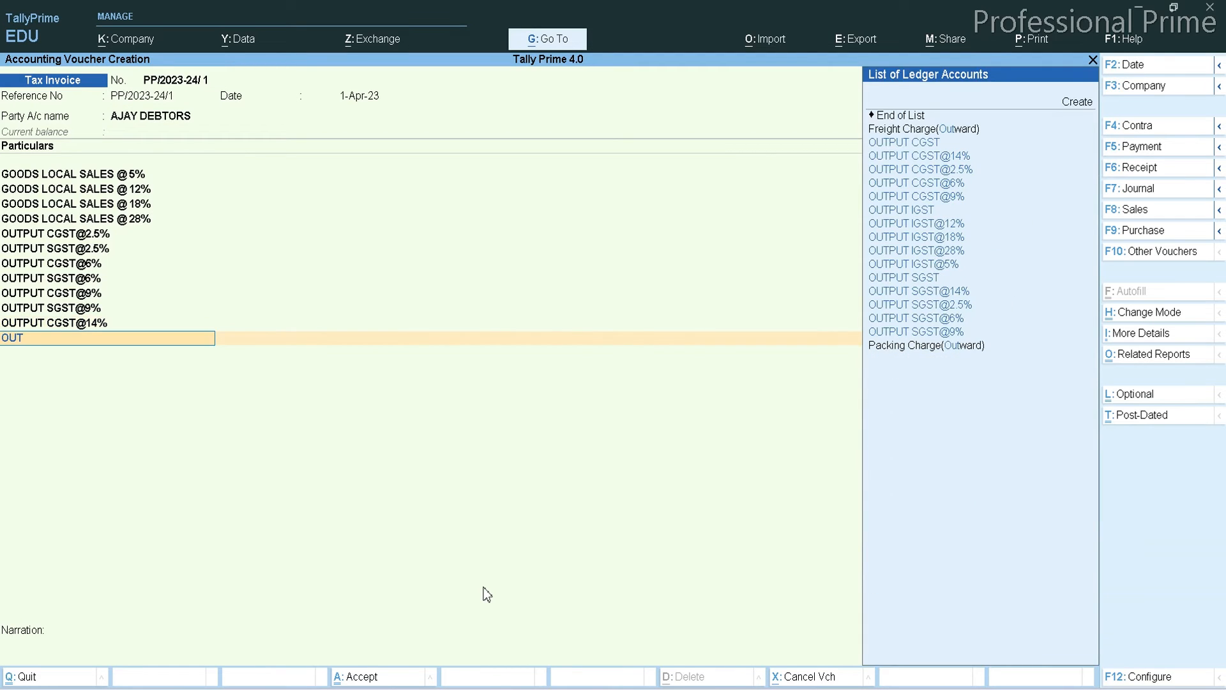
key("Up")
key("Up")
key("Up")
key("Up")
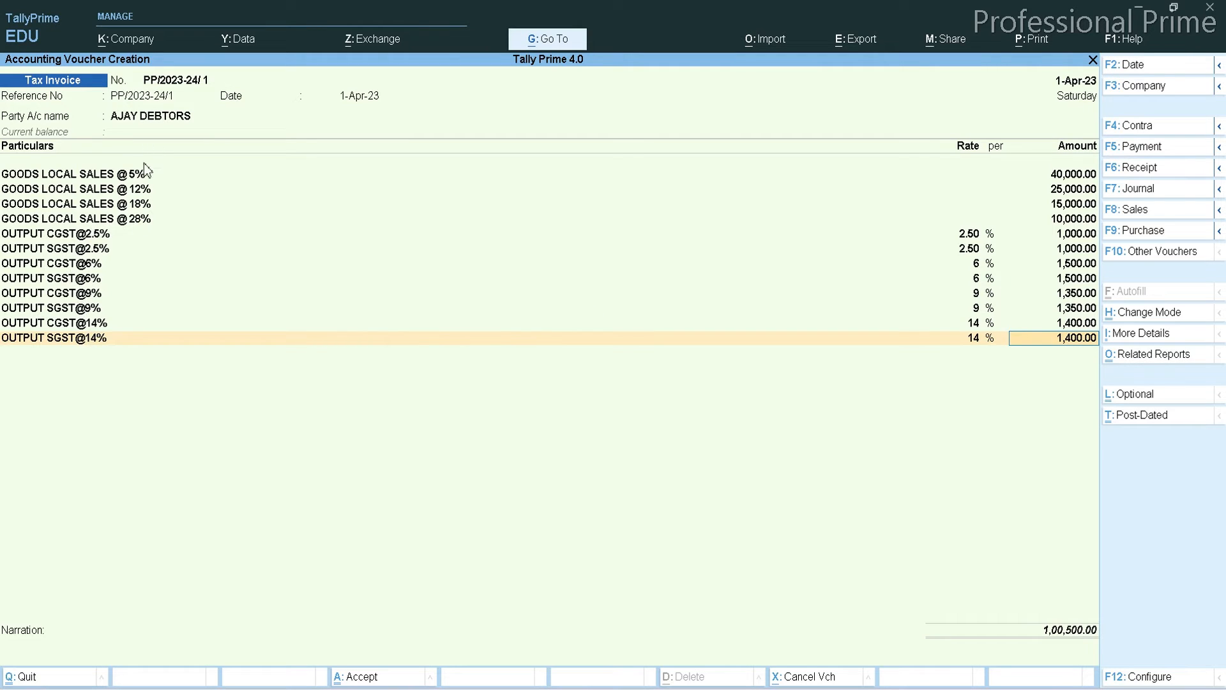
left_click(65, 236)
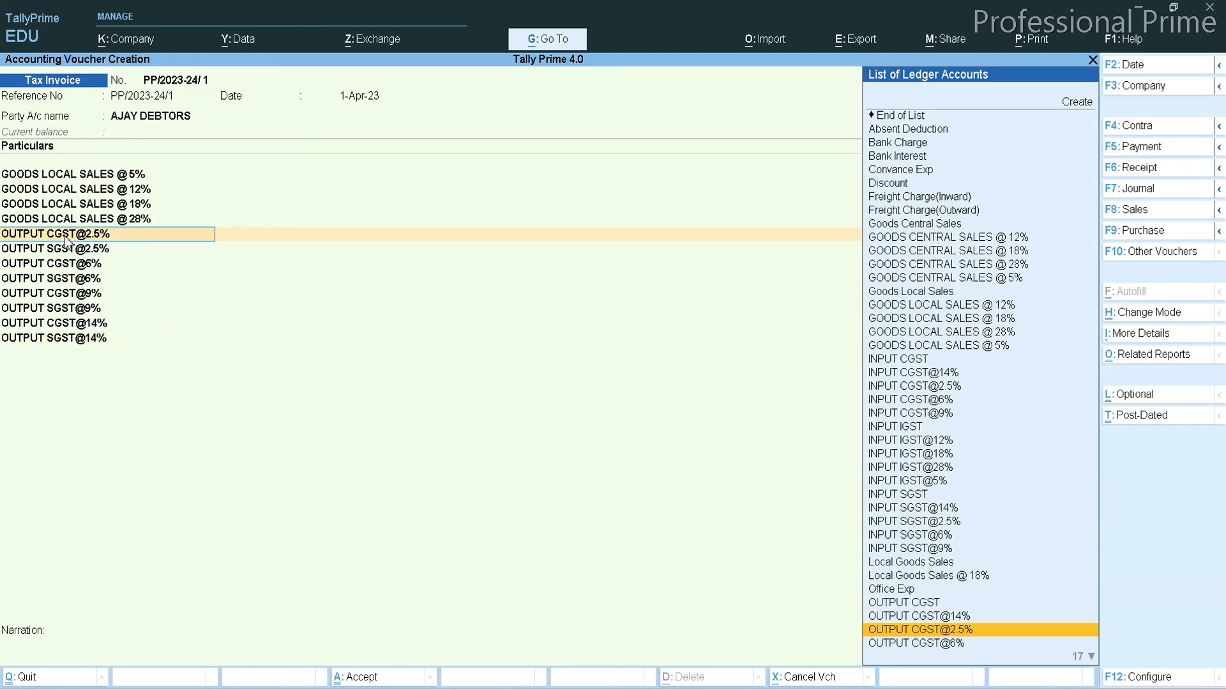
type("END")
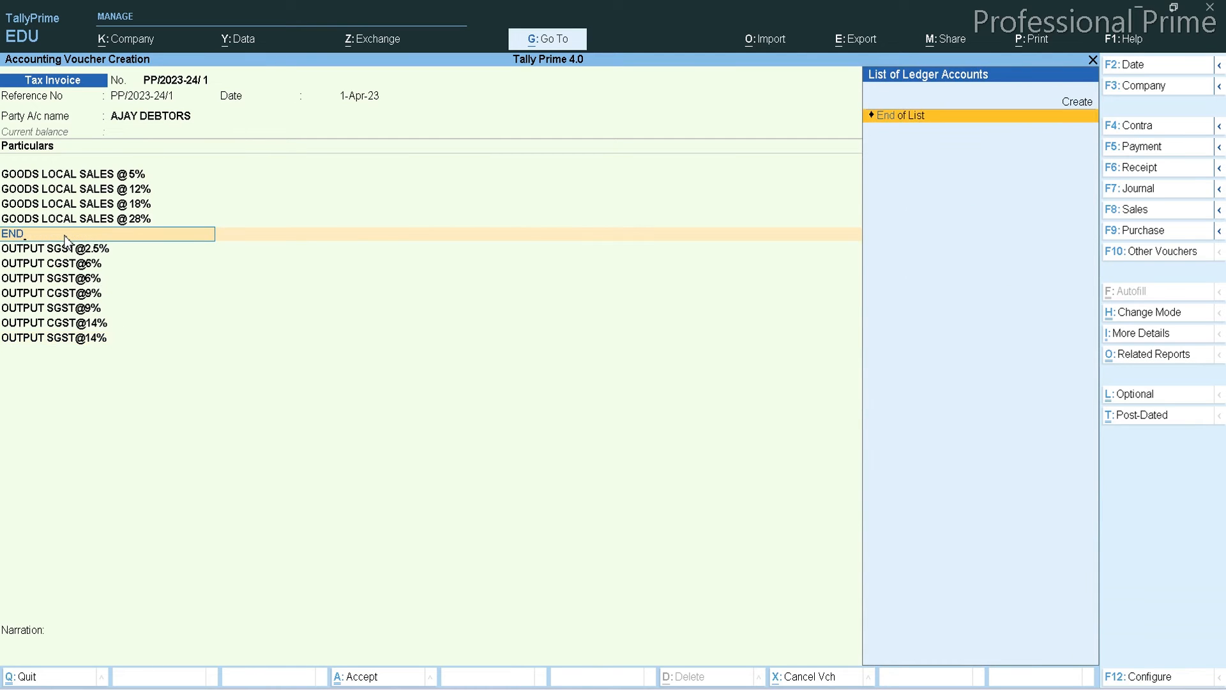
key("Return")
type("END")
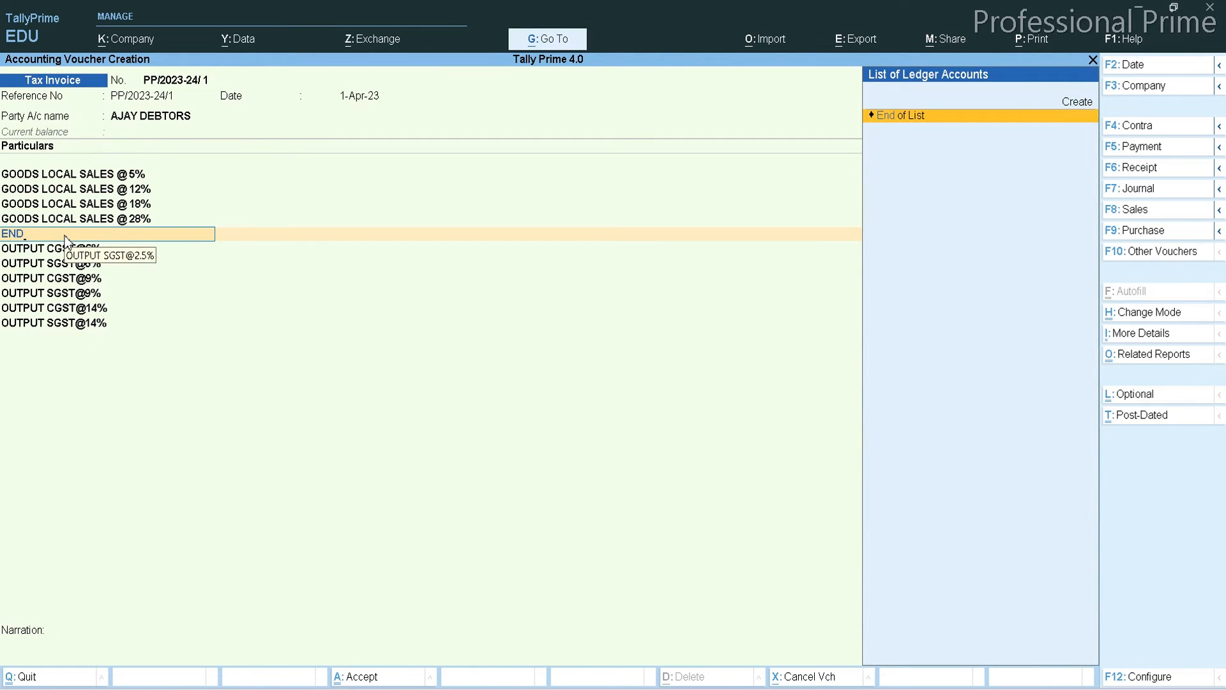
key("Return")
type("END")
key("Return")
type("END")
key("Return")
type("END")
key("Return")
type("END")
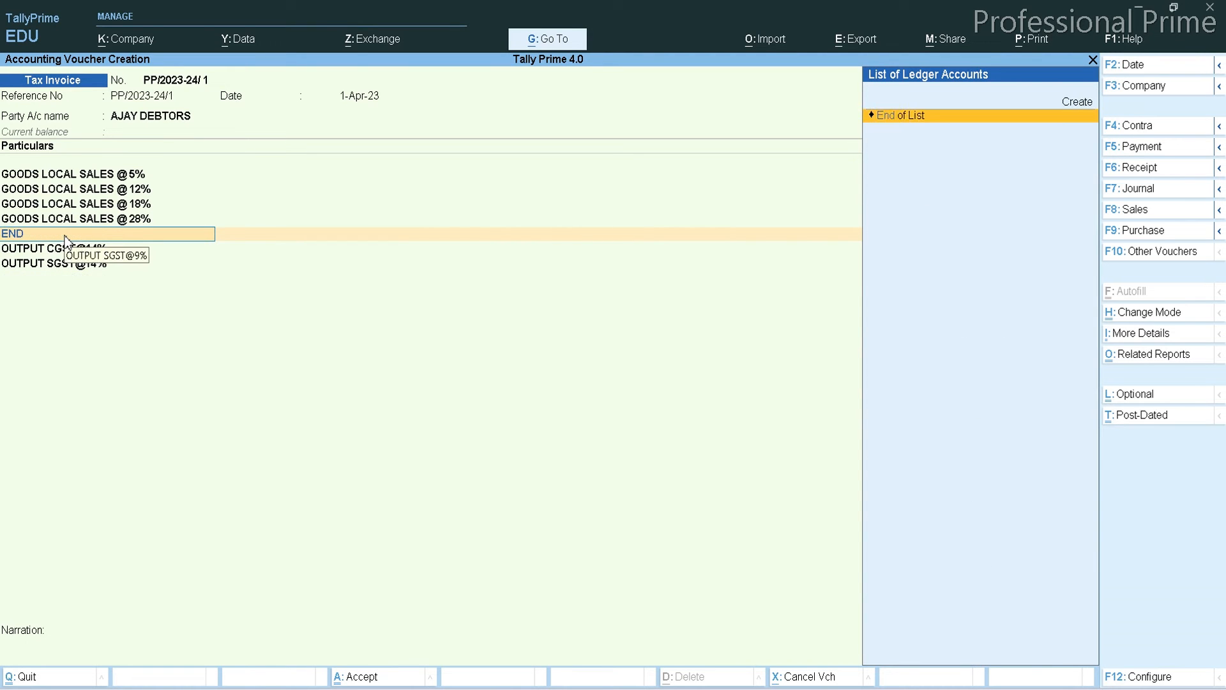
key("Return")
type("E")
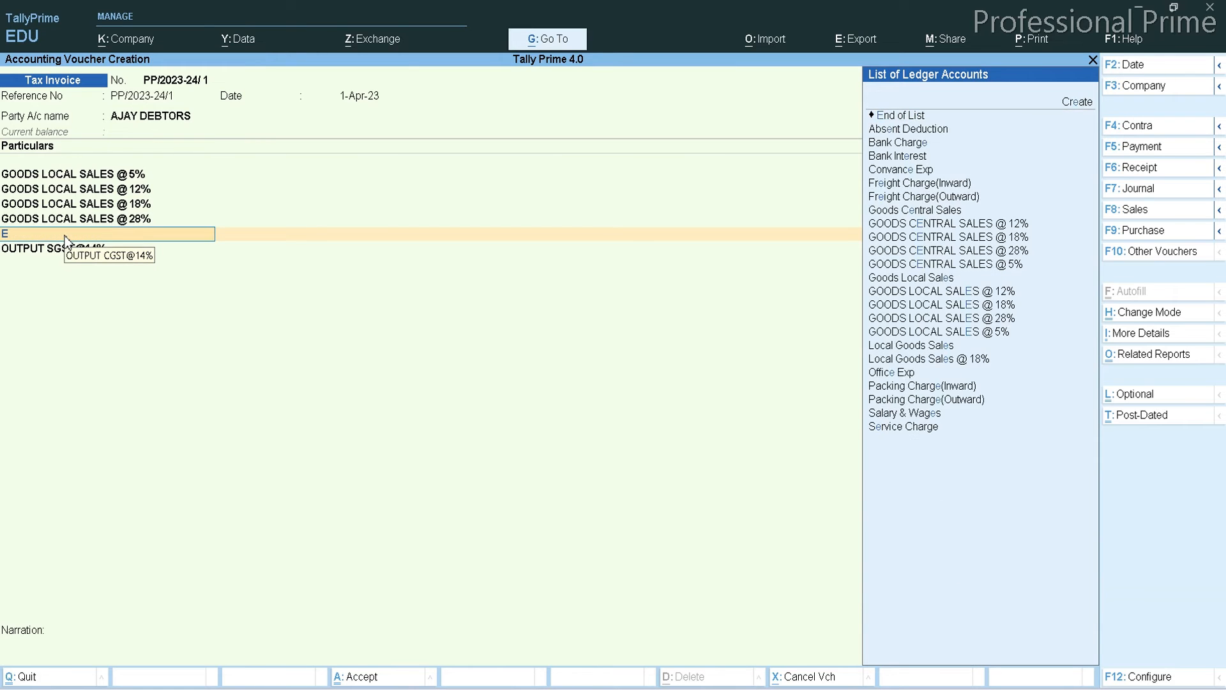
type("ND")
key("Return")
type("END")
key("Return")
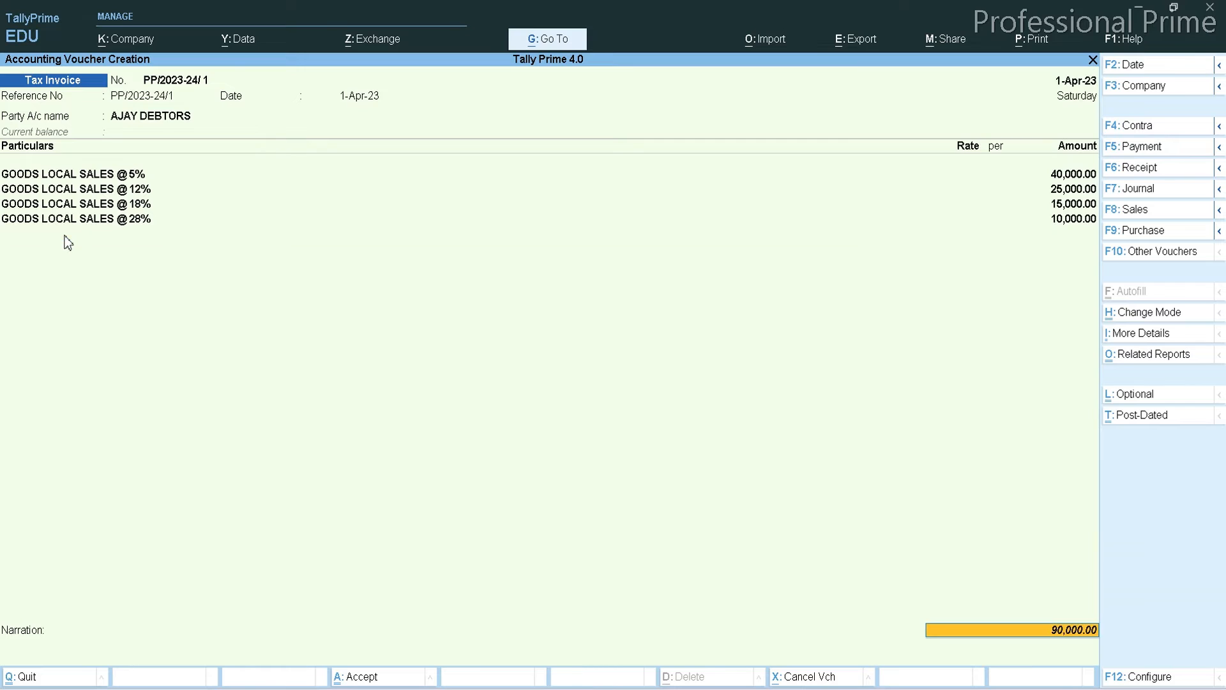
Step: Add the common OUTPUT CGST ledger below the four sales lines and accept its automatically calculated amount
key("BackSpace")
key("Return")
type("OUT")
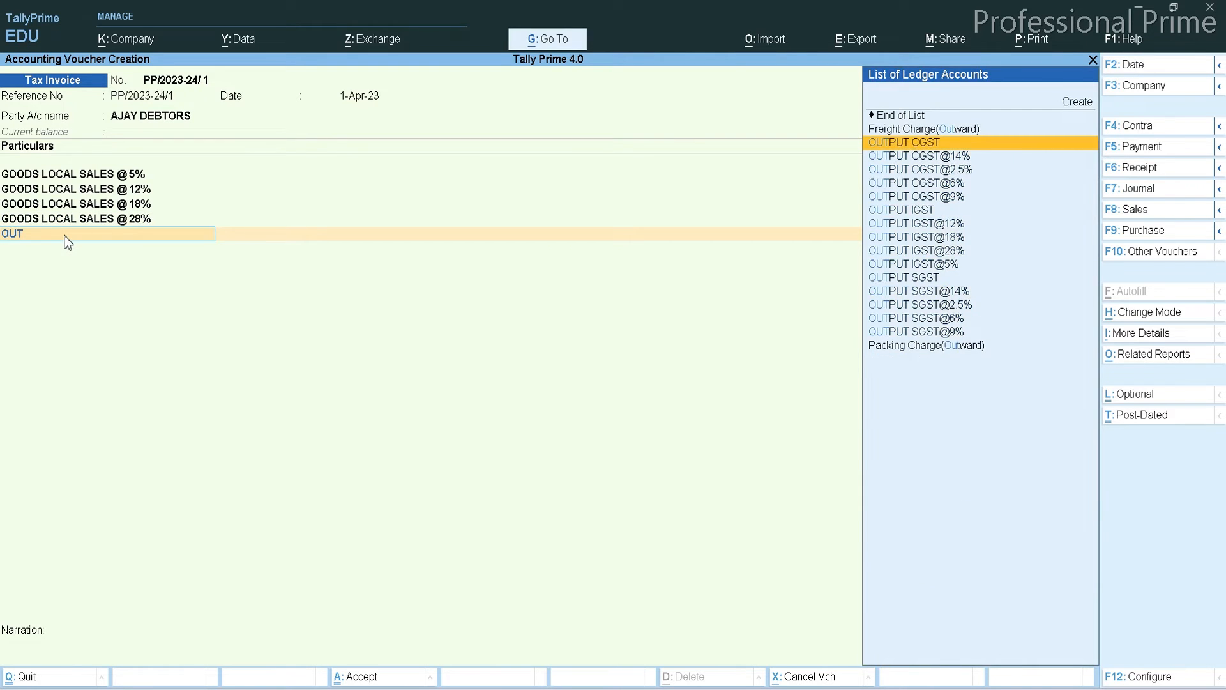
key("Return")
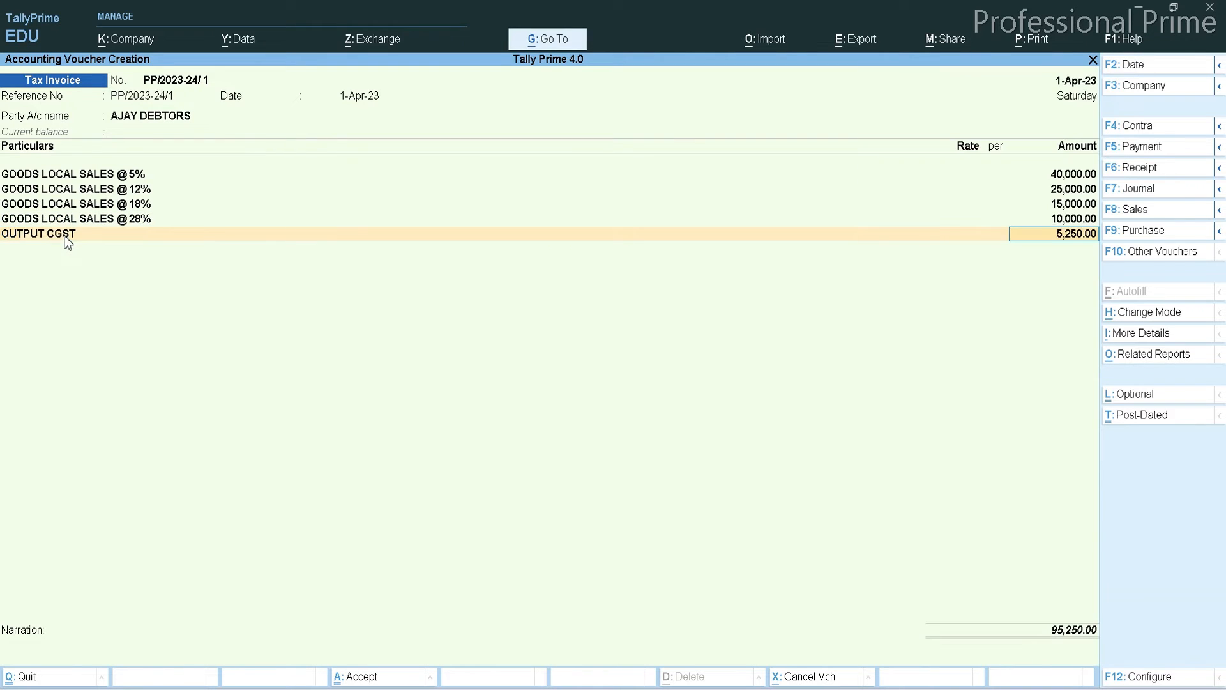
key("Return")
Step: Add the common OUTPUT SGST ledger below OUTPUT CGST and accept its automatically calculated amount
type("OUT")
key("Up")
key("Up")
key("Up")
key("Up")
key("Return")
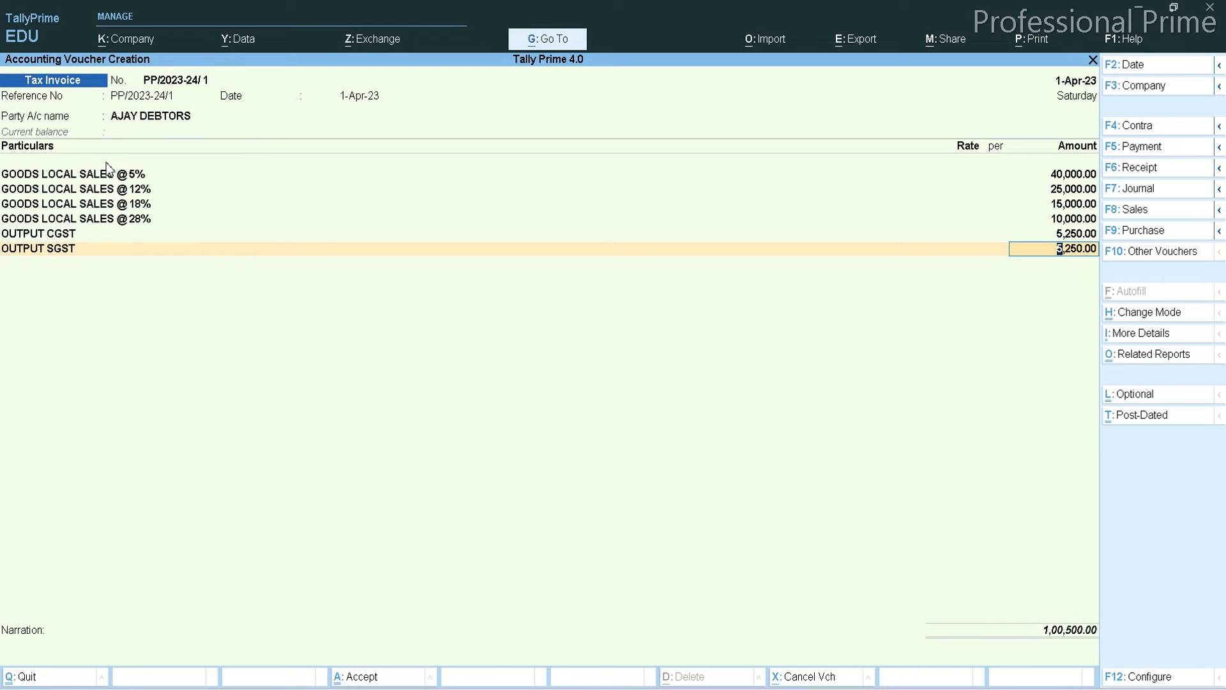
key("Return")
Step: Allocate the full invoice amount to New Ref PP/2023-24/1 in the bill-wise details, leave the narration empty and save the voucher
key("Return")
key("Return")
key("Return")
key("Return")
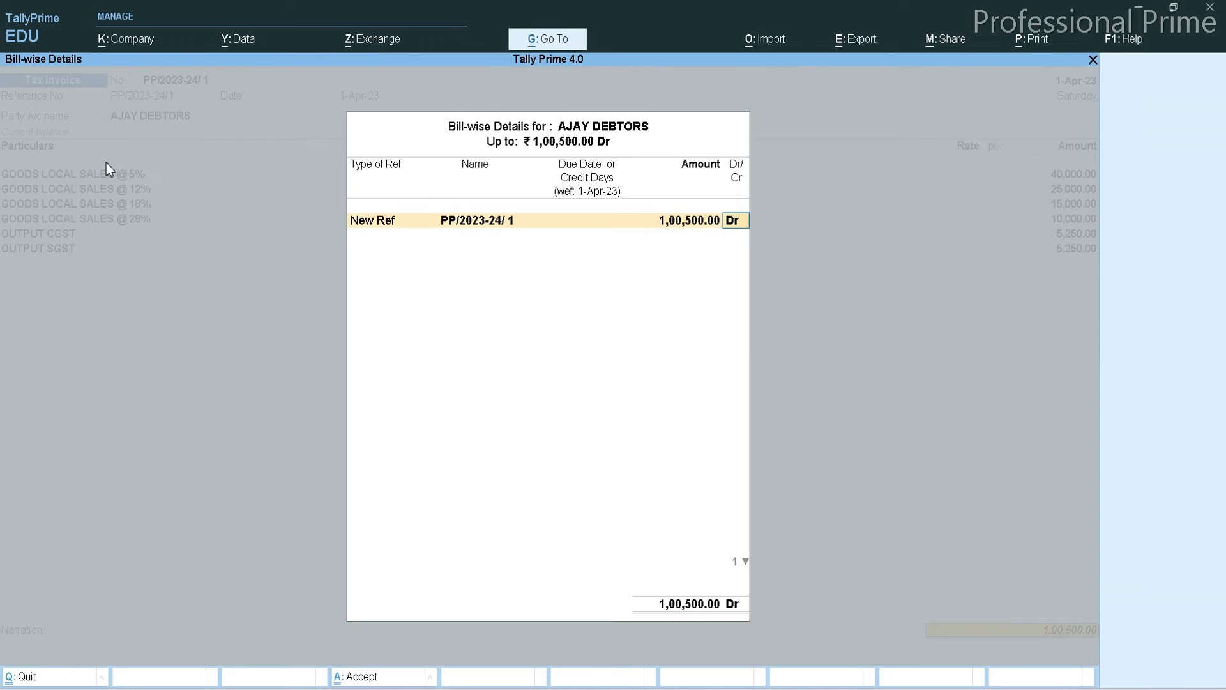
key("Return")
key("Return")
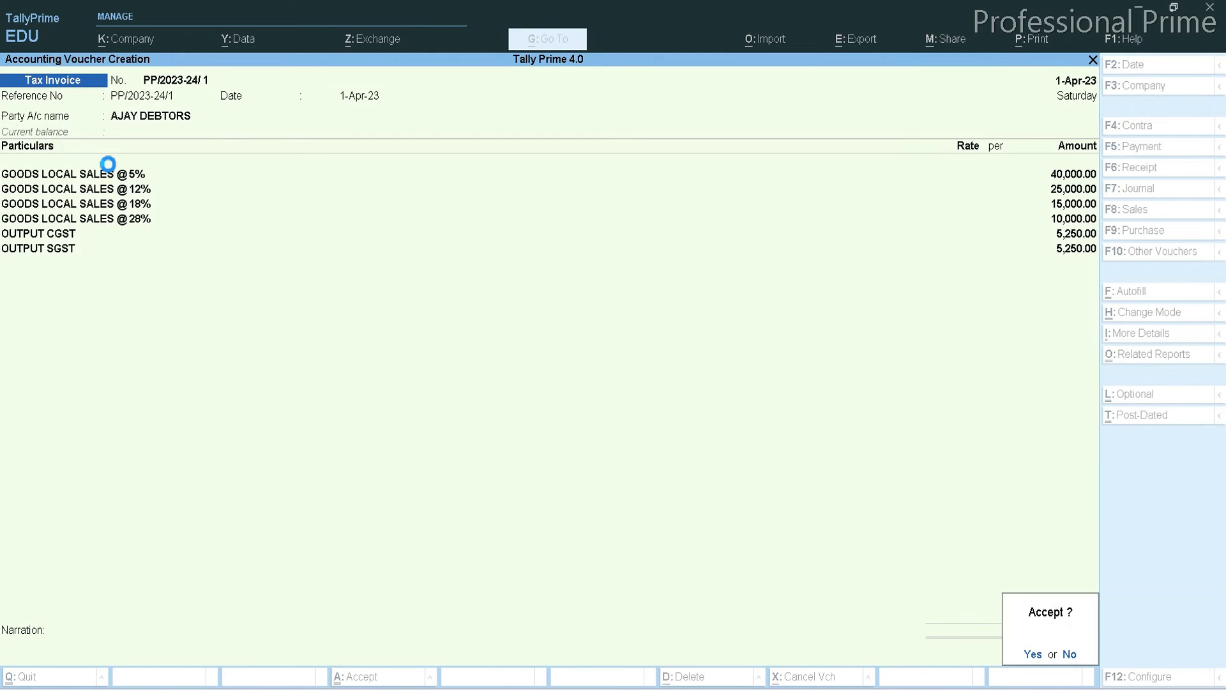
key("Return")
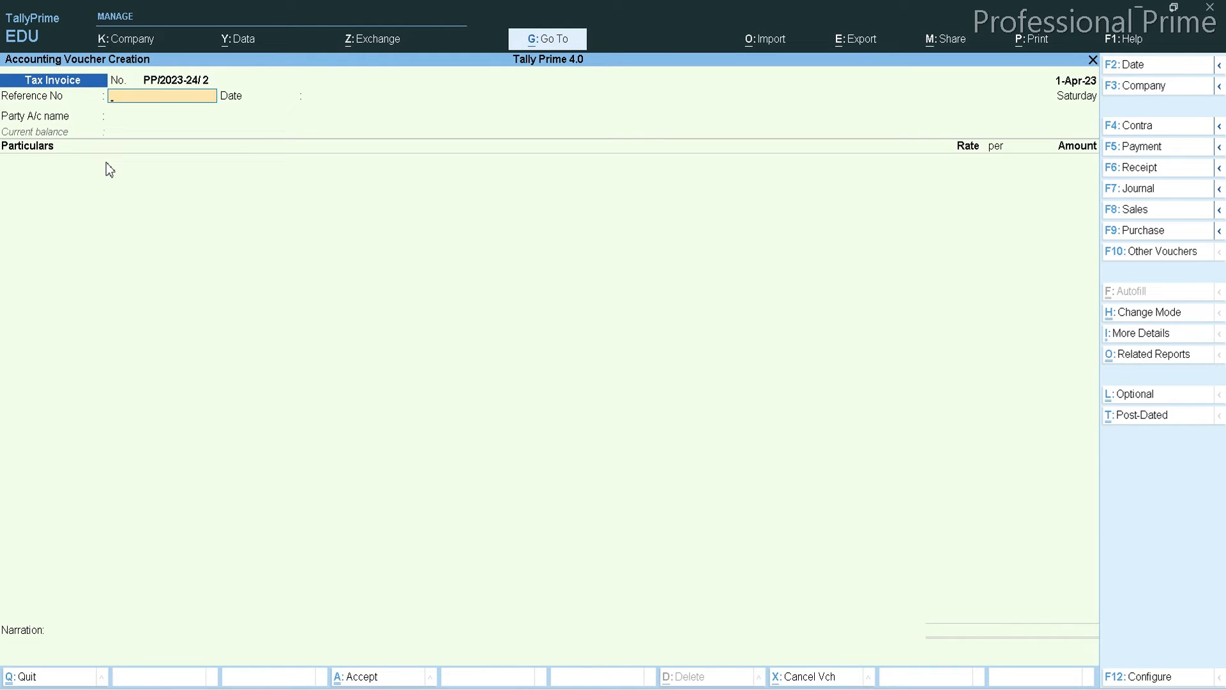
Step: Switch the new Tax Invoice voucher to item invoice mode and set its reference number to PP/2023-24/2
left_click(1163, 314)
key("Up")
key("Return")
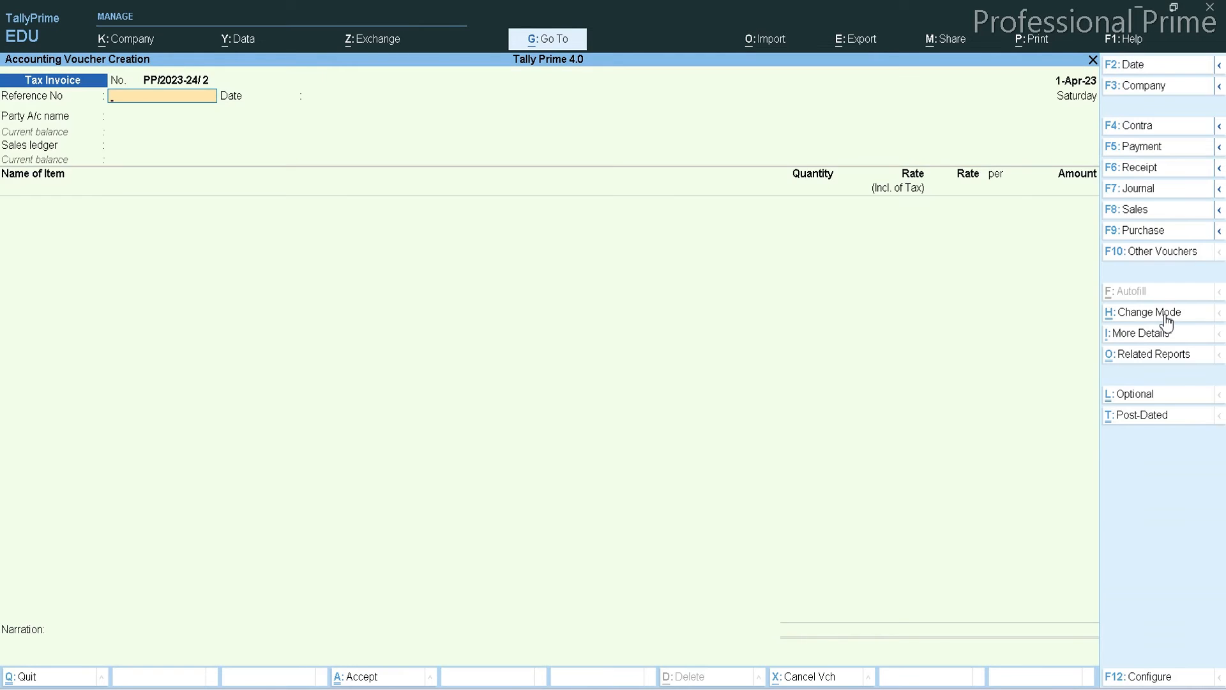
type("PP/2023-24/2")
key("Return")
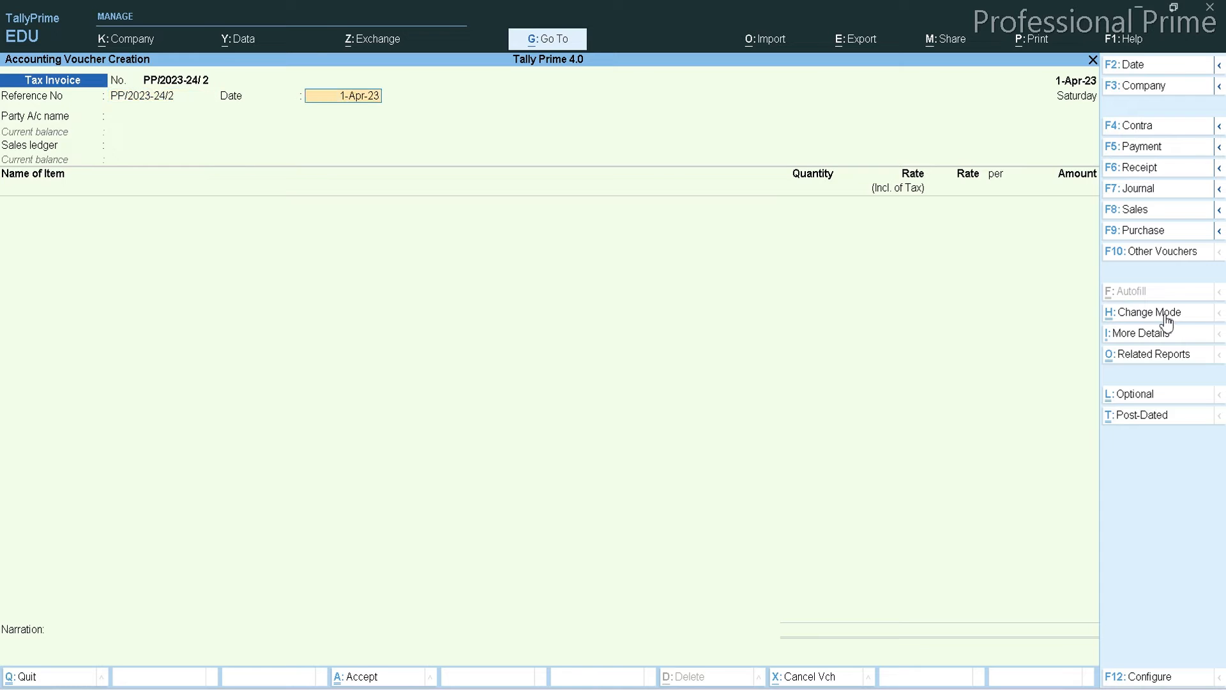
Step: Keep the reference date of 1-Apr-23 and choose the first invoice's debtor as the party account, dismissing the outstanding-bill warning
key("Return")
key("Down")
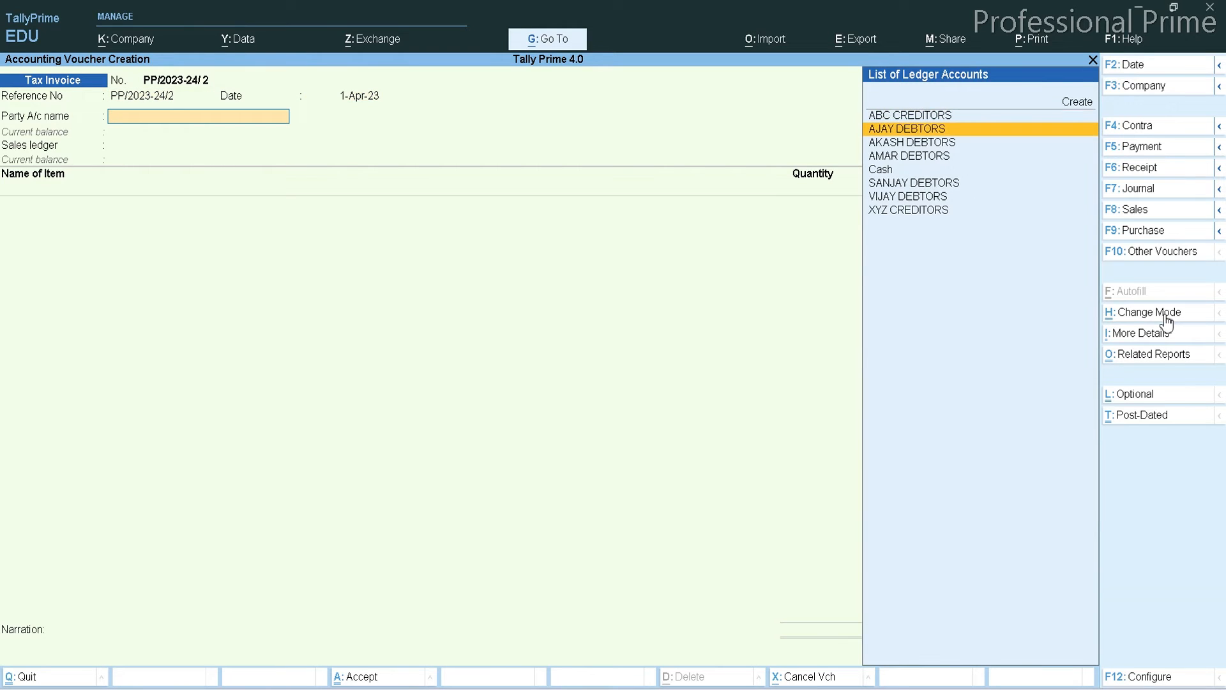
key("Return")
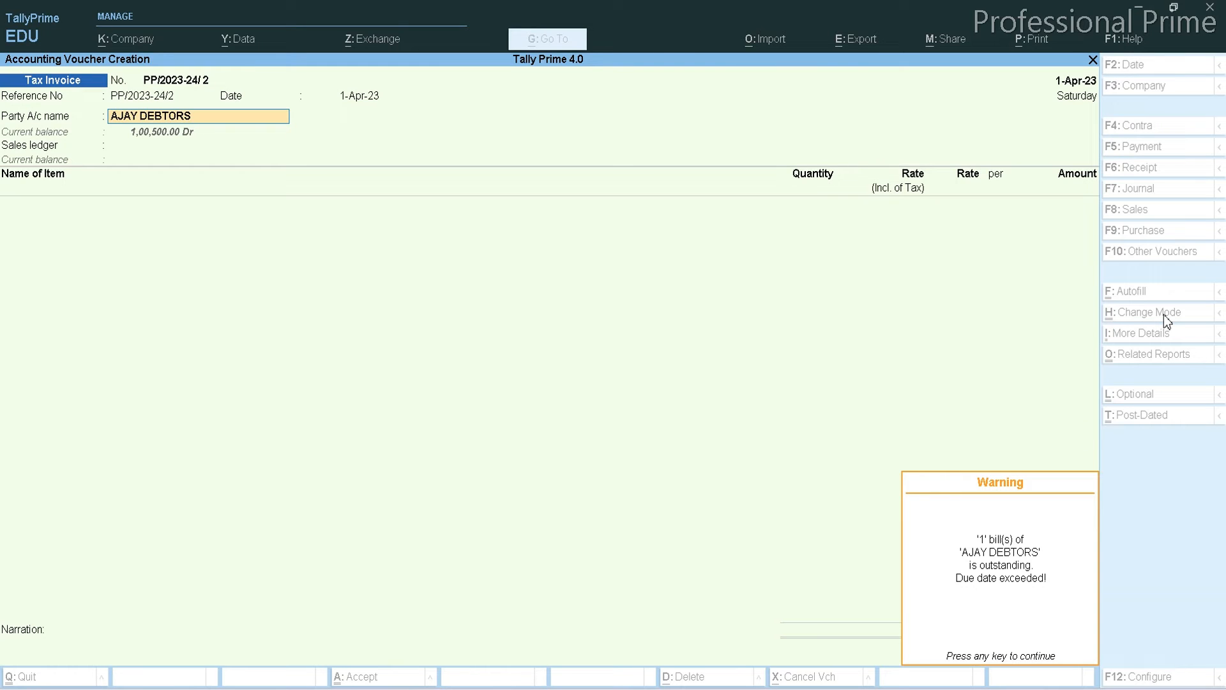
key("Return")
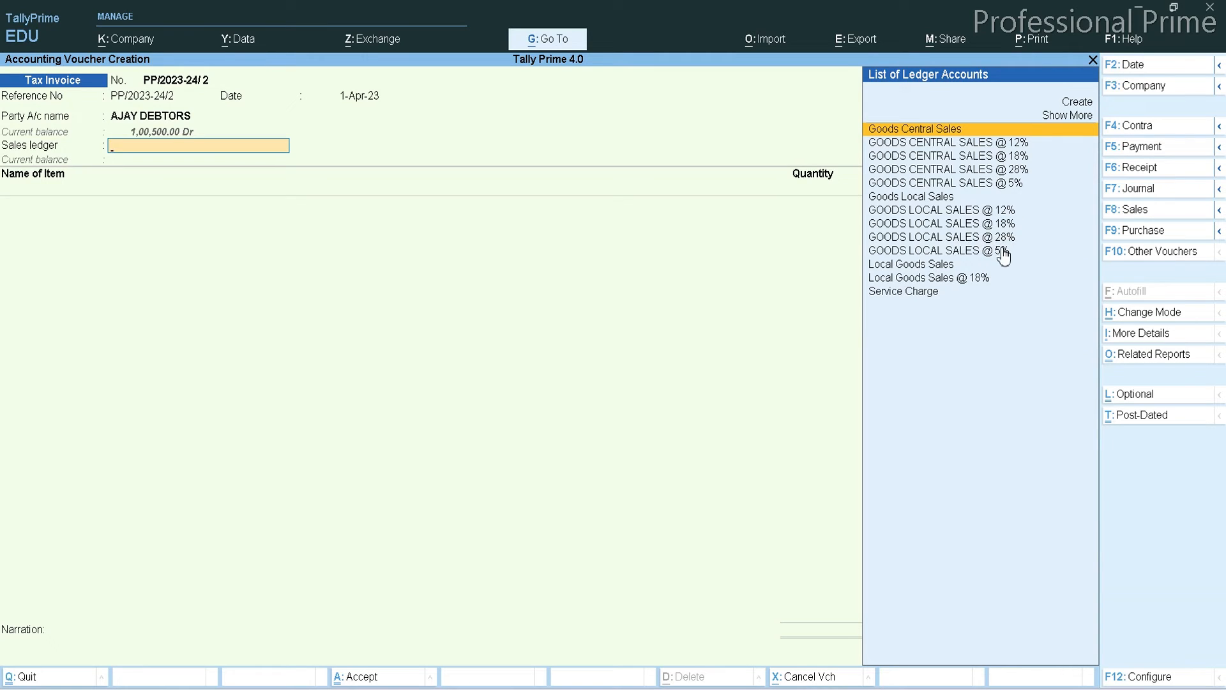
Step: Choose Goods Local Sales as the sales ledger for the second invoice
key("Down")
key("Down")
key("Down")
key("Down")
key("Down")
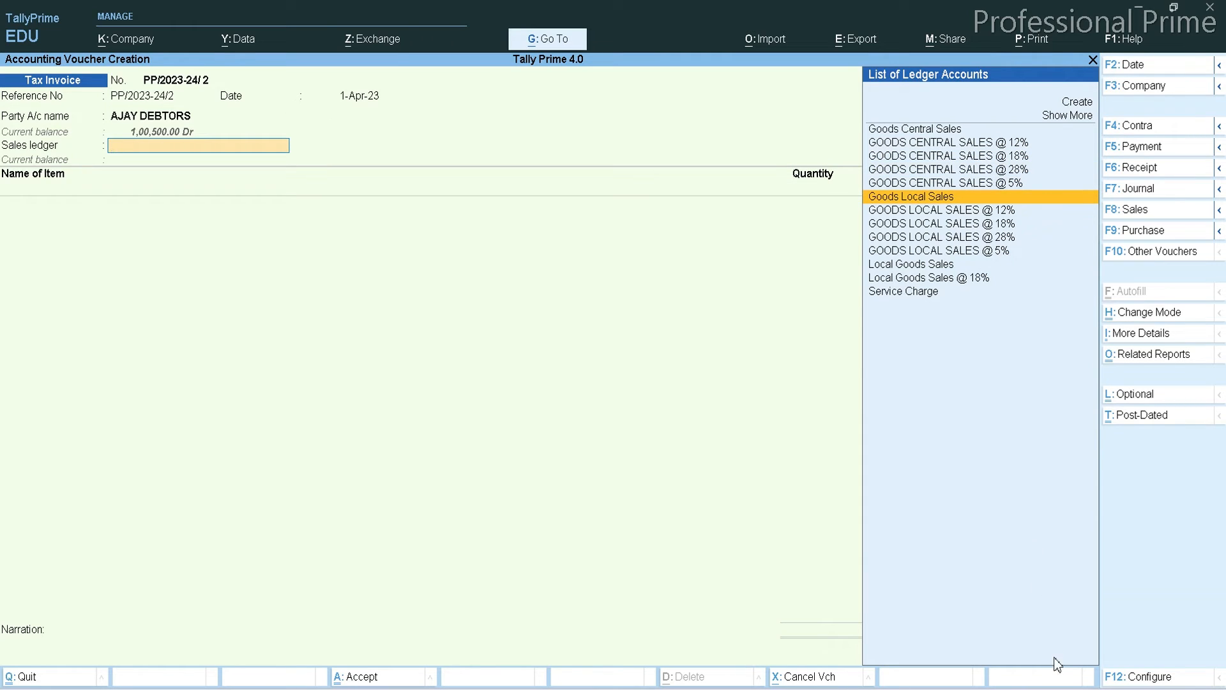
key("Return")
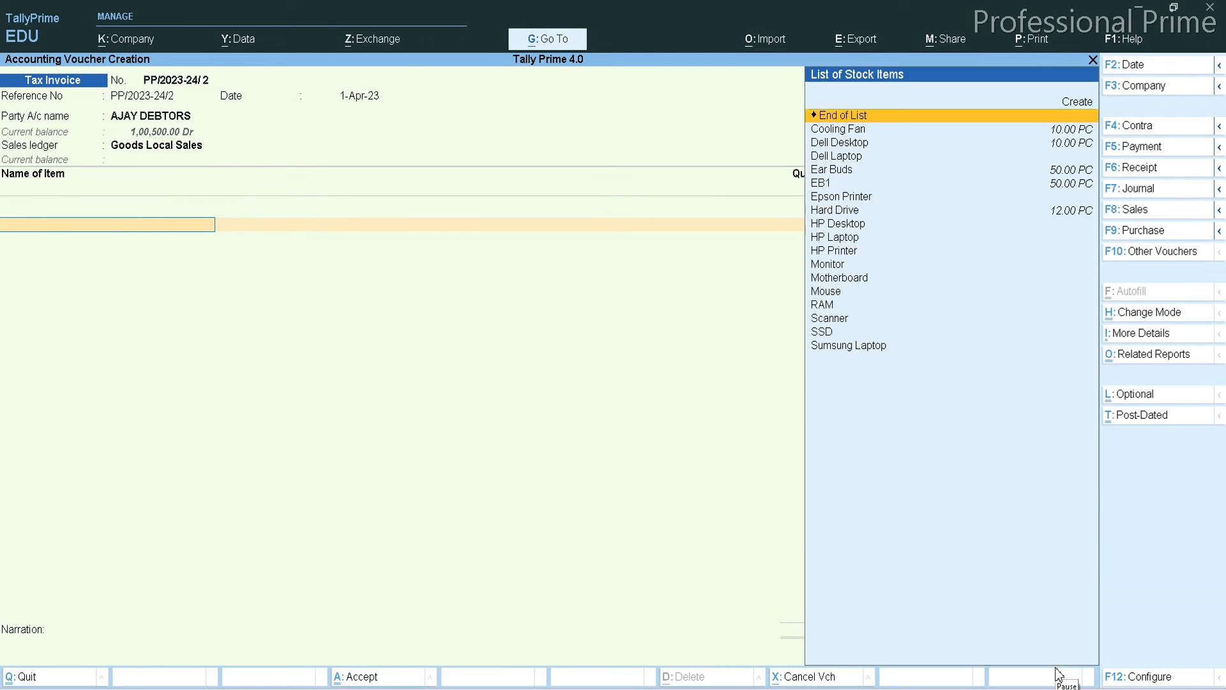
Step: Add Cooling Fan to the second invoice with a quantity of 5 PC, leaving the tax-inclusive rate empty
key("Down")
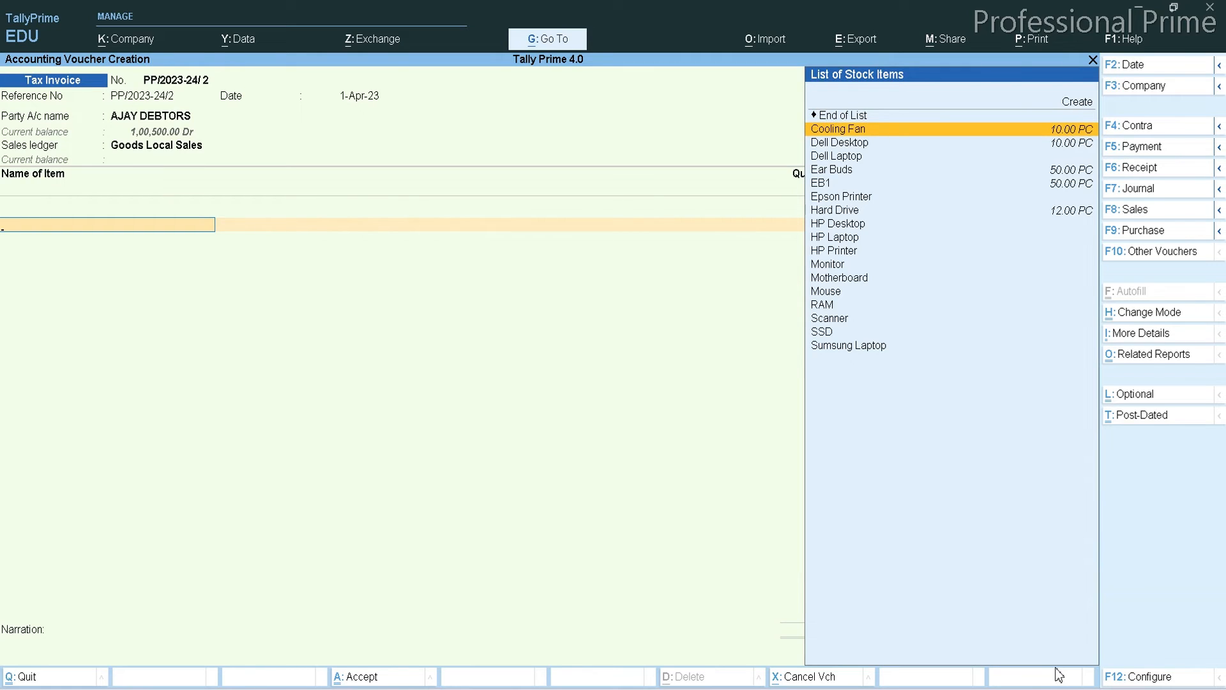
key("Return")
type("5")
key("Return")
key("Return")
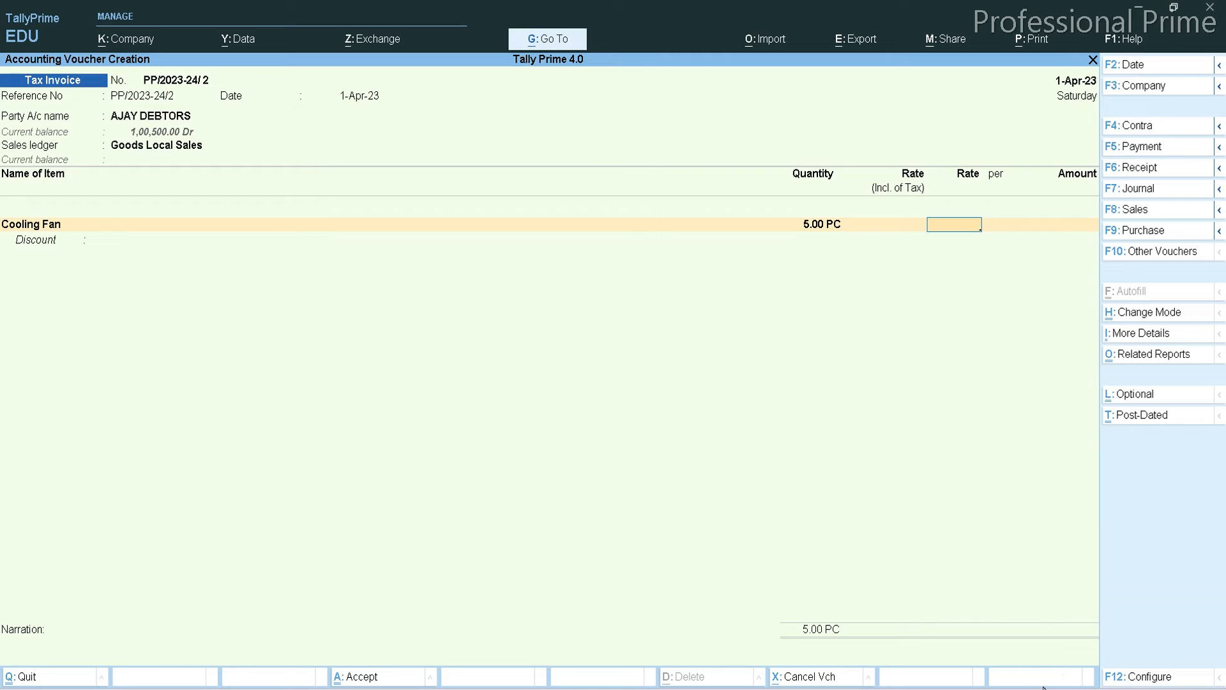
key("BackSpace")
key("BackSpace")
key("BackSpace")
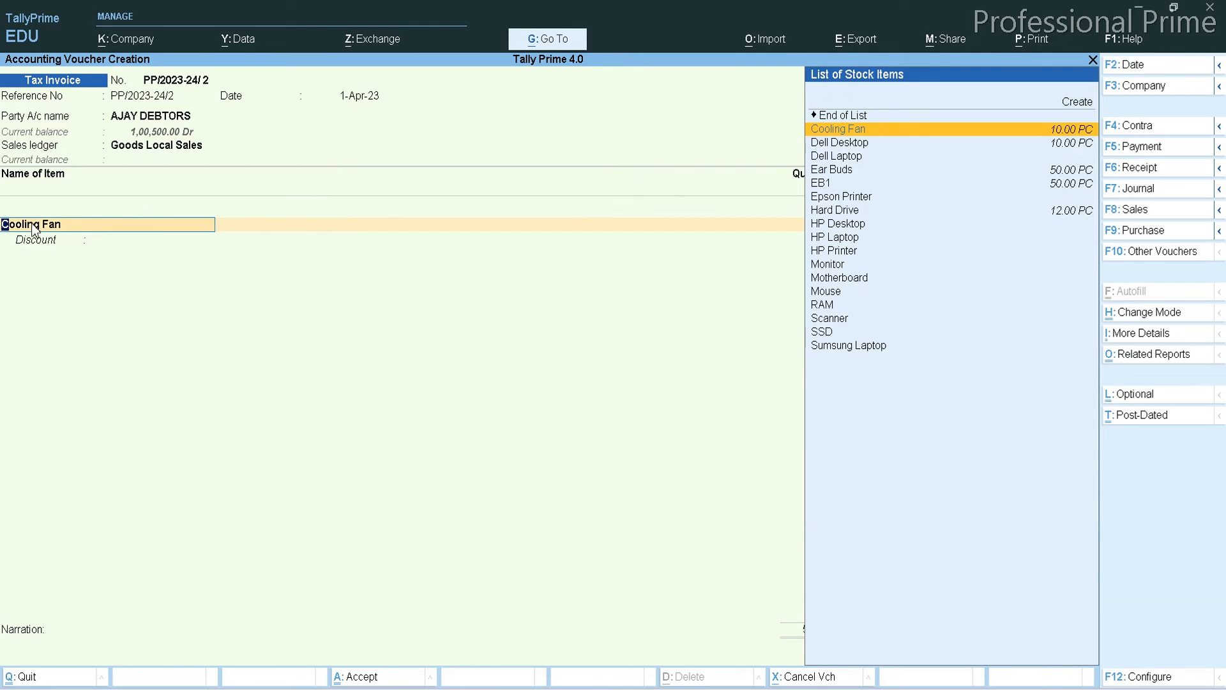
key("Return")
key("Return")
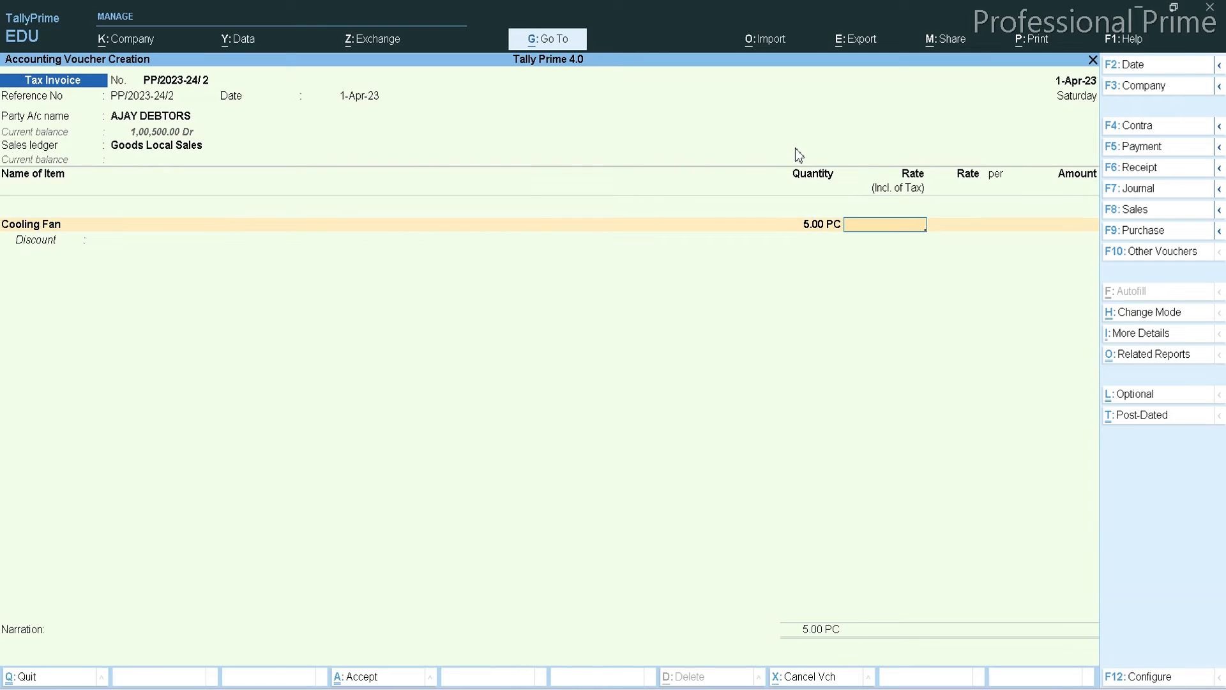
key("Return")
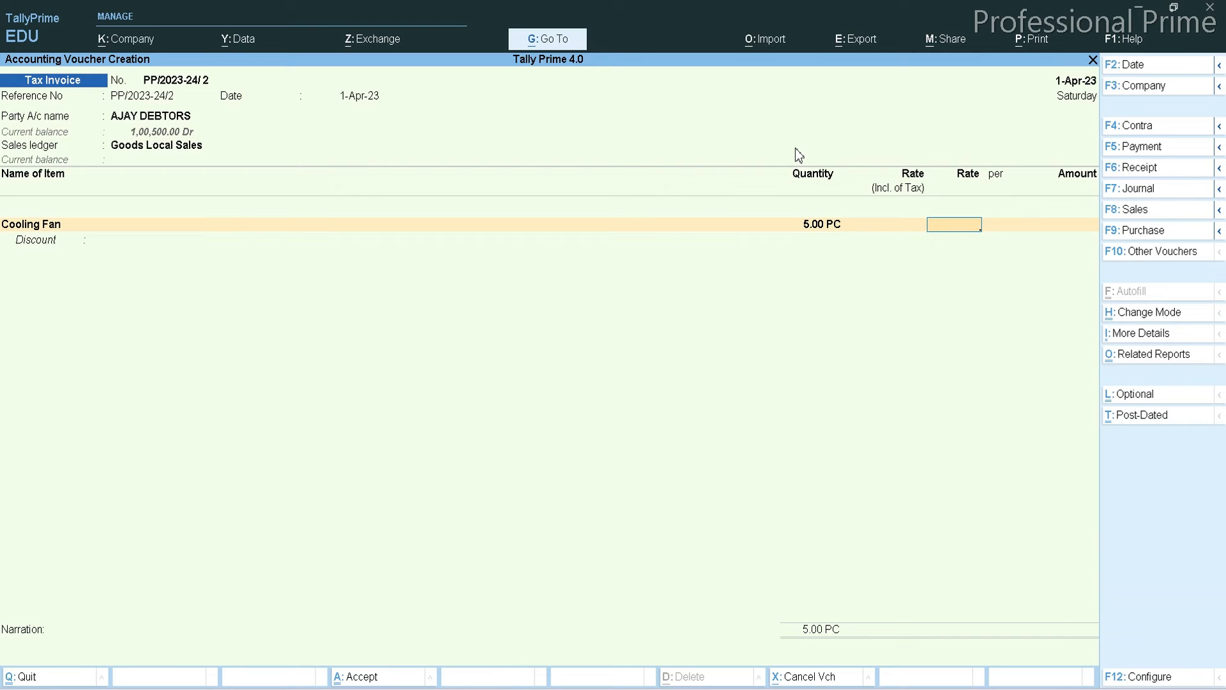
Step: Set the Cooling Fan rate to 400 per PC and leave its discount empty
type("400")
key("Return")
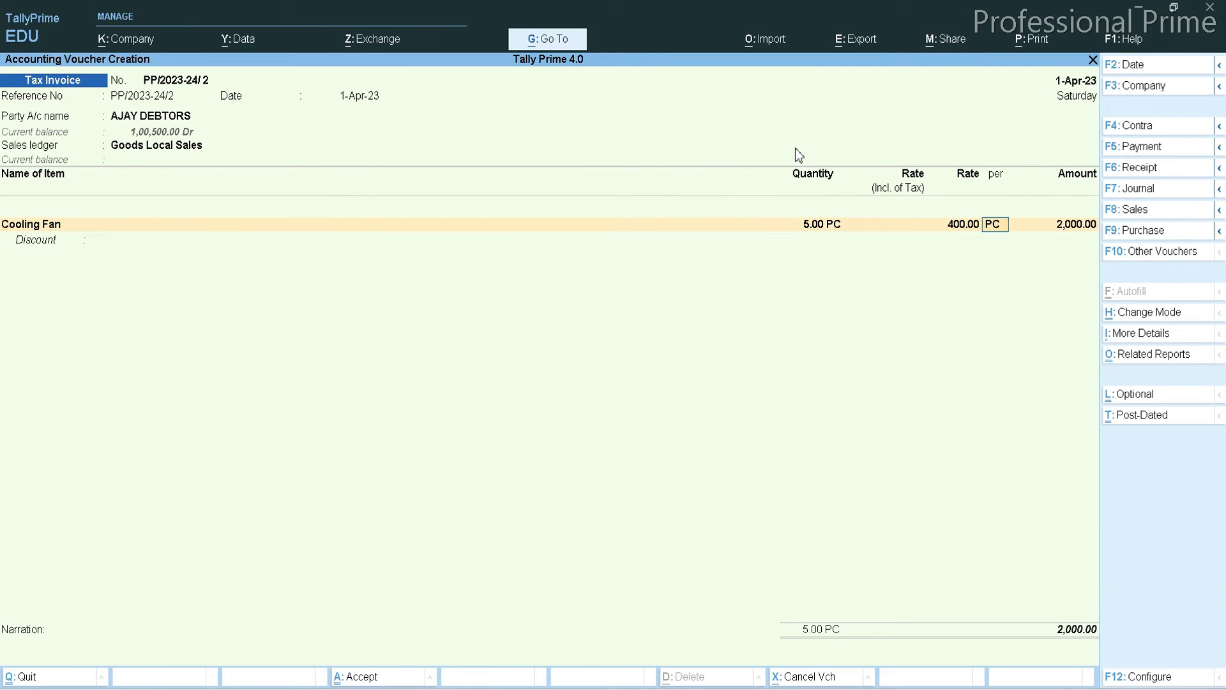
key("Return")
key("Return")
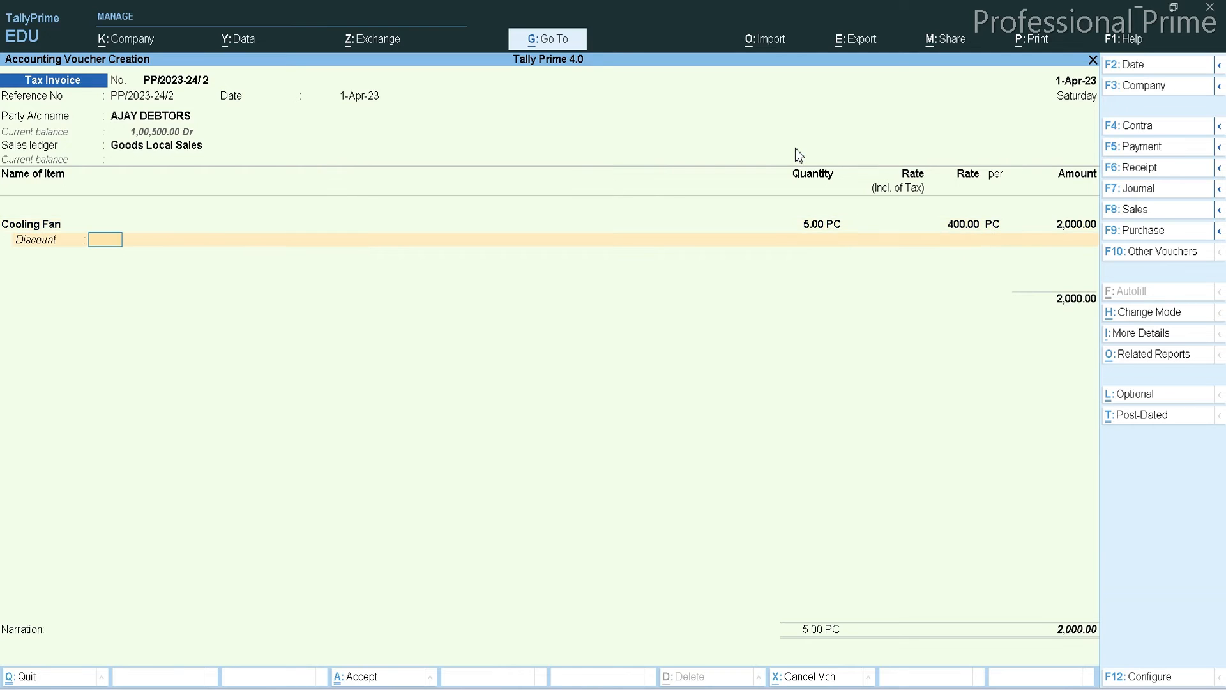
key("Return")
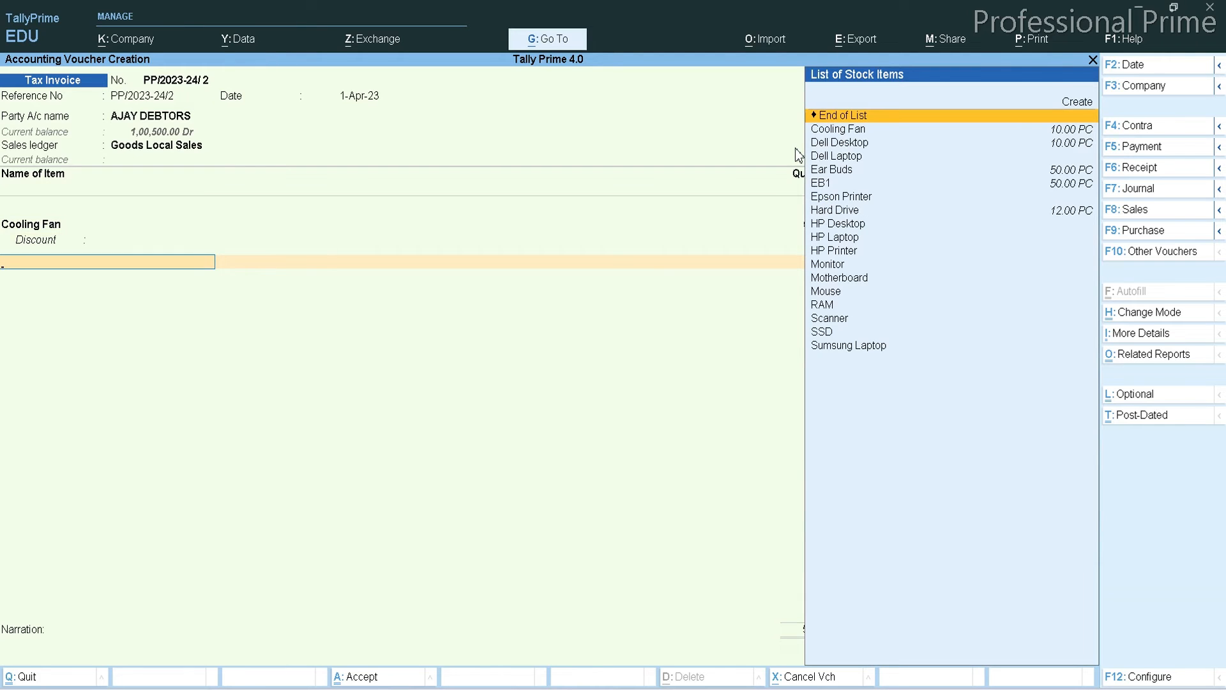
Step: Add Dell Desktop with a quantity of 5 PC at 15,000 per PC without discount, and end the item list
key("Down")
key("Down")
key("Return")
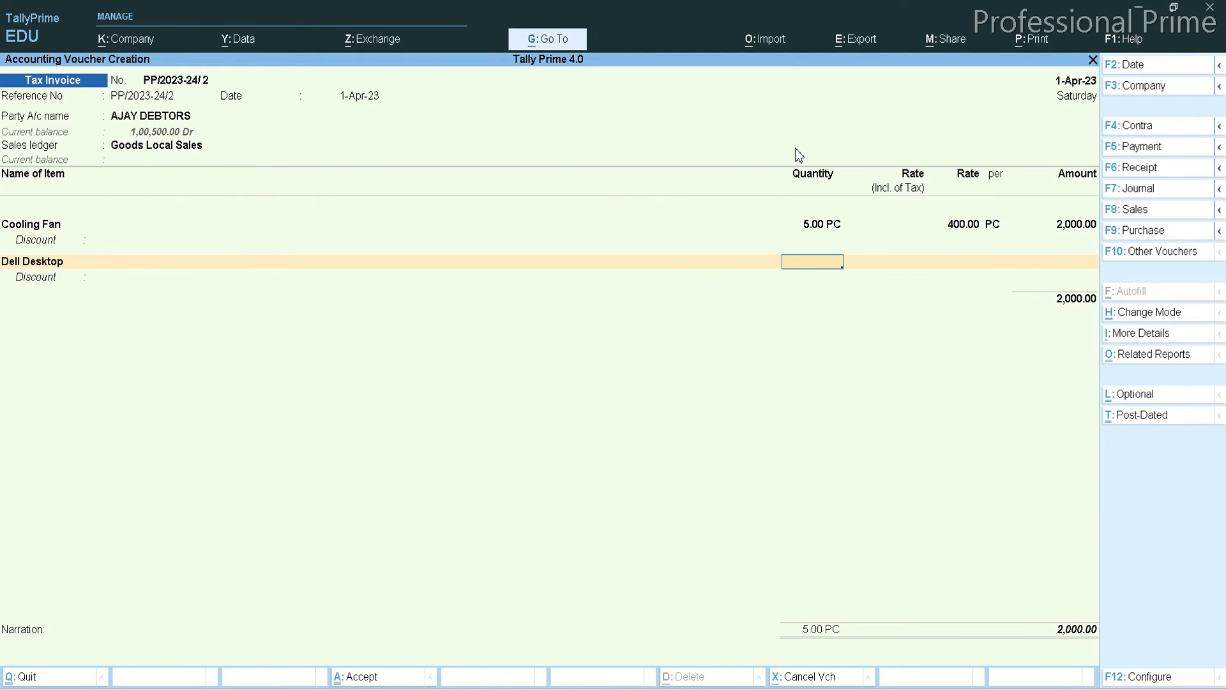
type("5")
key("Return")
key("Return")
type("15000")
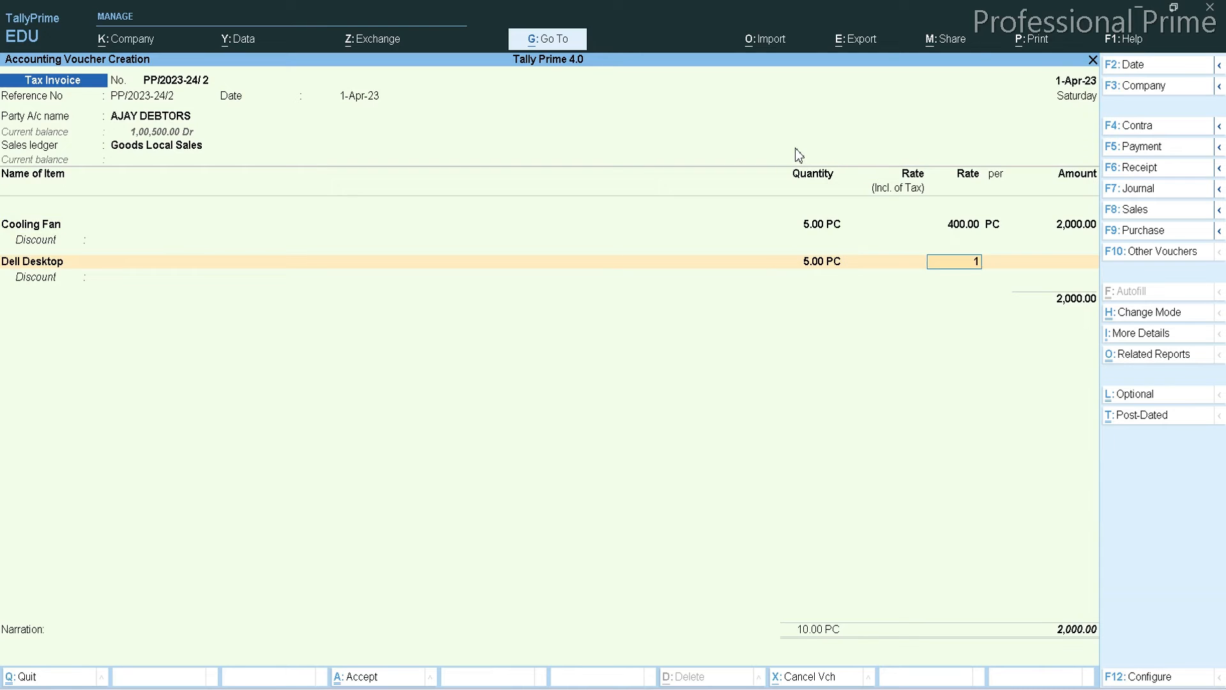
key("Return")
key("Return")
key("Return")
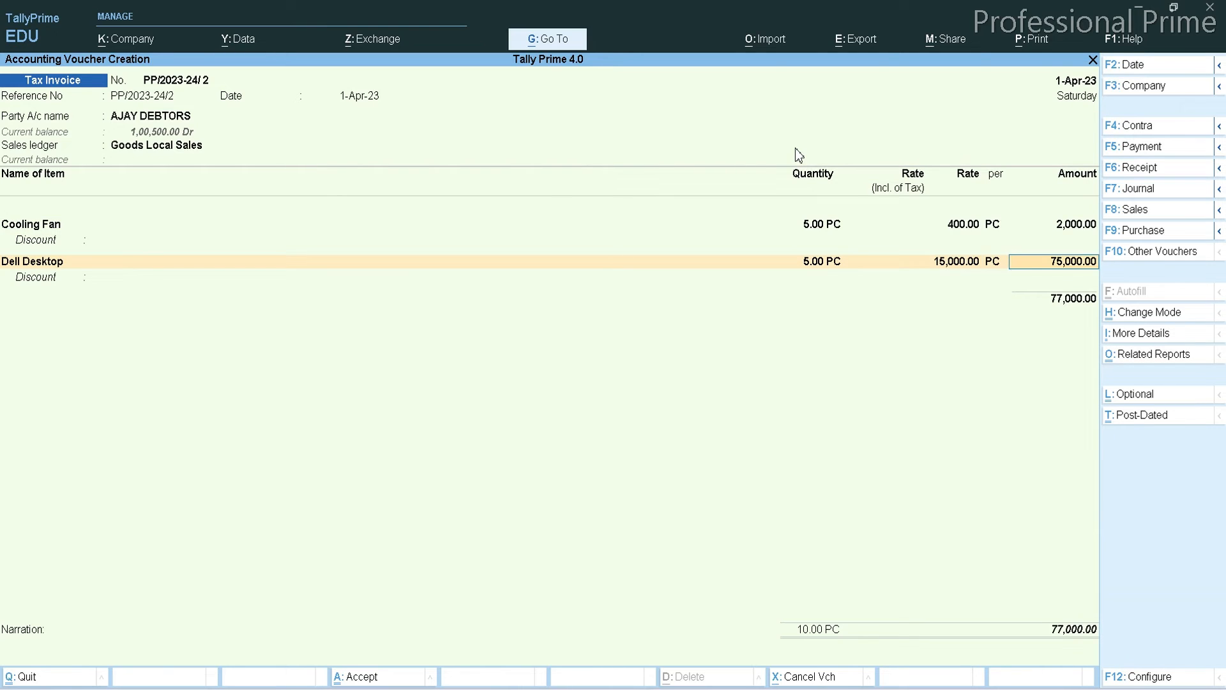
key("Return")
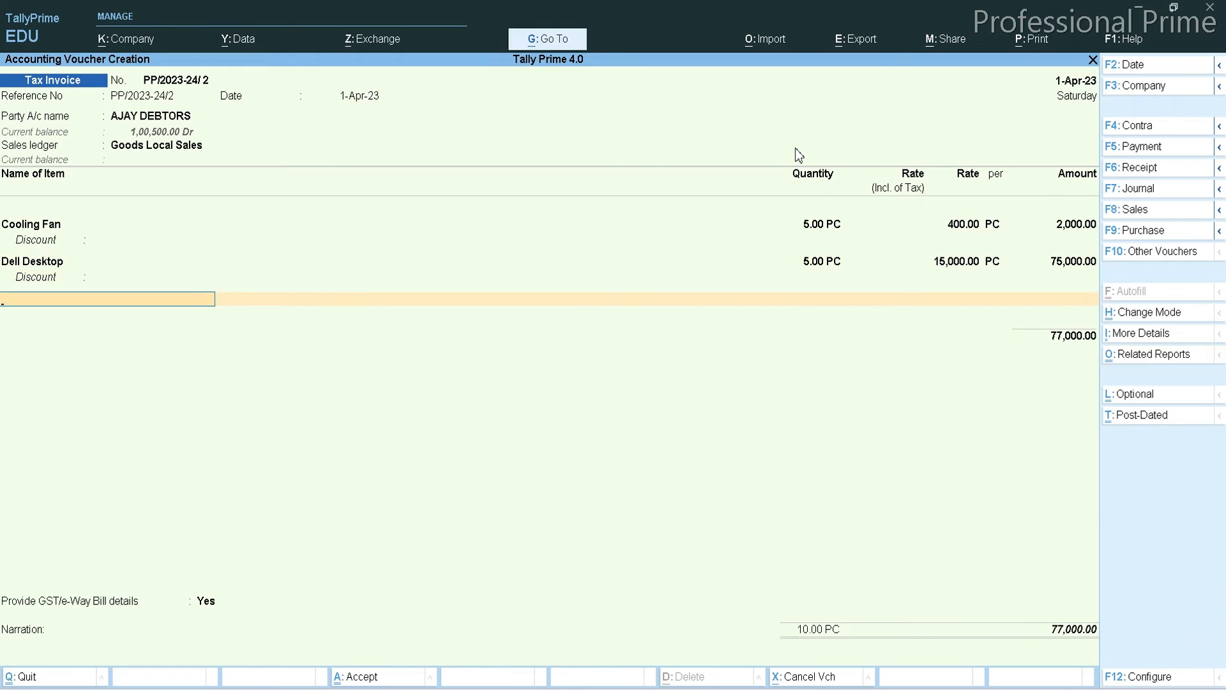
key("Return")
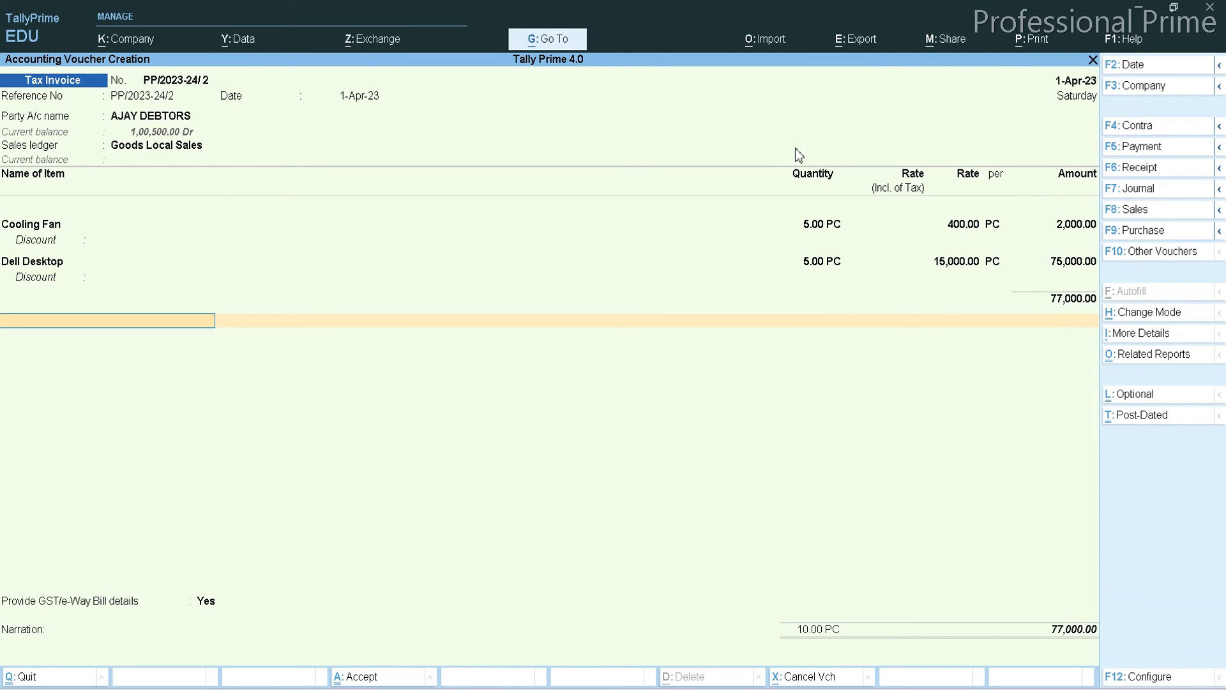
Step: Add the OUTPUT CGST and OUTPUT SGST tax ledgers below the invoice items and end the ledger list
type("OUT")
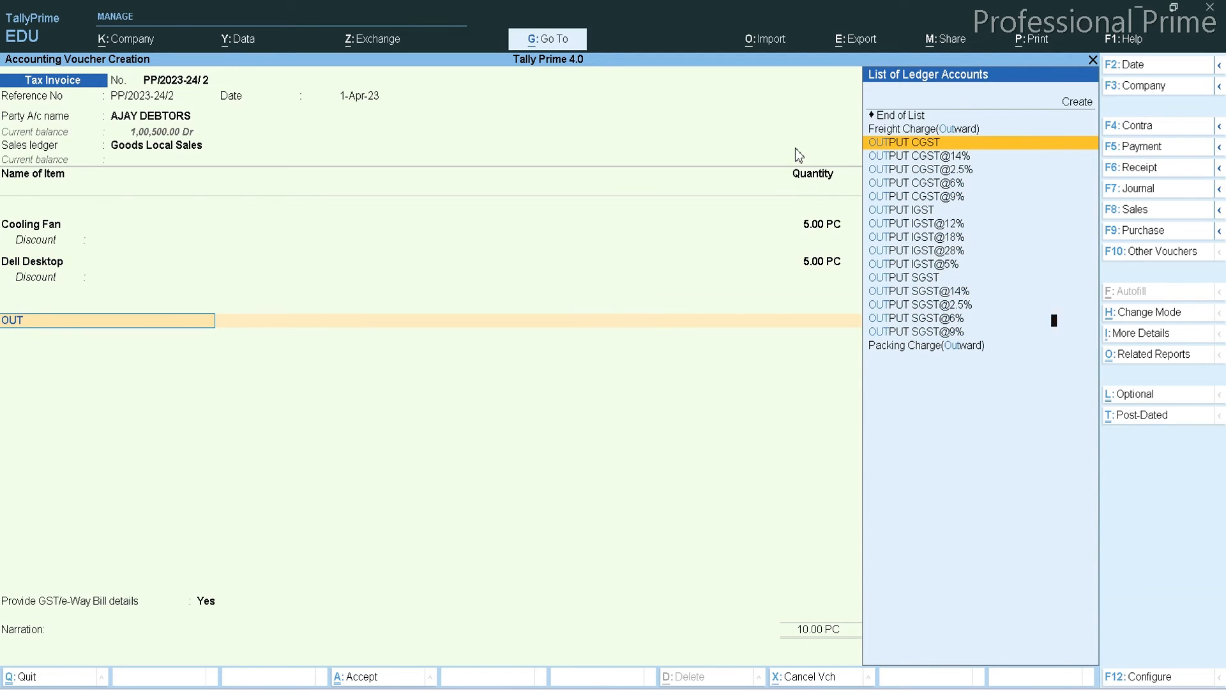
key("Return")
key("Return")
type("OUT")
key("Up")
key("Up")
key("Up")
key("Up")
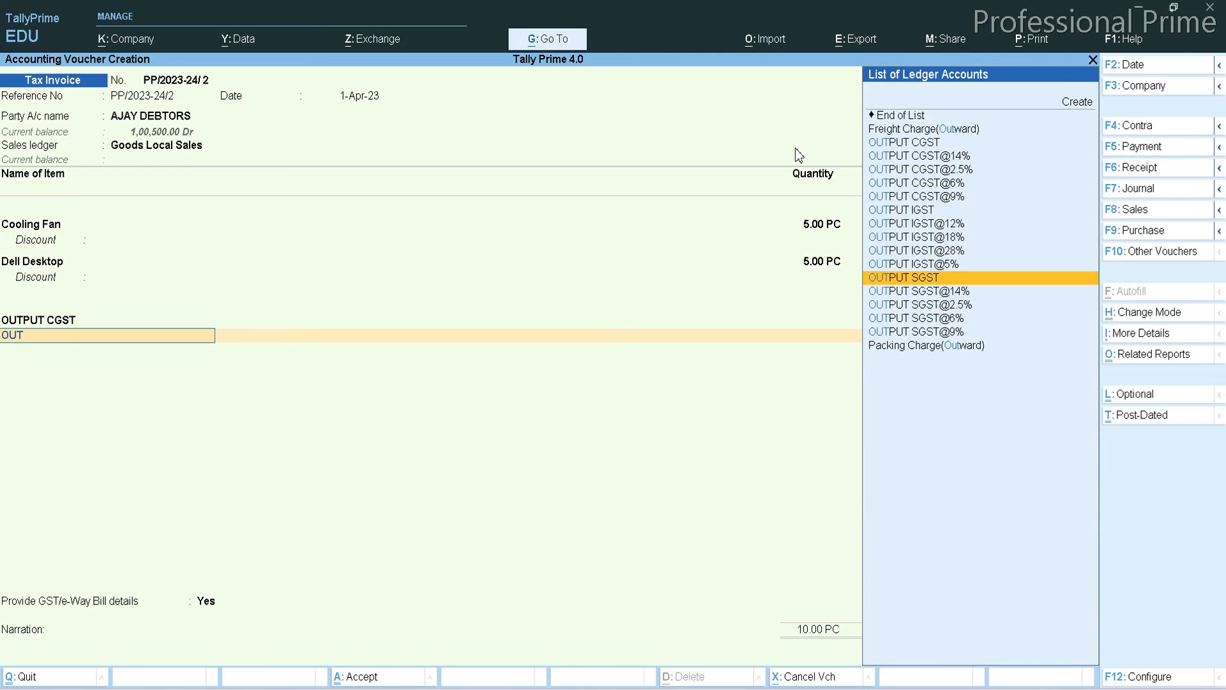
key("Return")
key("Return")
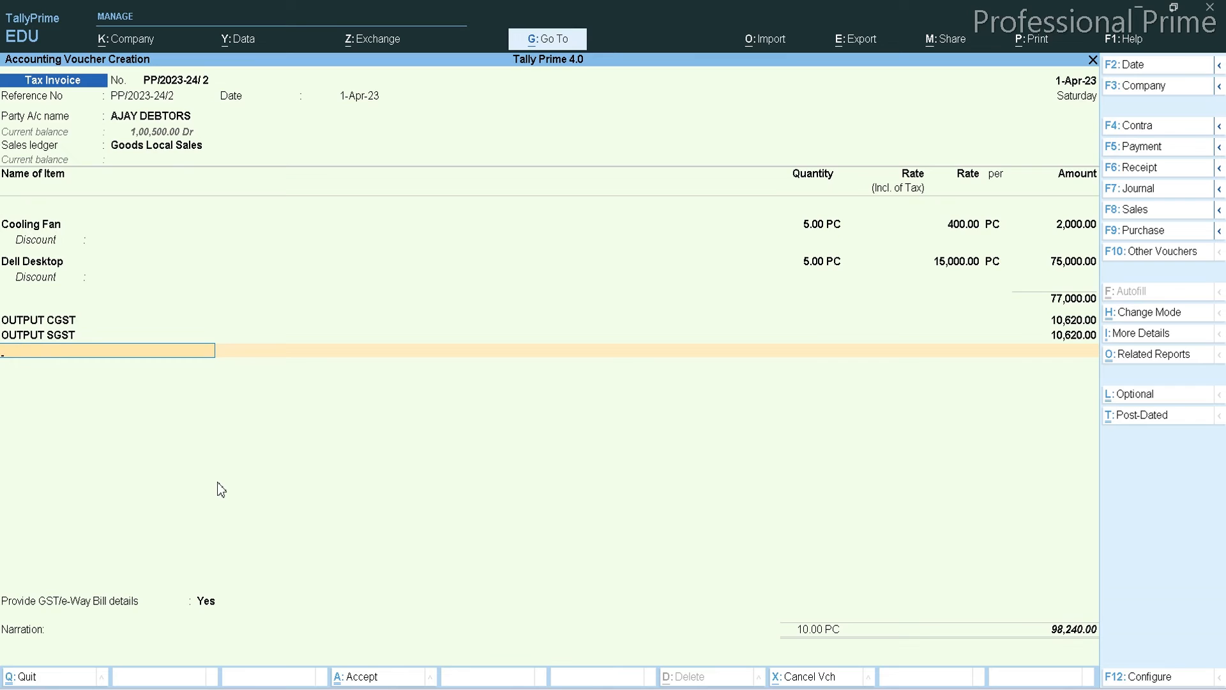
key("Return")
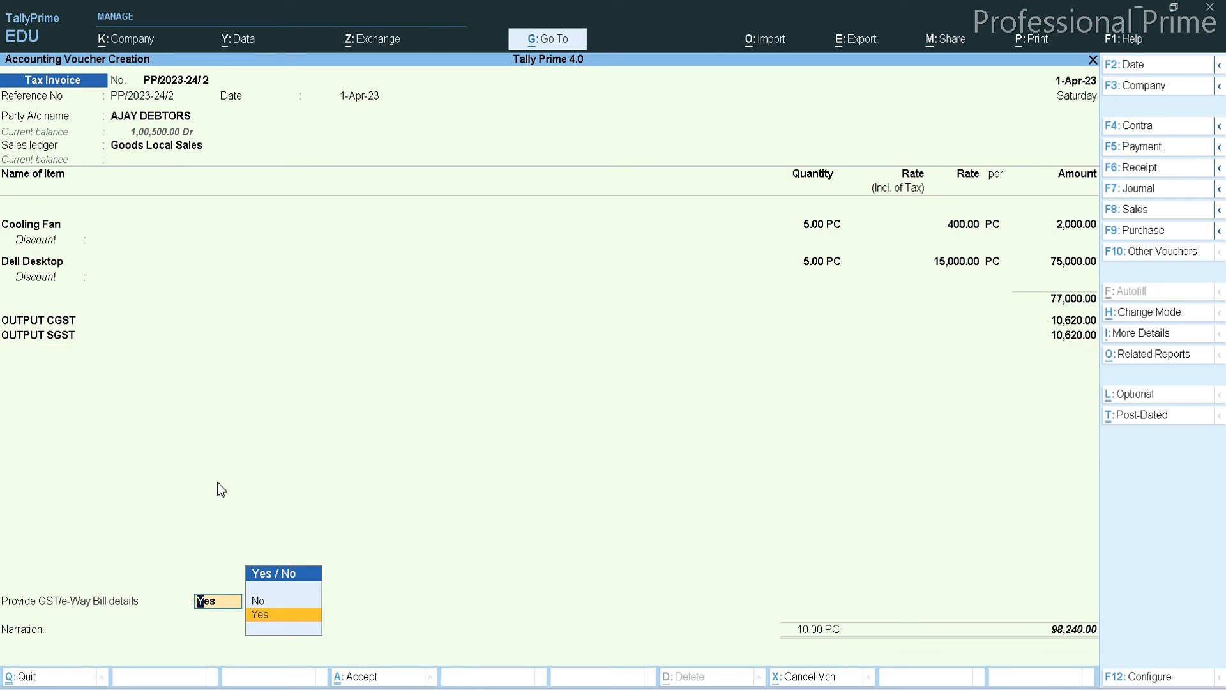
Step: Set Provide GST/e-Way Bill details to No and save the invoice, declining to send its details for e-Way Bill generation
key("Up")
key("Return")
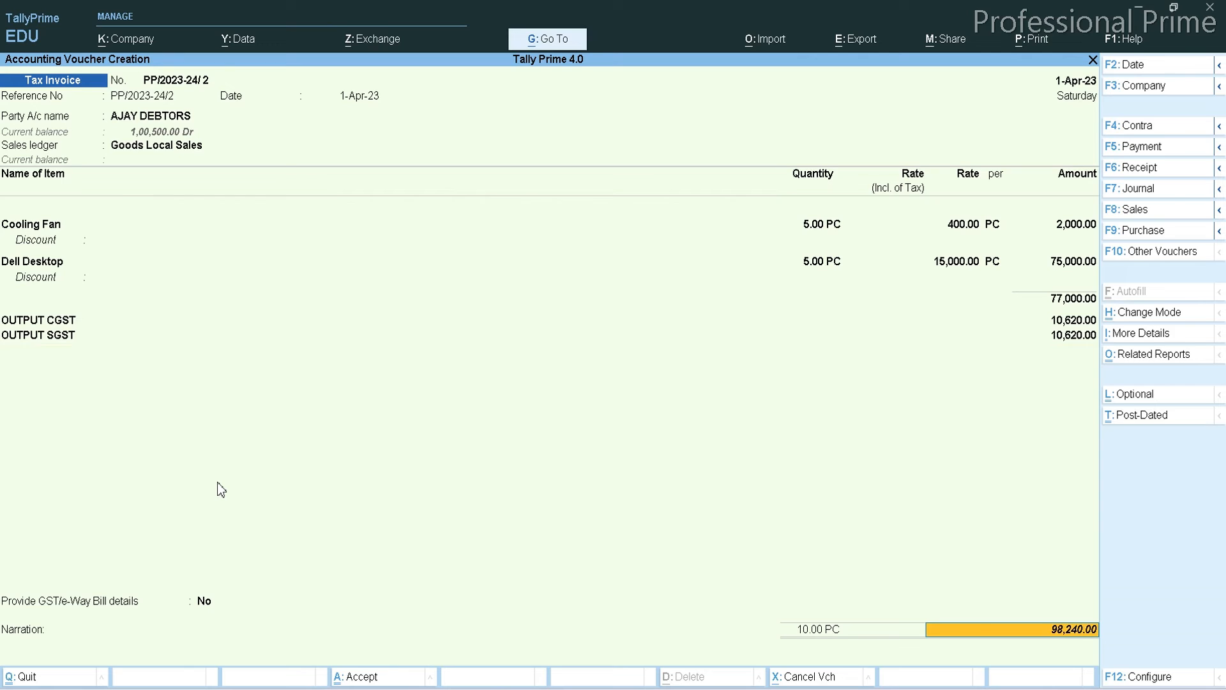
key("ctrl")
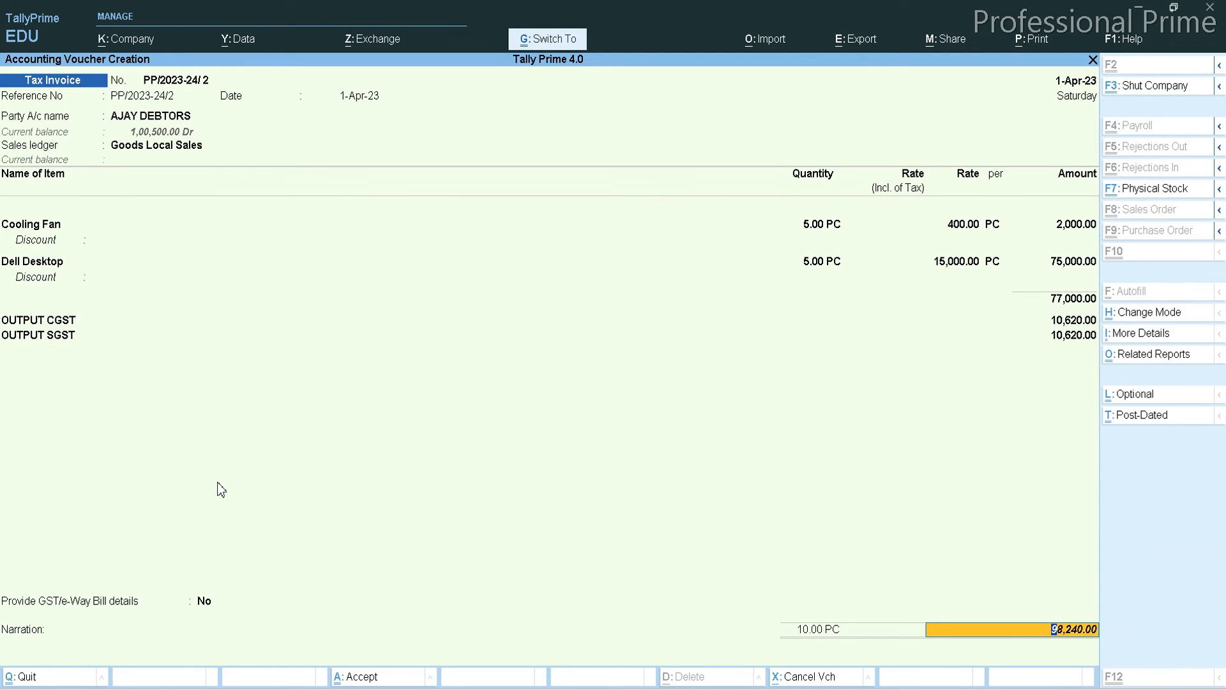
key("ctrl+a")
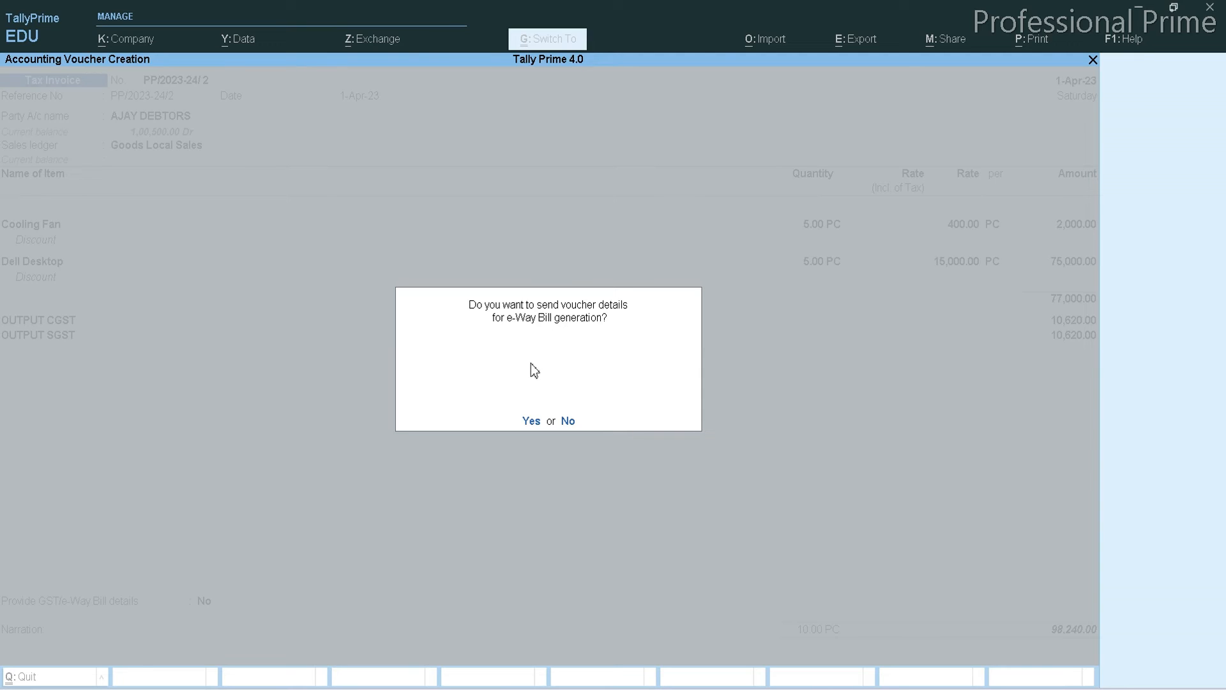
left_click(565, 421)
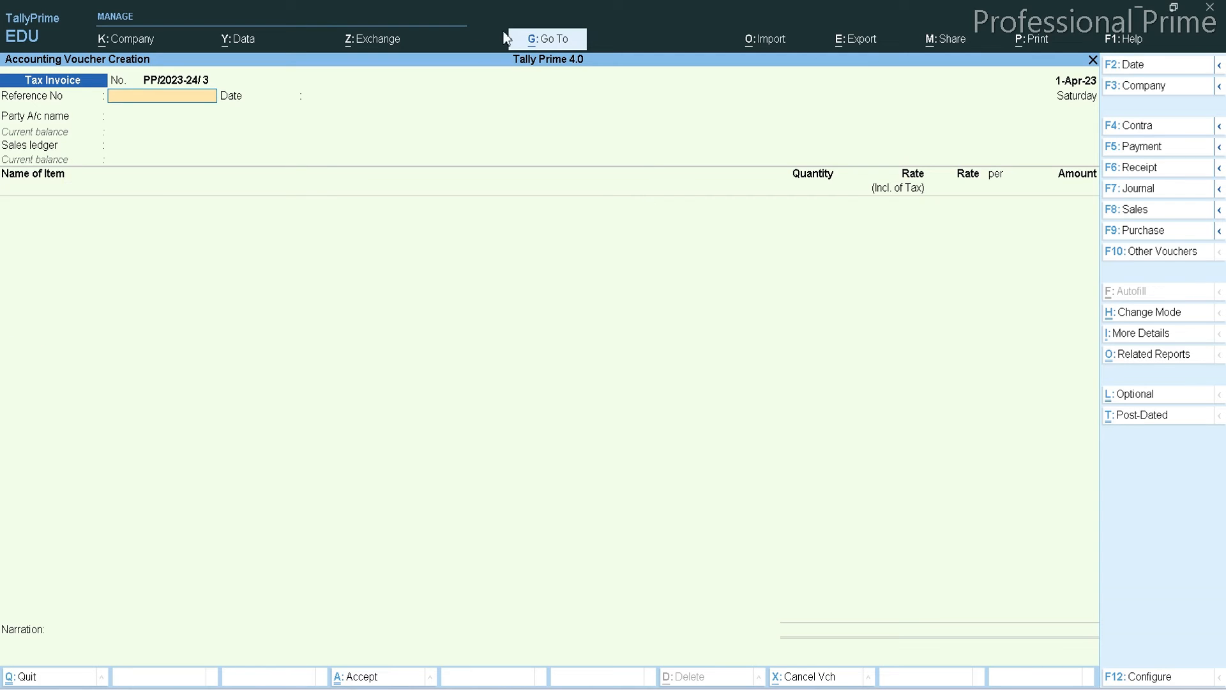
Step: Open the Tax Invoice voucher type master for alteration
left_click(547, 38)
key("Up")
key("Up")
key("Up")
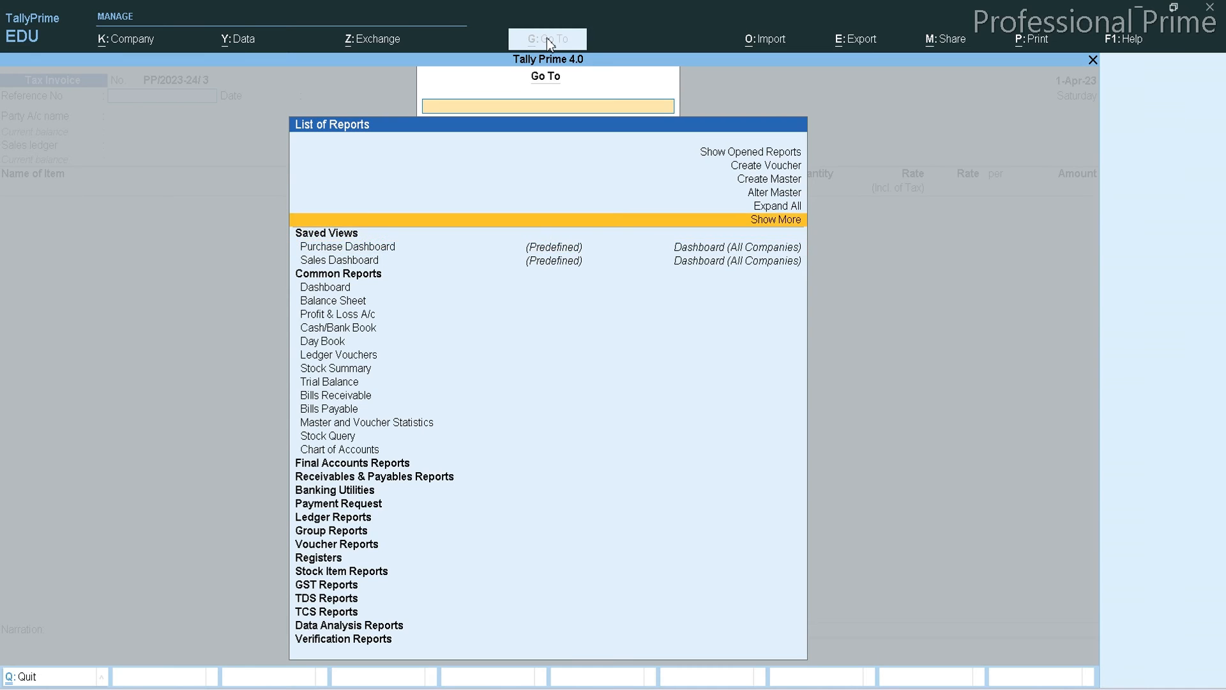
key("Return")
key("Down")
key("Down")
key("Down")
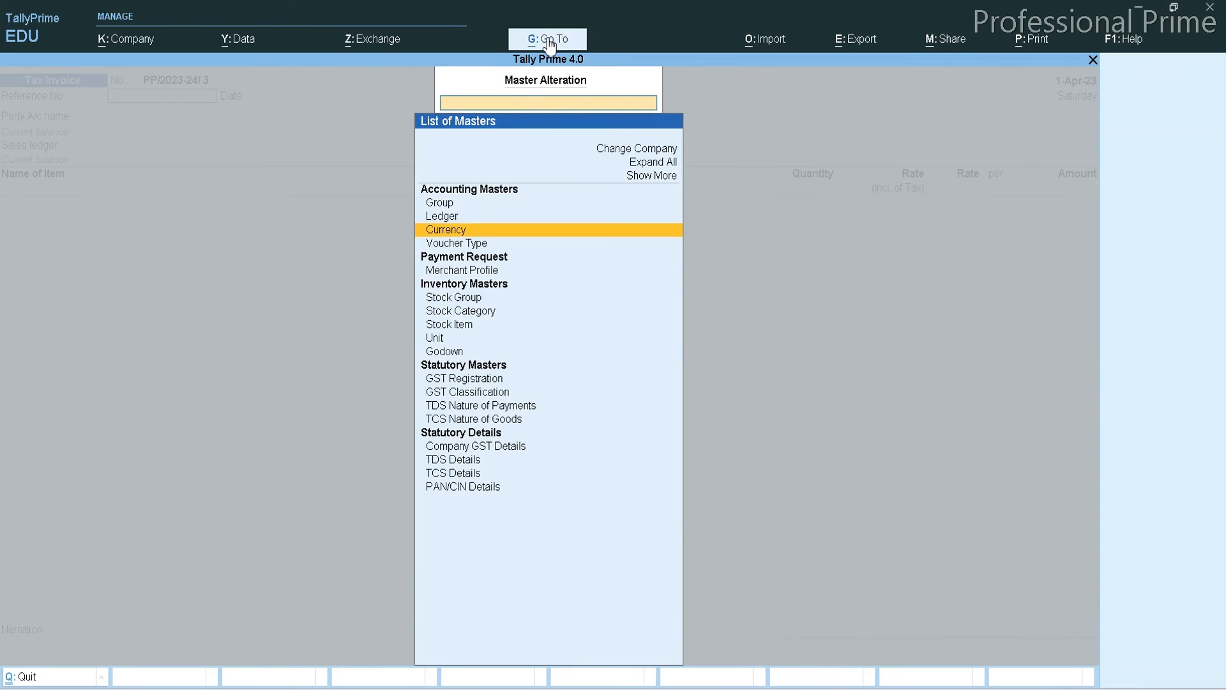
key("Return")
type("ta")
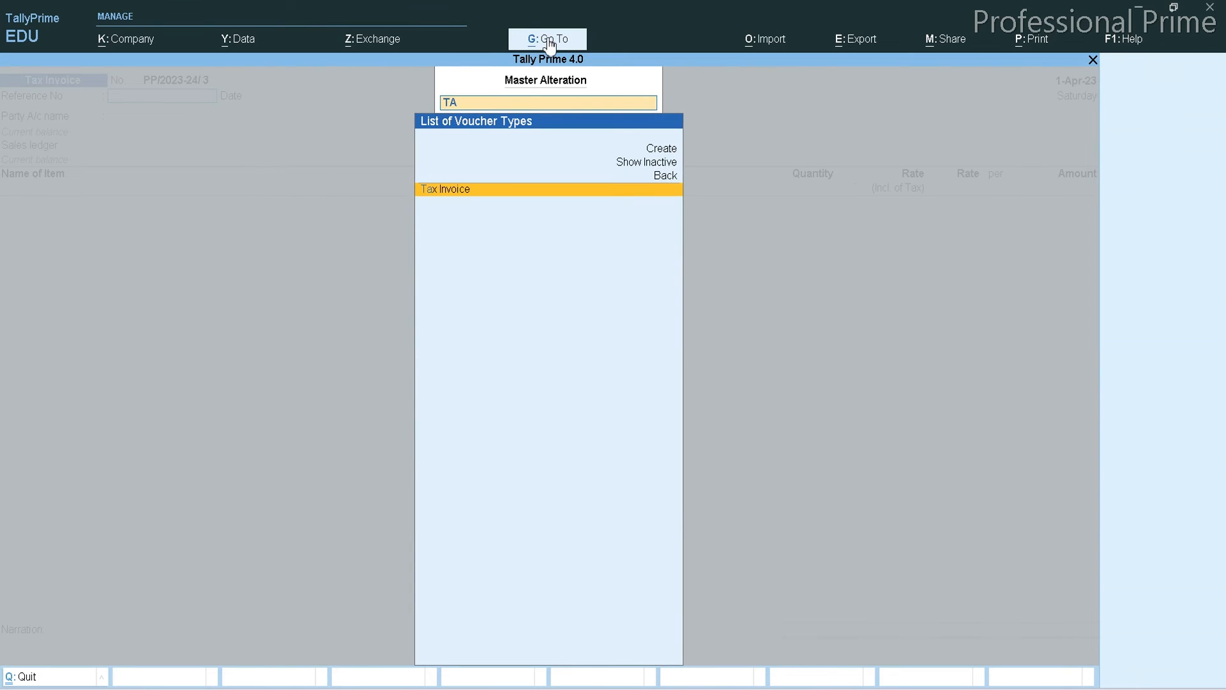
key("Return")
Step: Enable default accounting allocations for the Tax Invoice voucher type and open its default accounting entries
key("Return")
key("Return")
key("Return")
key("Return")
key("Return")
key("Return")
key("Return")
key("Return")
key("Return")
key("Return")
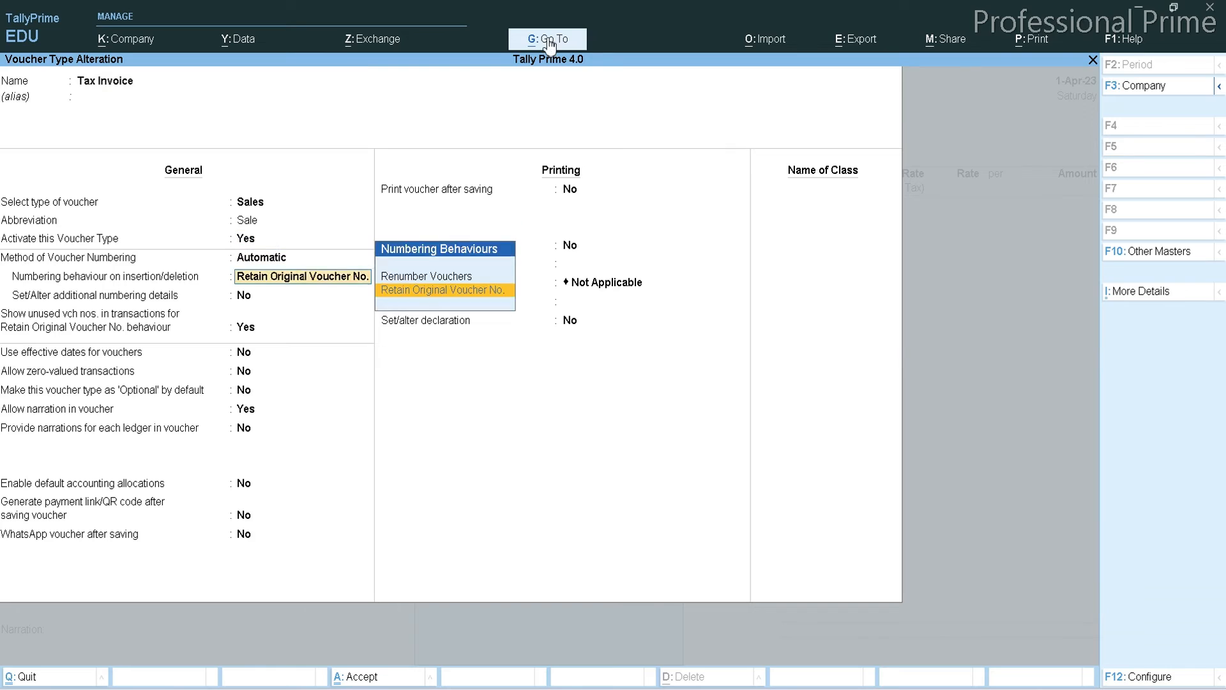
key("Return")
key("Return")
key("Return")
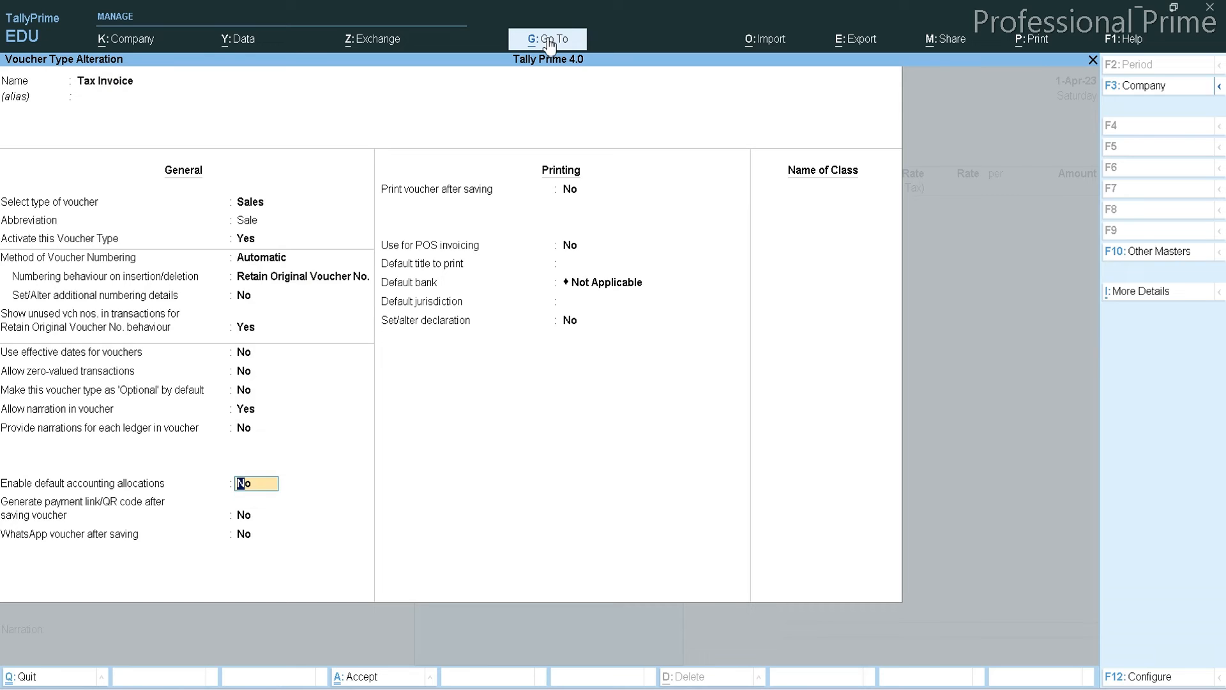
type("y")
key("Return")
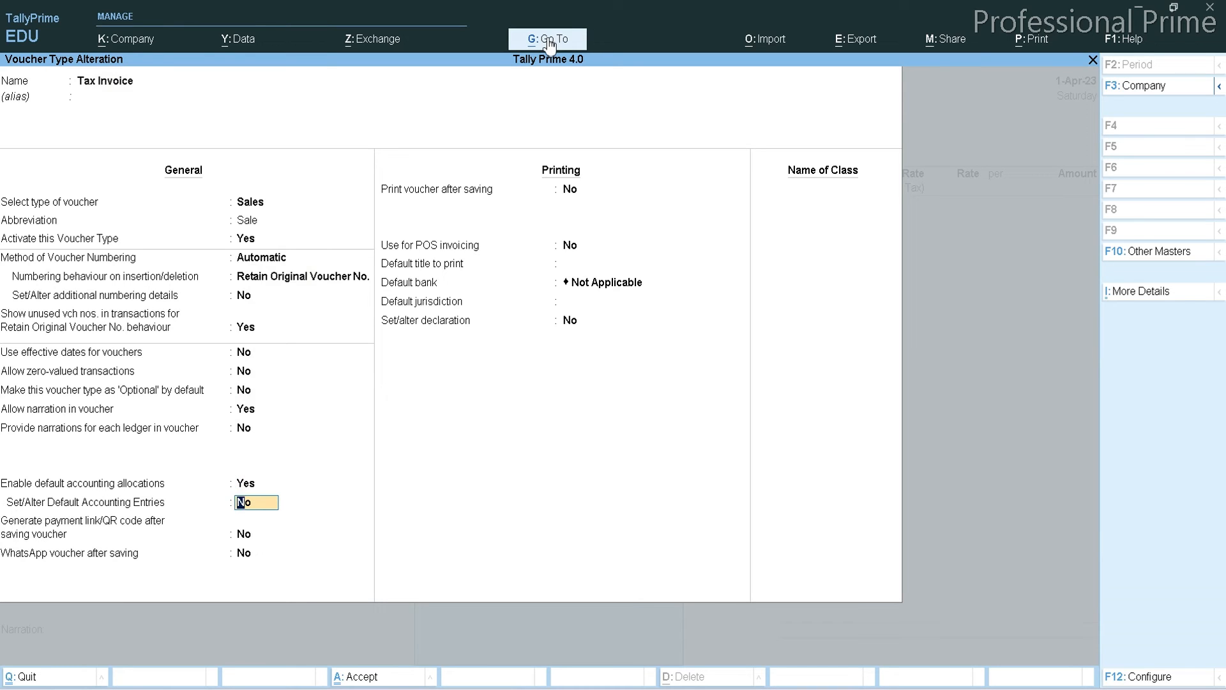
type("y")
key("Return")
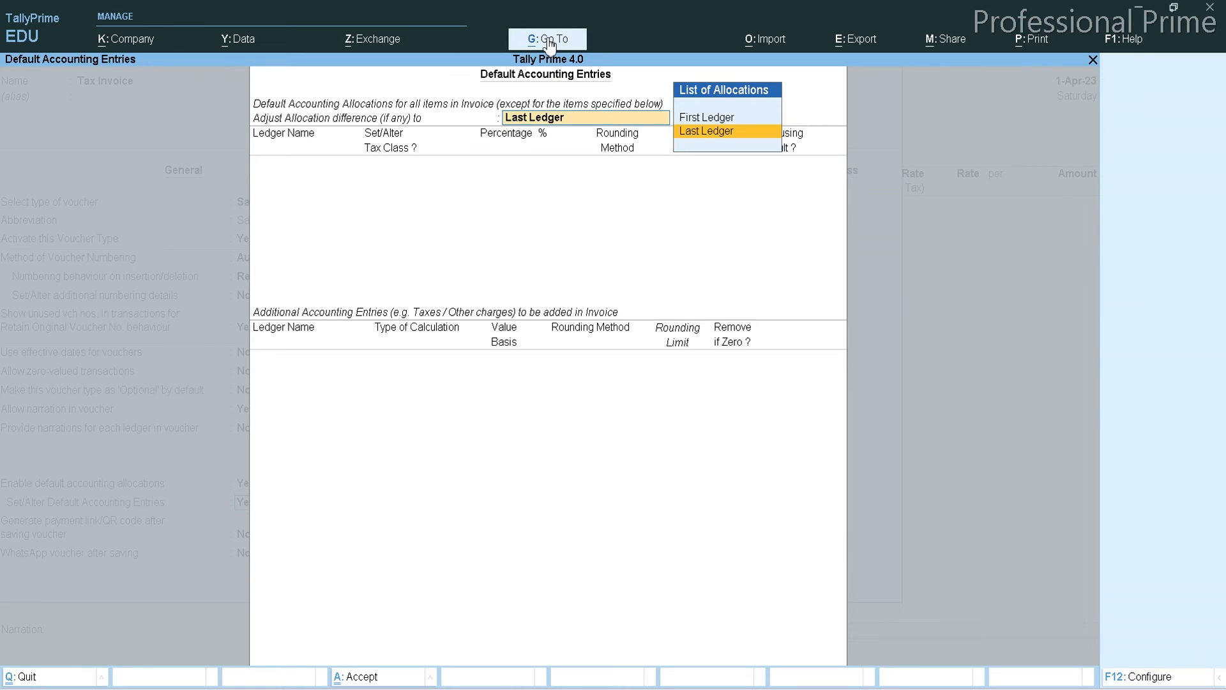
Step: Keep Last Ledger for the allocation difference and allocate 100 % of all invoice items to Goods Local Sales
key("Return")
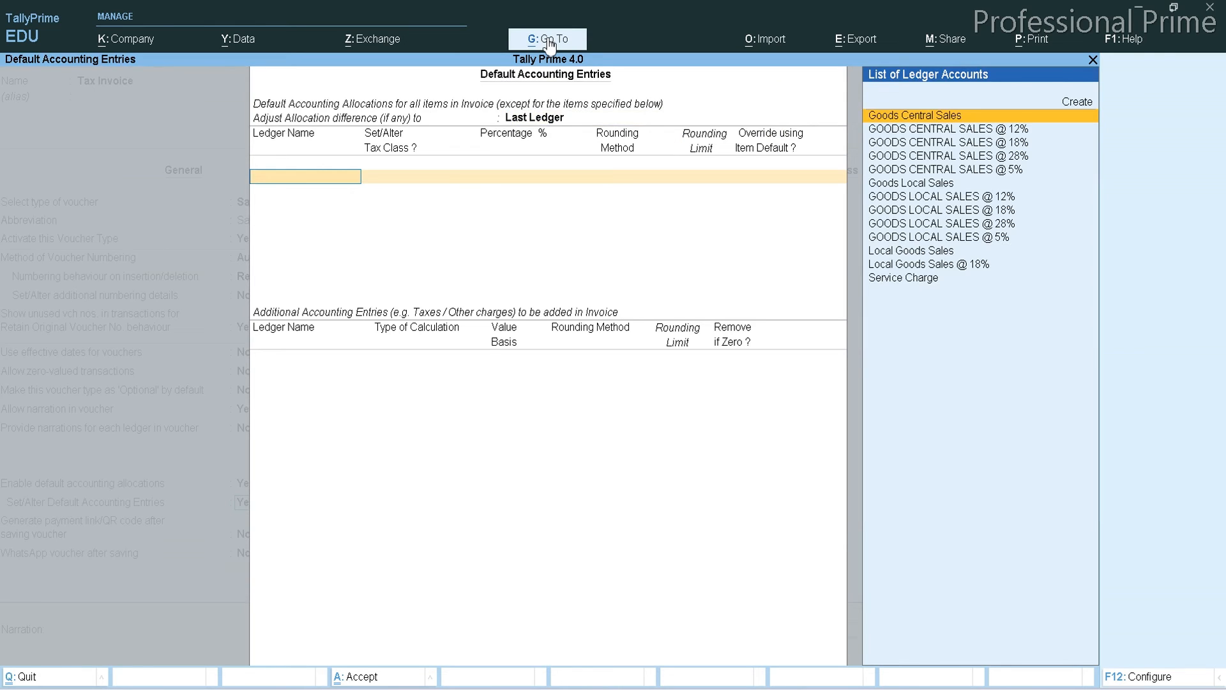
key("Down")
key("Down")
key("Down")
key("Down")
key("Down")
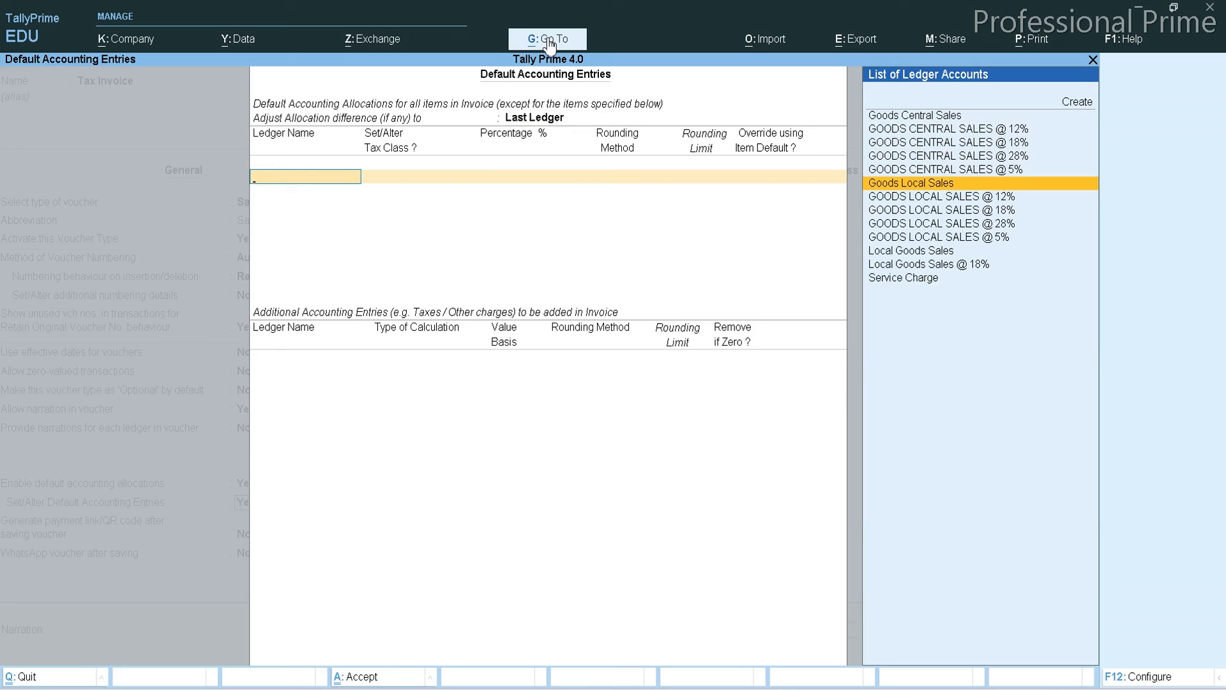
key("Return")
key("Return")
key("Return")
key("Return")
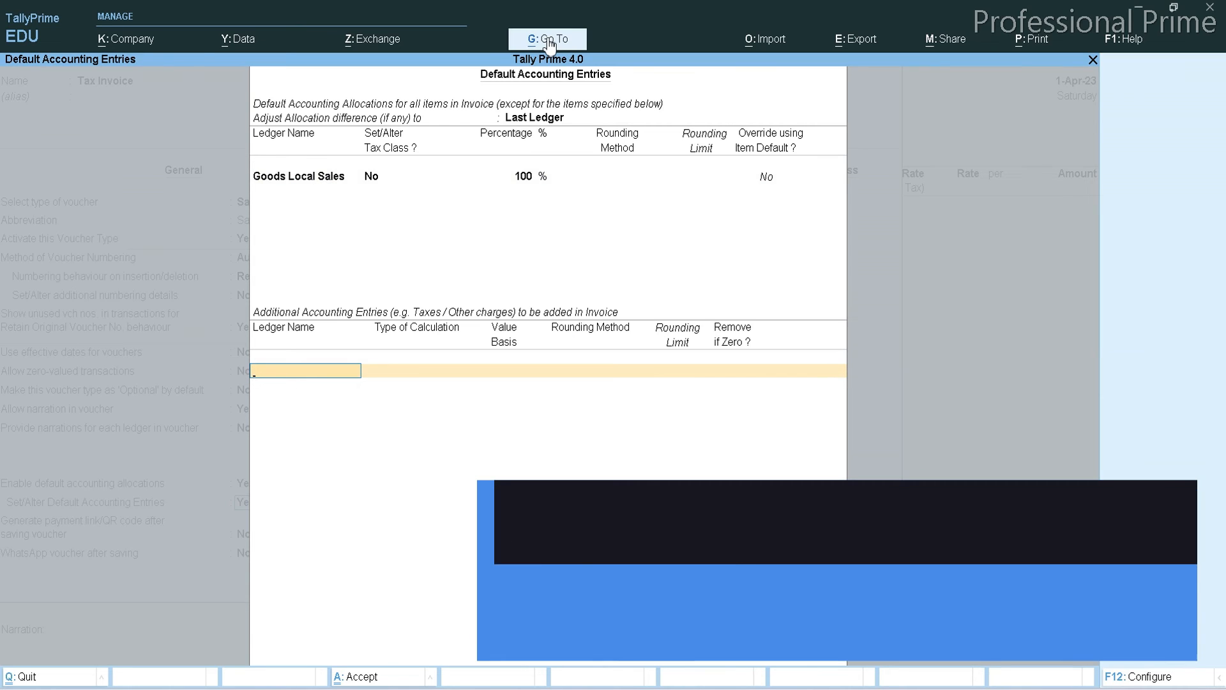
Step: Add OUTPUT CGST and OUTPUT SGST as additional accounting entries, keeping Remove if Zero at Yes for both
type("OUT")
key("Return")
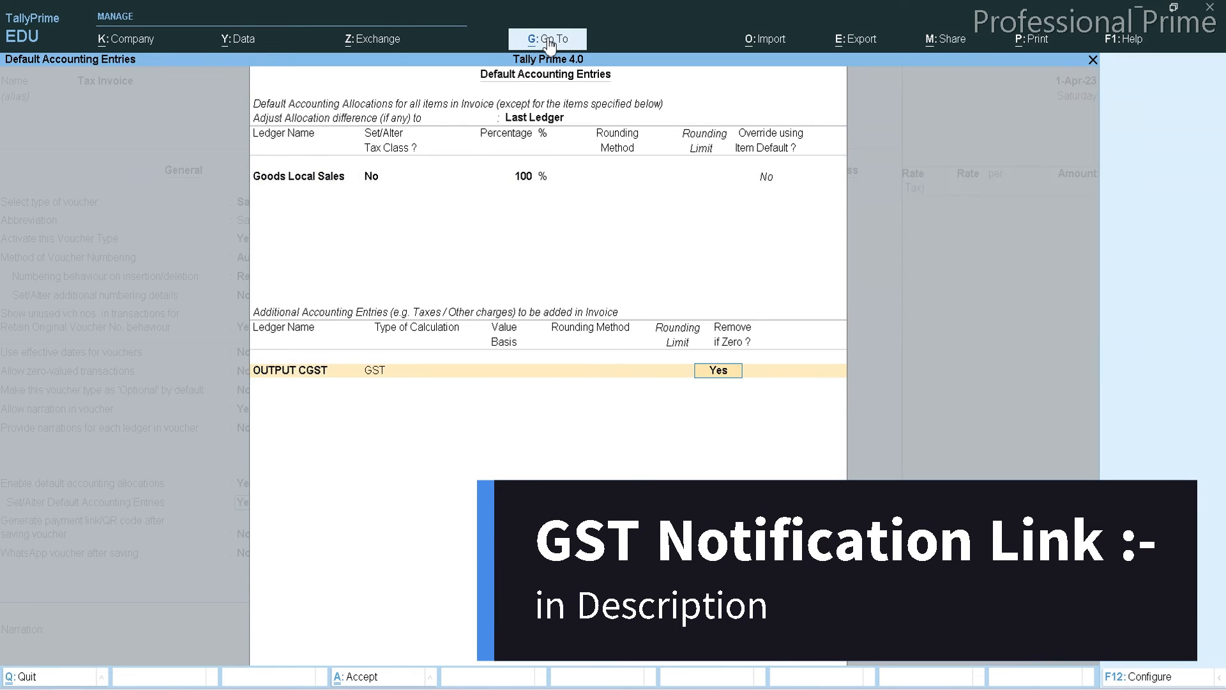
key("Return")
type("OUT")
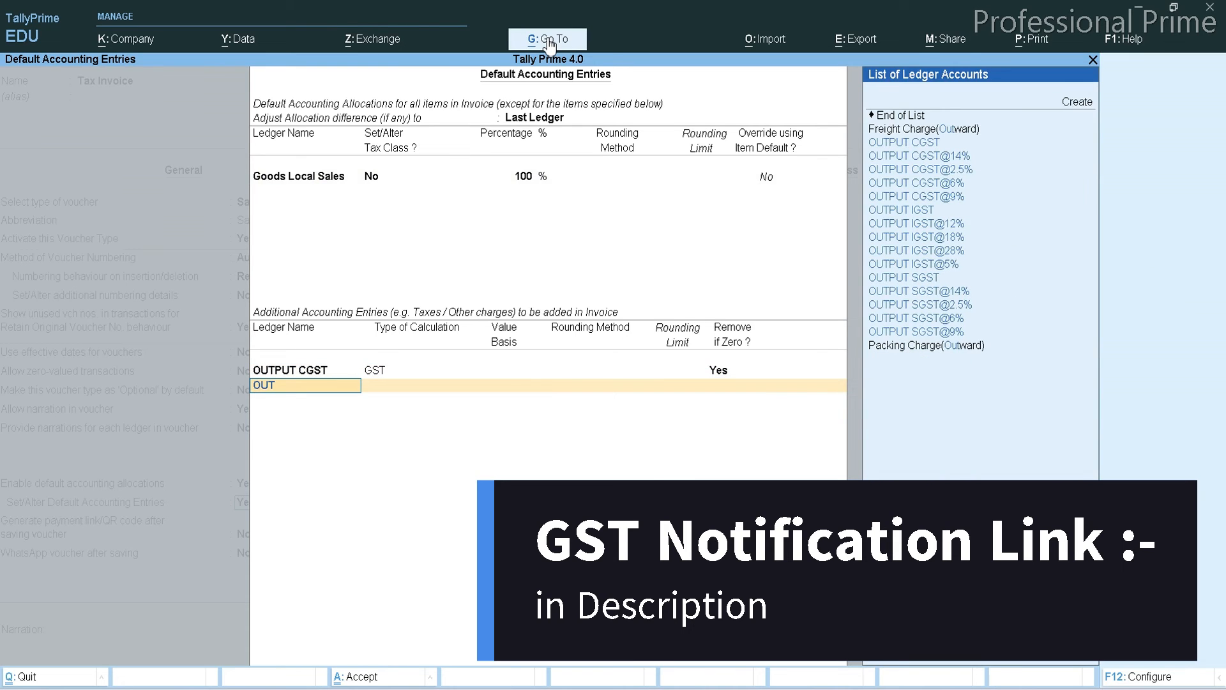
key("Up")
key("Up")
key("Up")
key("Up")
key("Return")
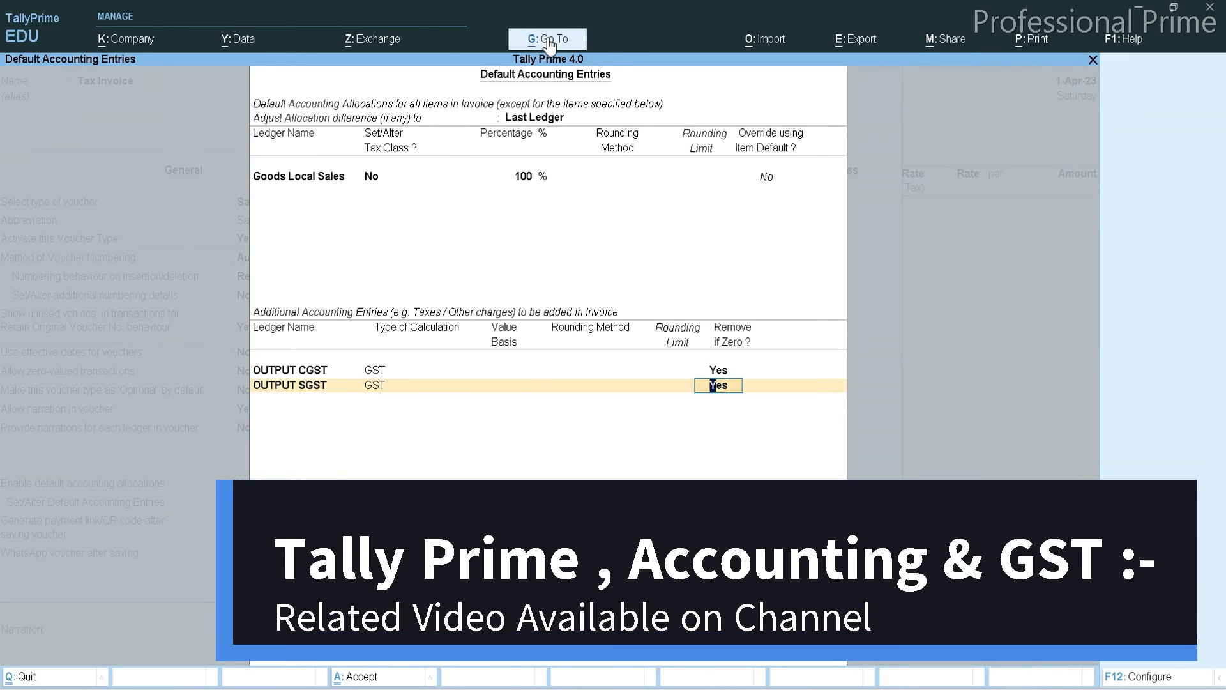
key("Return")
Step: Add Round Off as a third additional accounting entry, calculated As Total Amount Rounding
type("ROU")
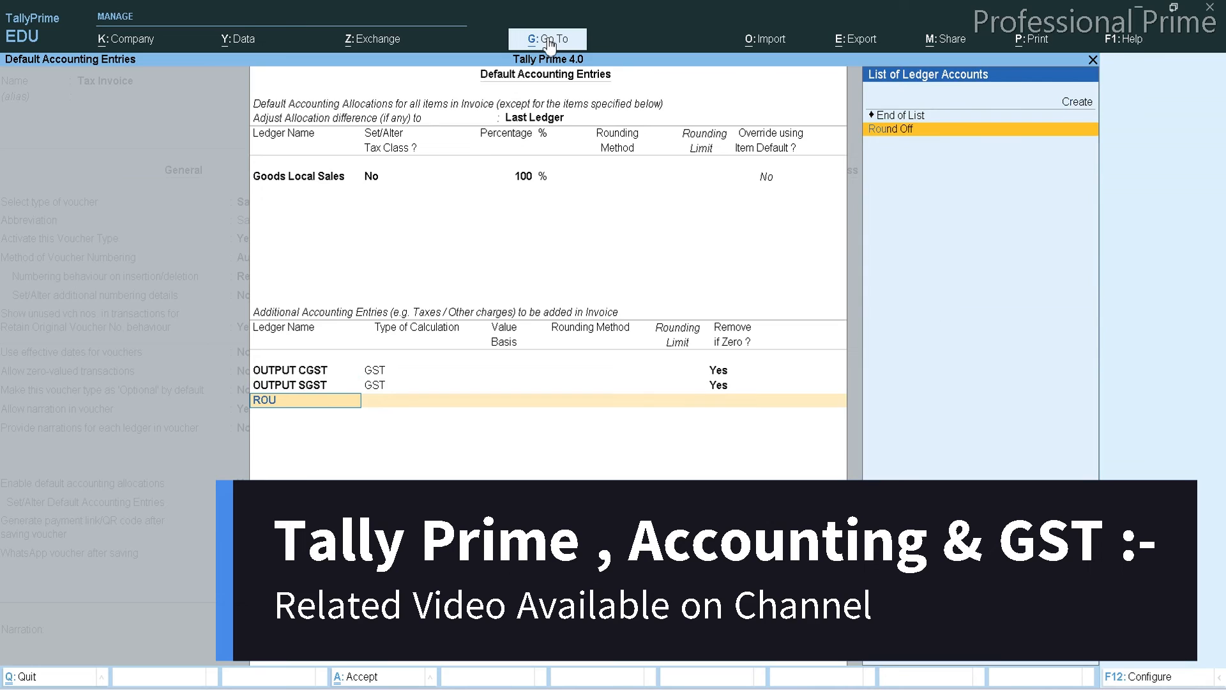
key("Return")
key("Down")
key("Down")
key("Down")
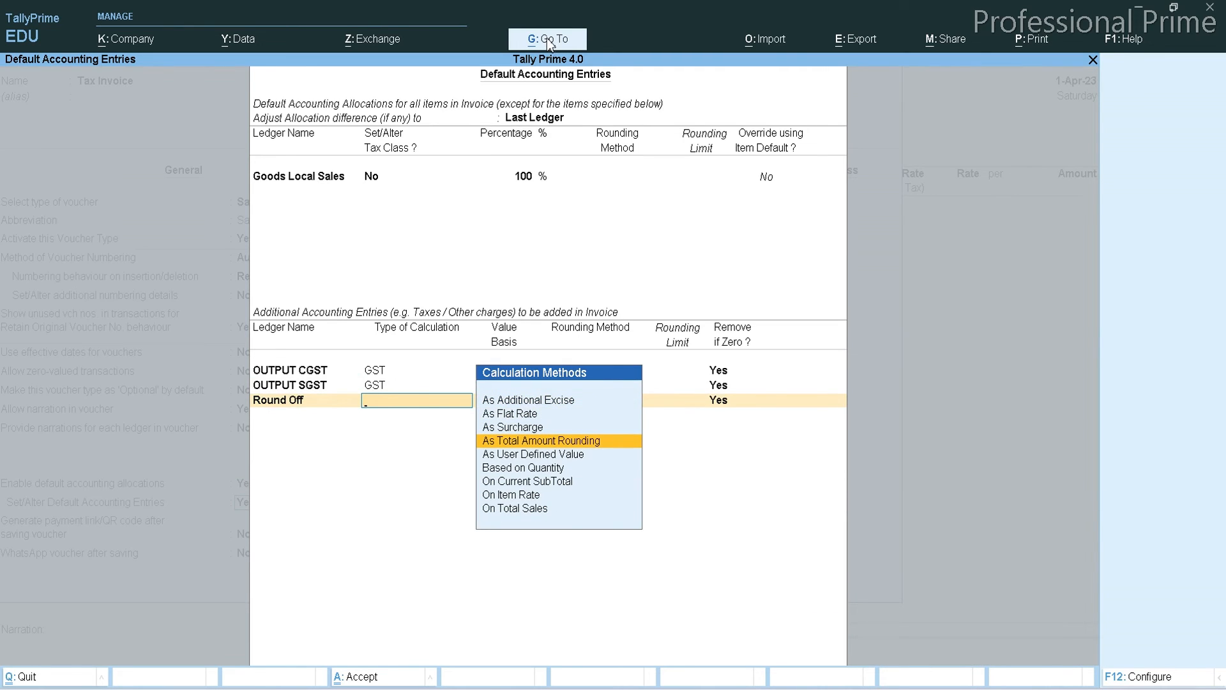
key("Return")
Step: Set the Round Off entry to Normal Rounding with a rounding limit of 1, and accept the default accounting entries
key("Down")
key("Down")
key("Return")
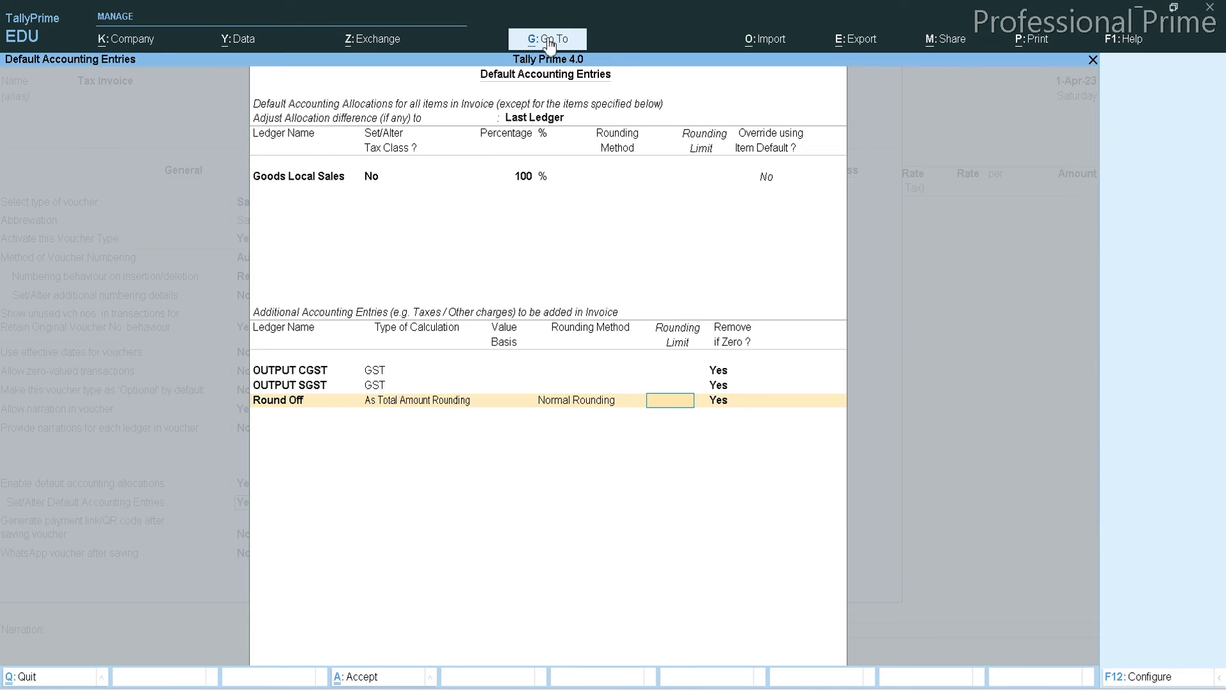
type("1")
key("Return")
key("Return")
key("Return")
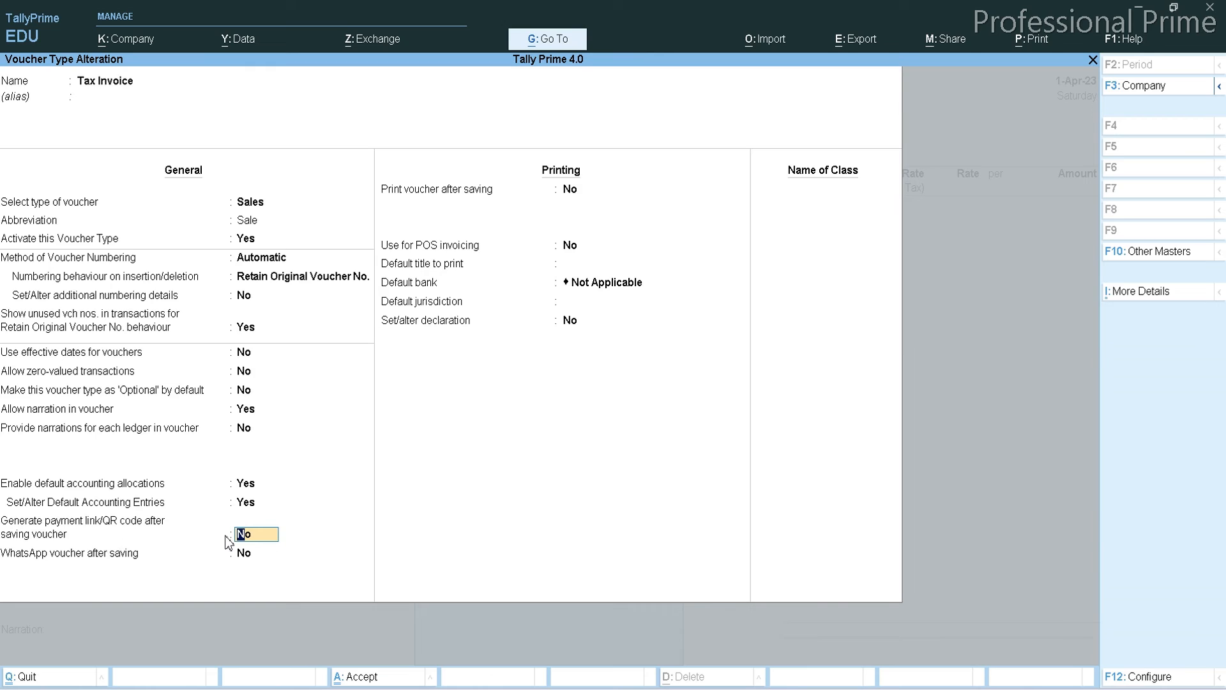
Step: Enable payment link/QR code generation after saving, keep WhatsApp after saving at No, and save the Tax Invoice voucher type
type("Y")
key("Return")
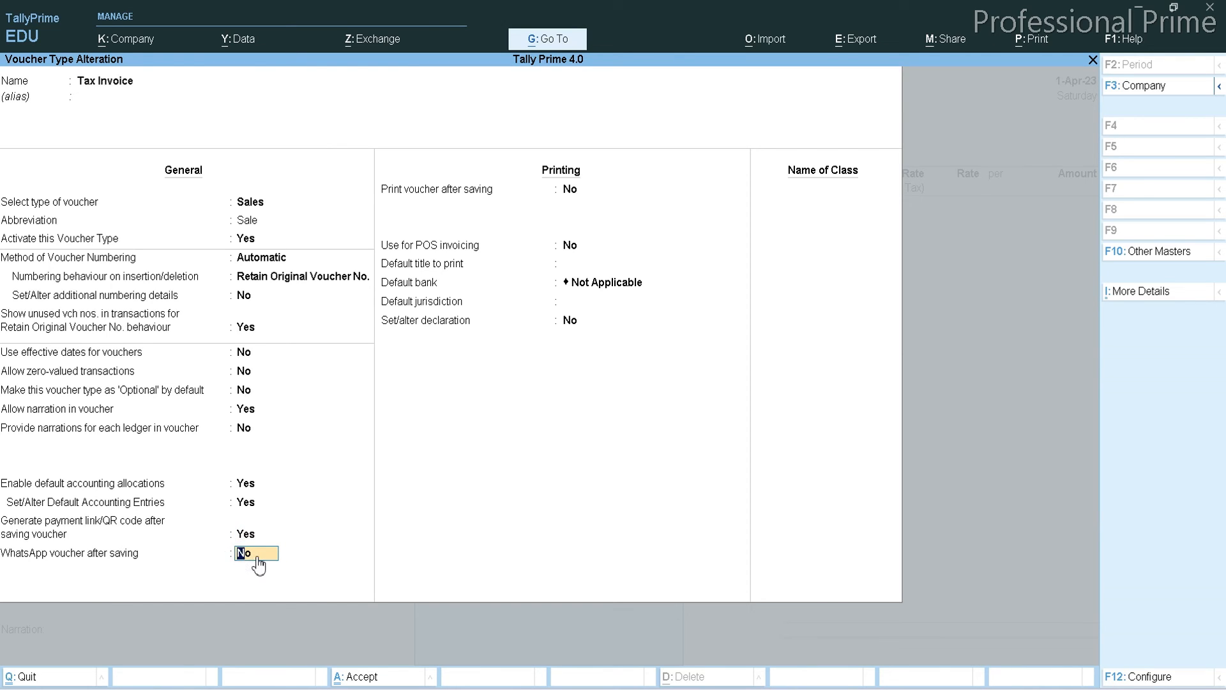
key("Return")
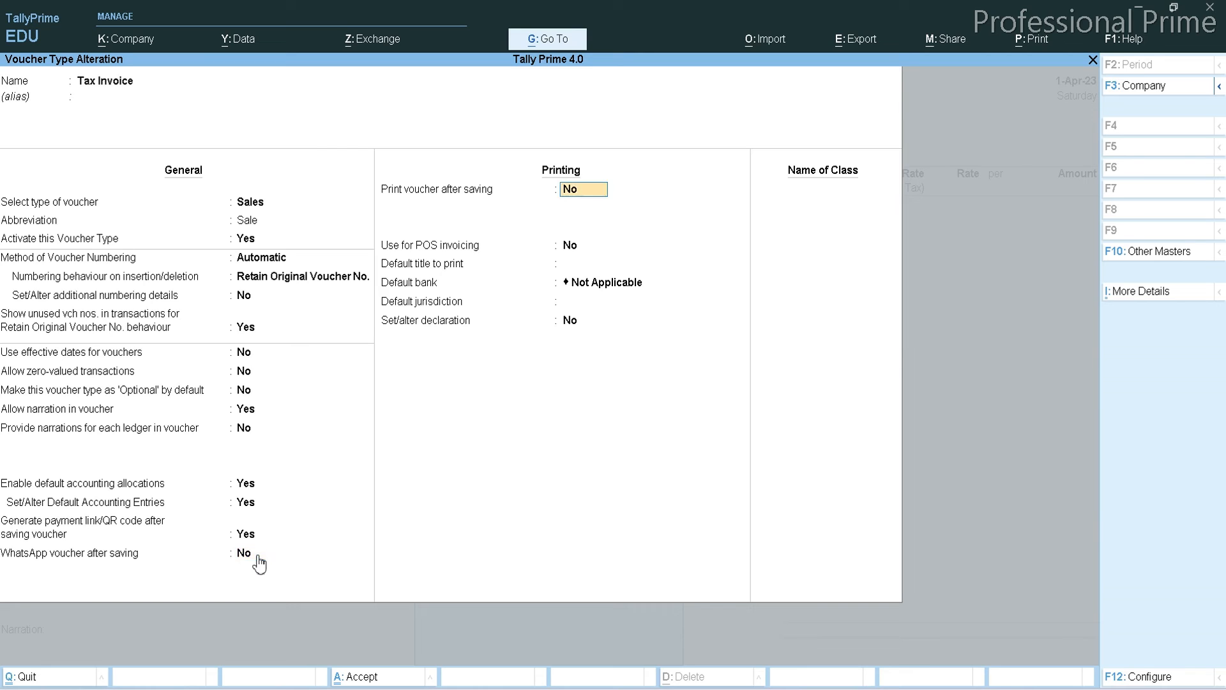
key("ctrl+a")
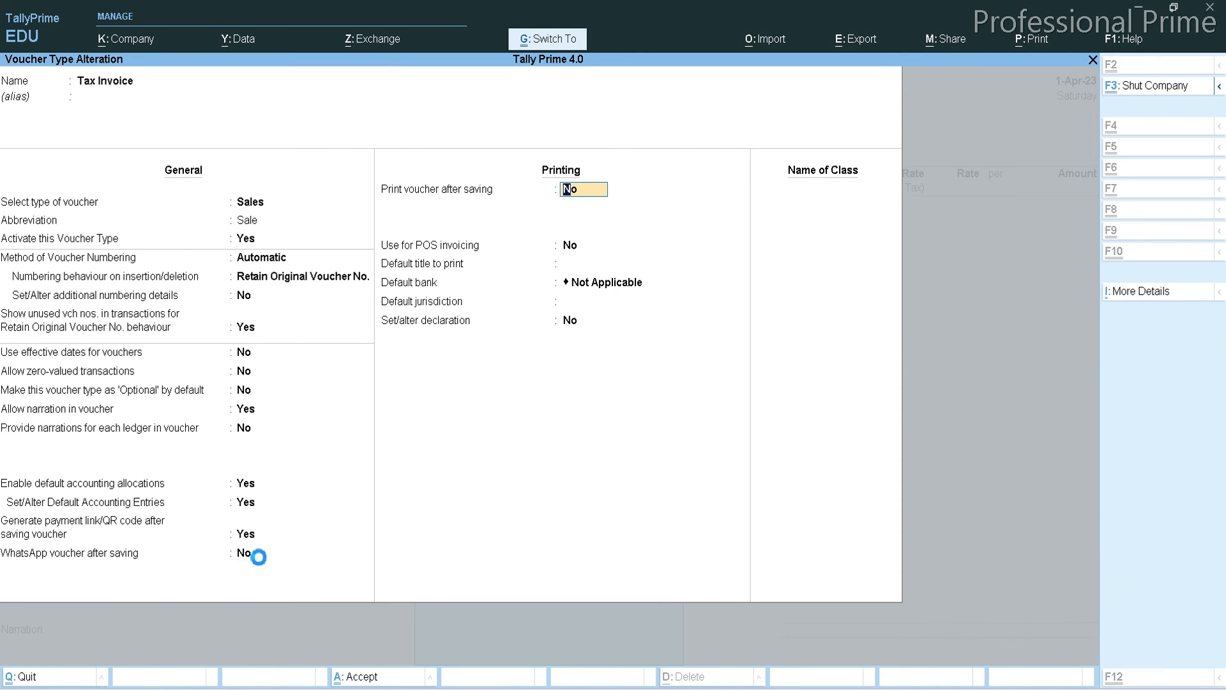
Step: Leave the master alteration, discard the blank voucher and open a fresh Tax Invoice voucher
key("Escape")
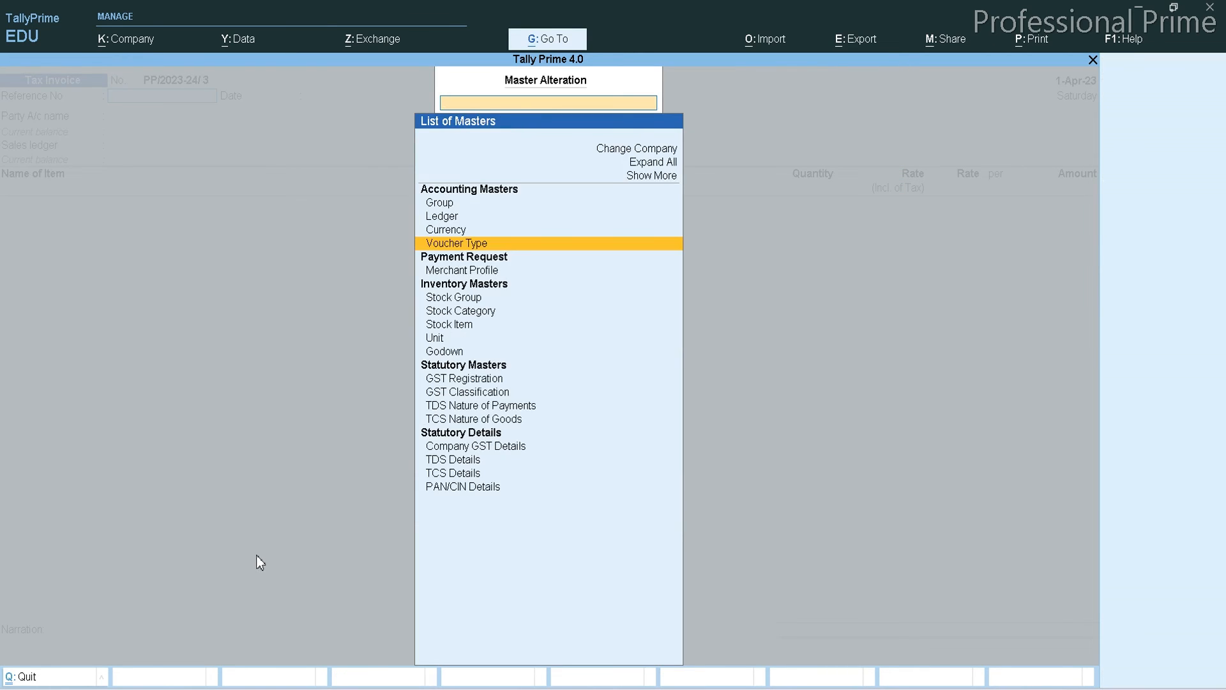
key("Escape")
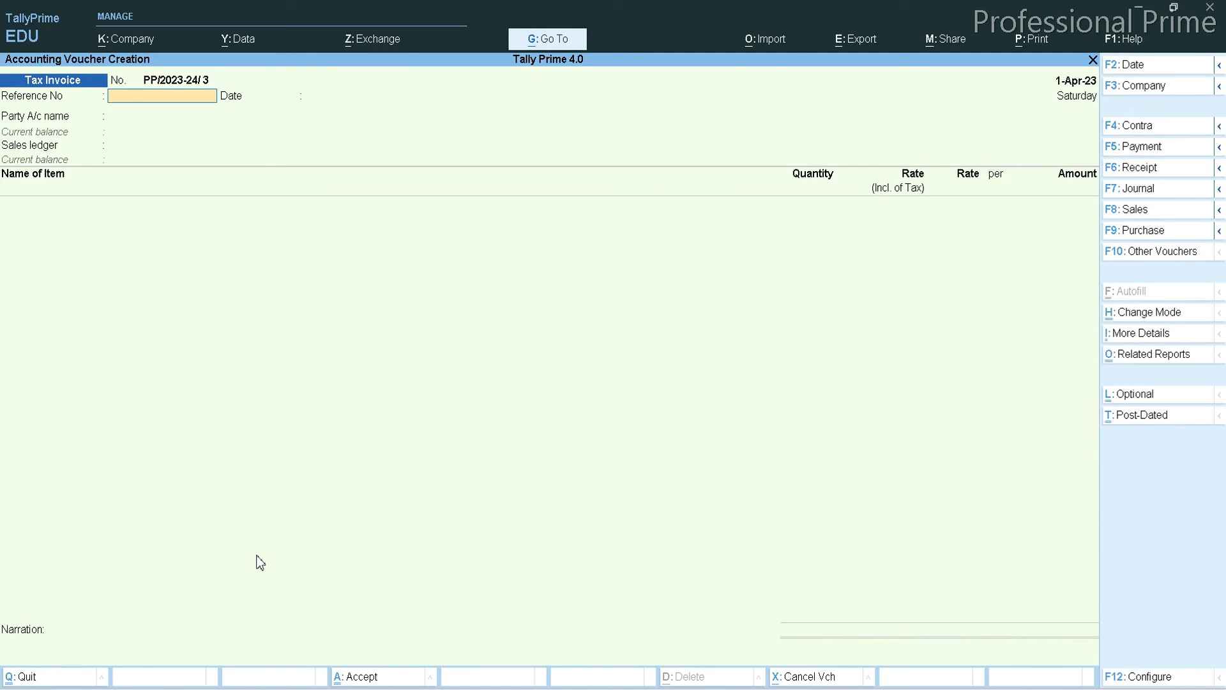
key("Escape")
key("y")
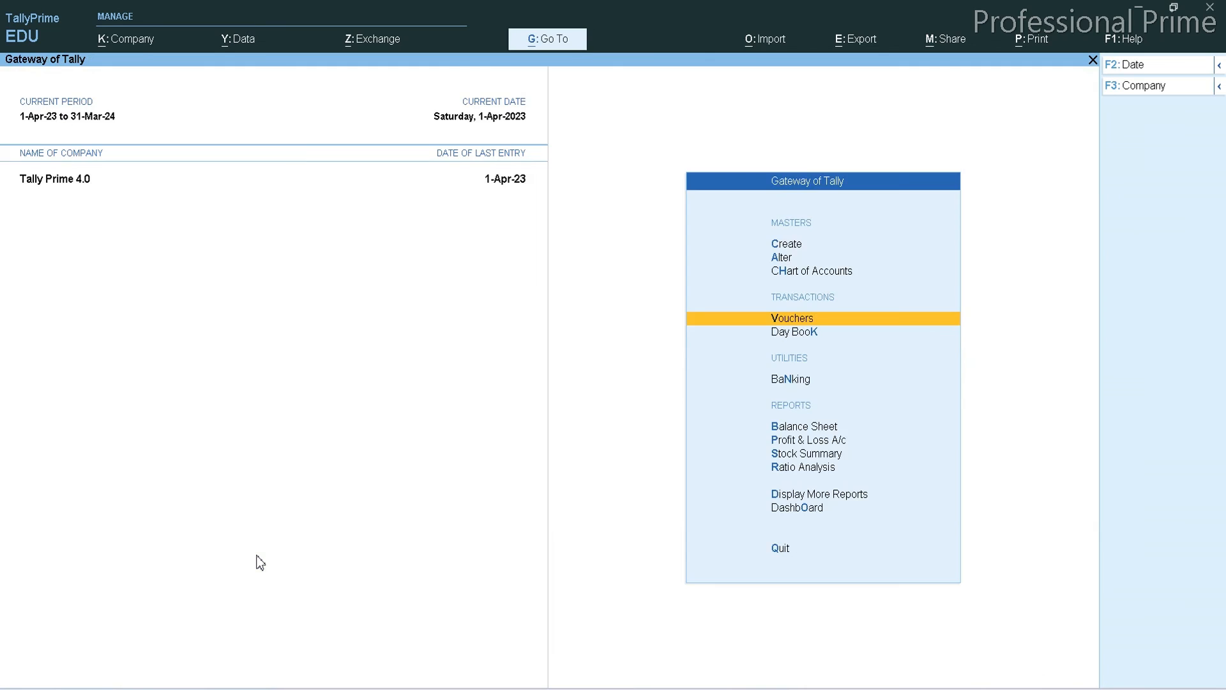
key("Return")
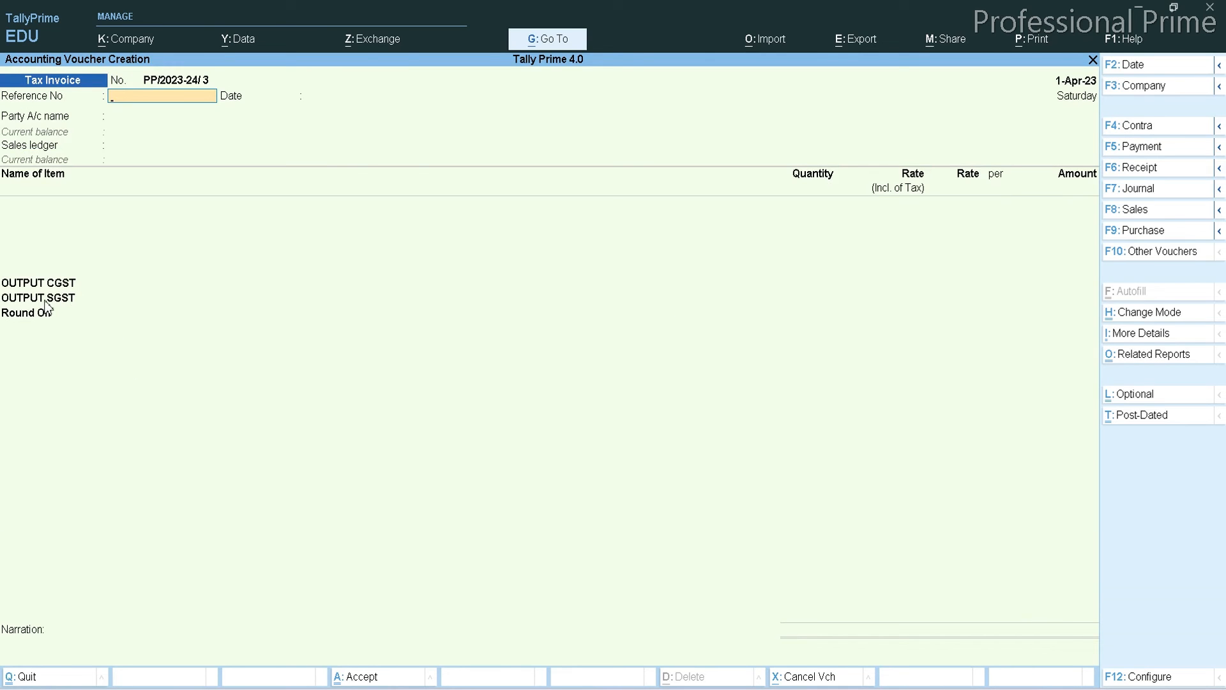
Step: Enter PP/2023-24/3 as the invoice's reference number, keep its date, and choose the customer's debtor ledger as the party
type("PP")
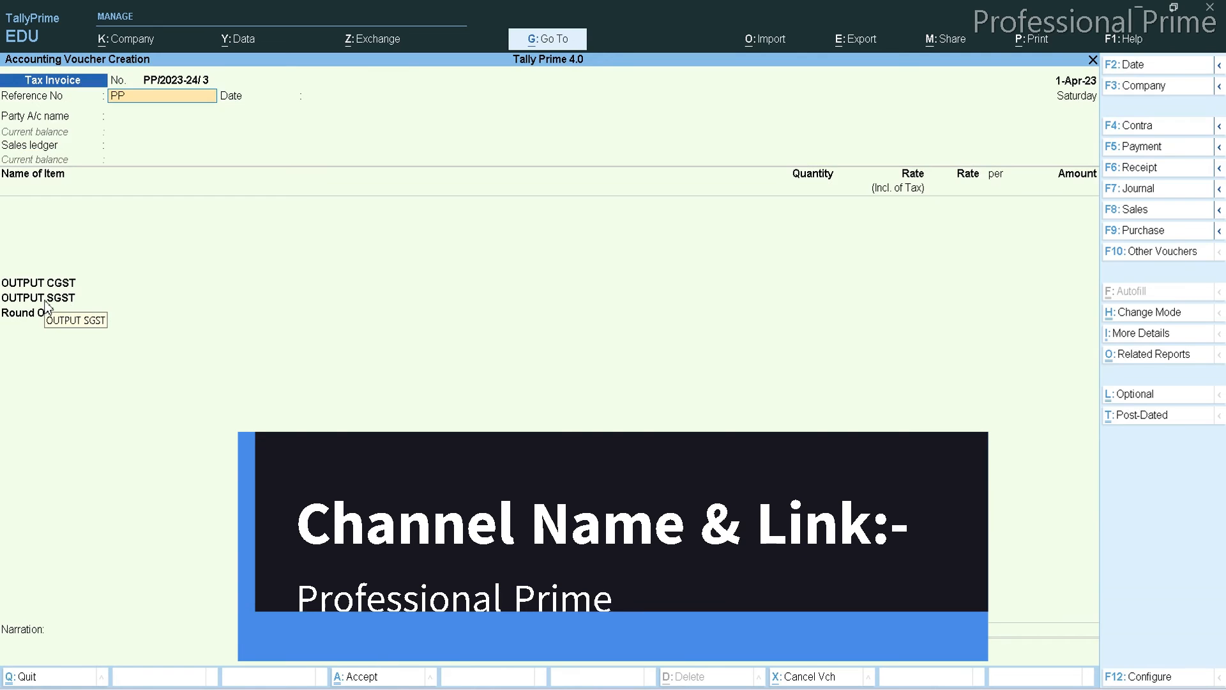
type("/20")
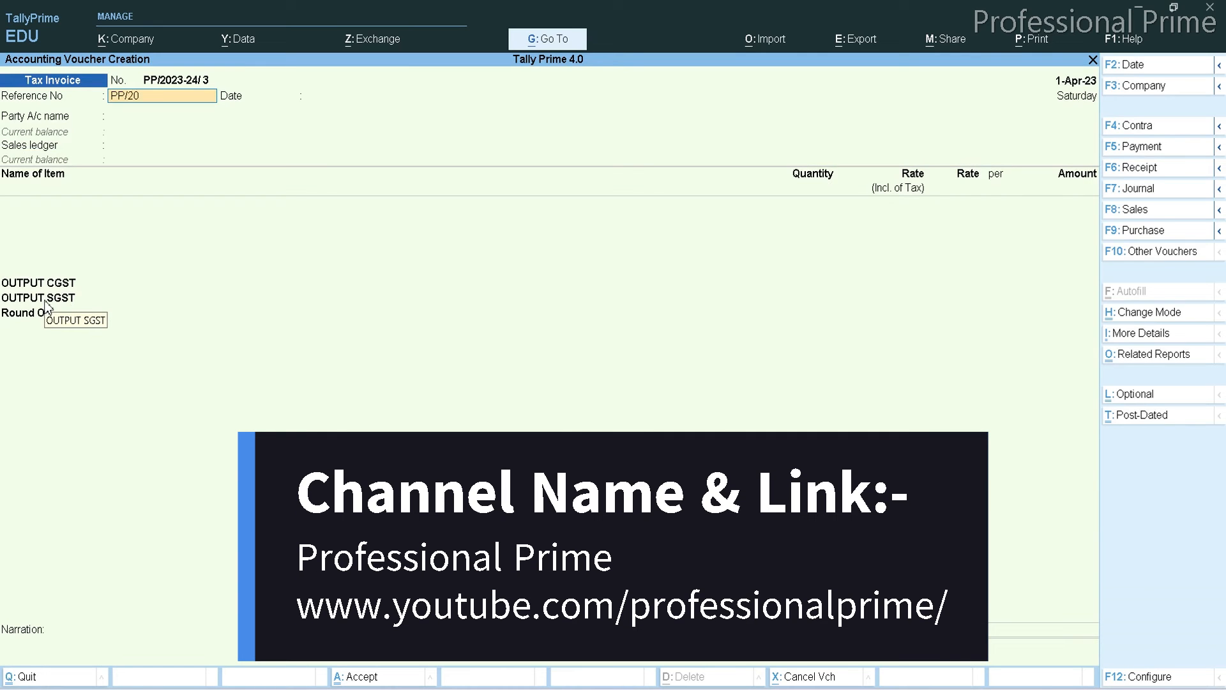
type("23-24/3")
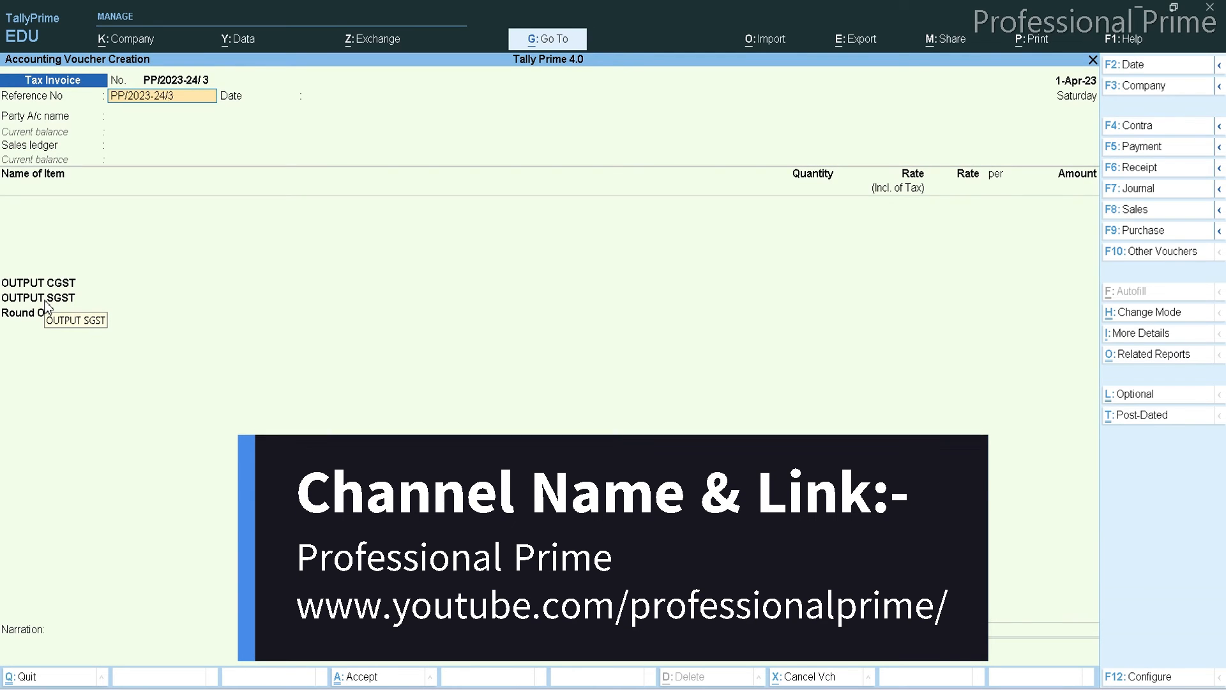
key("Return")
key("Return")
key("Down")
key("Down")
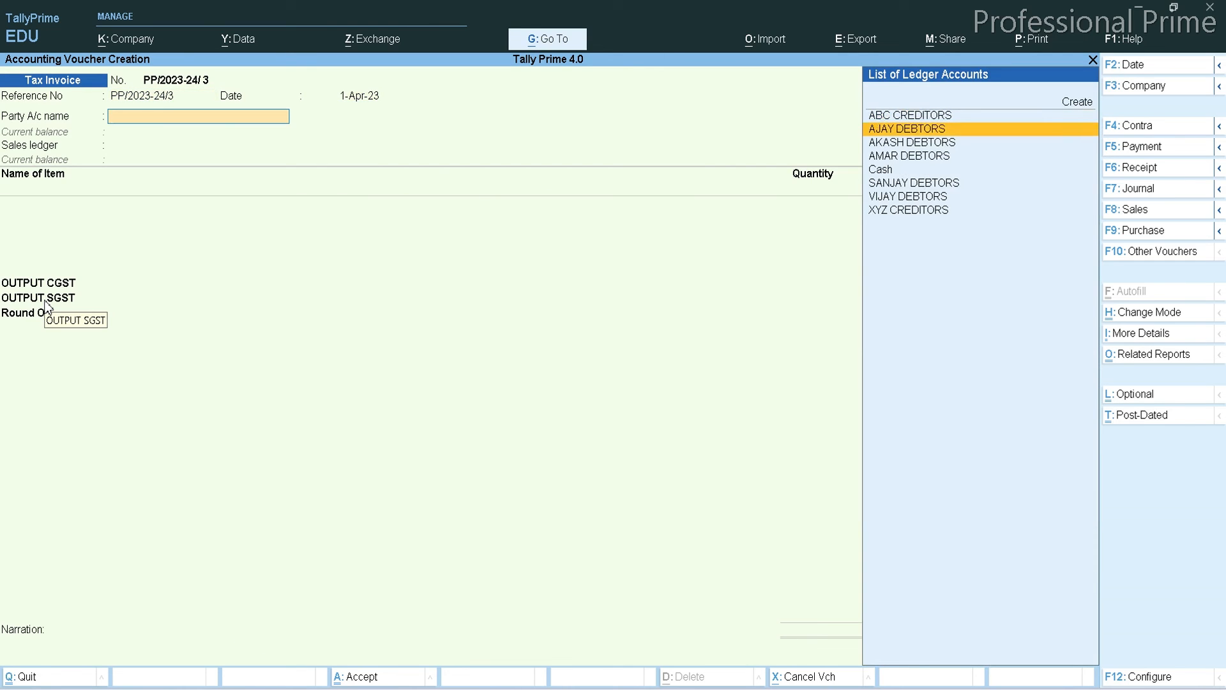
key("Return")
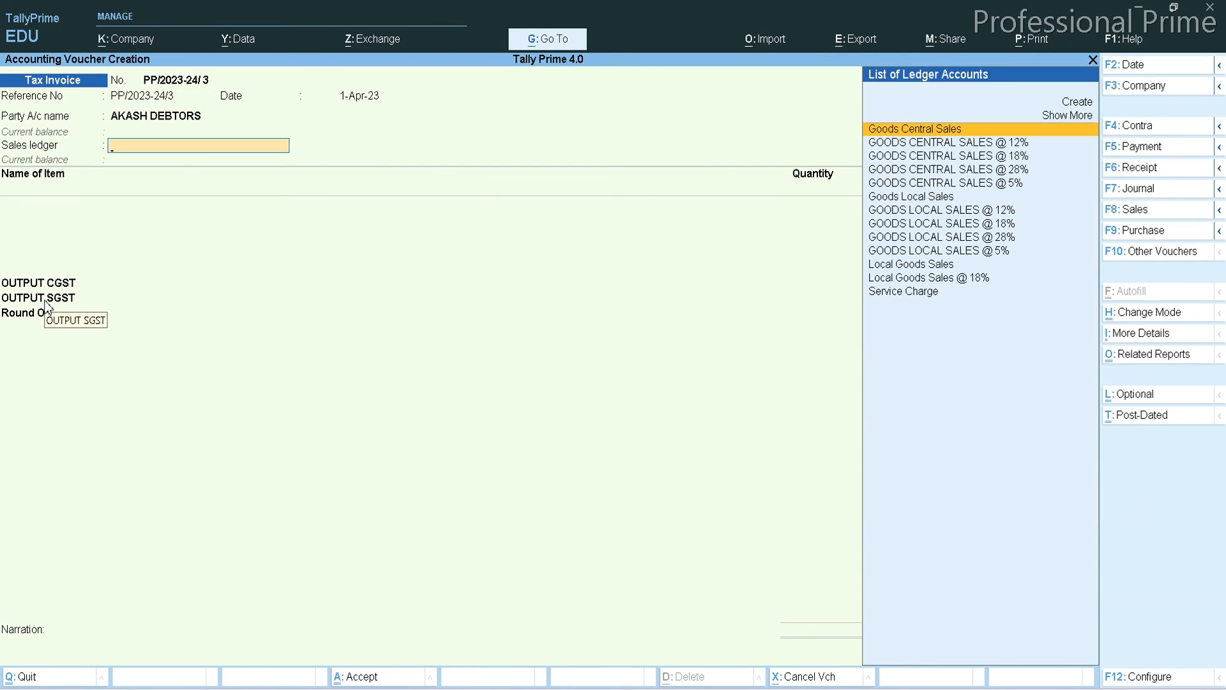
Step: Choose Goods Local Sales as the sales ledger of the invoice
key("Down")
key("Down")
key("Down")
key("Down")
key("Down")
key("Return")
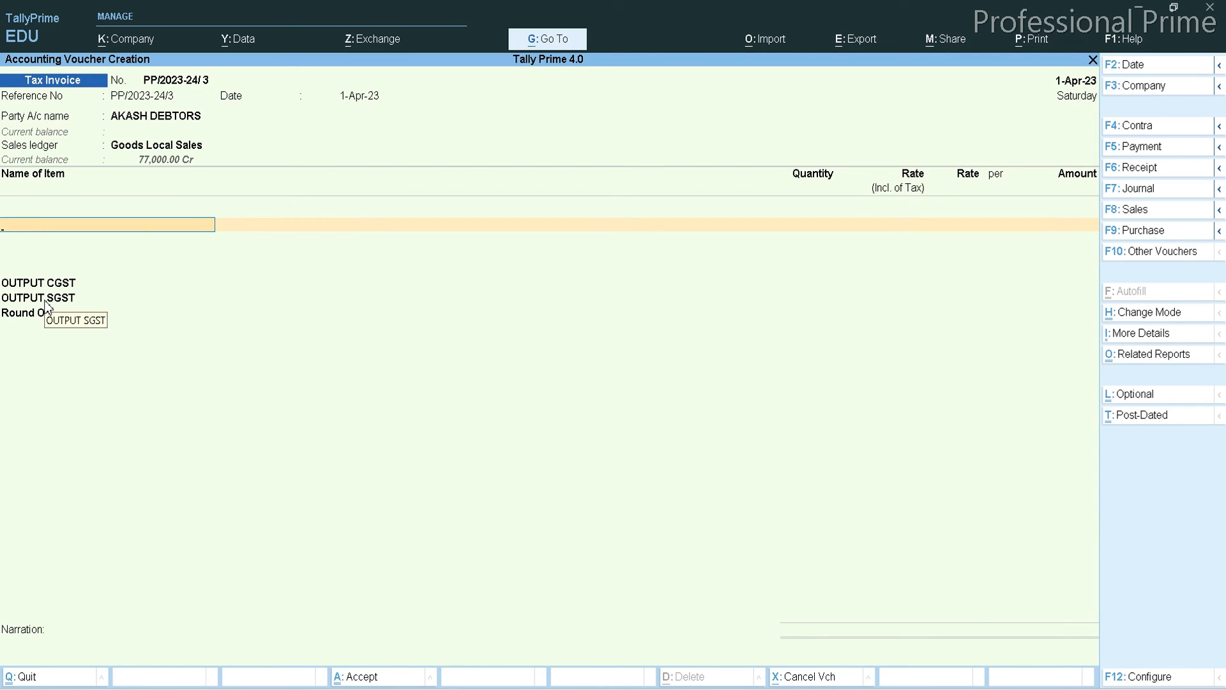
Step: Select Ear Buds as the first stock item on the invoice
type("s")
key("BackSpace")
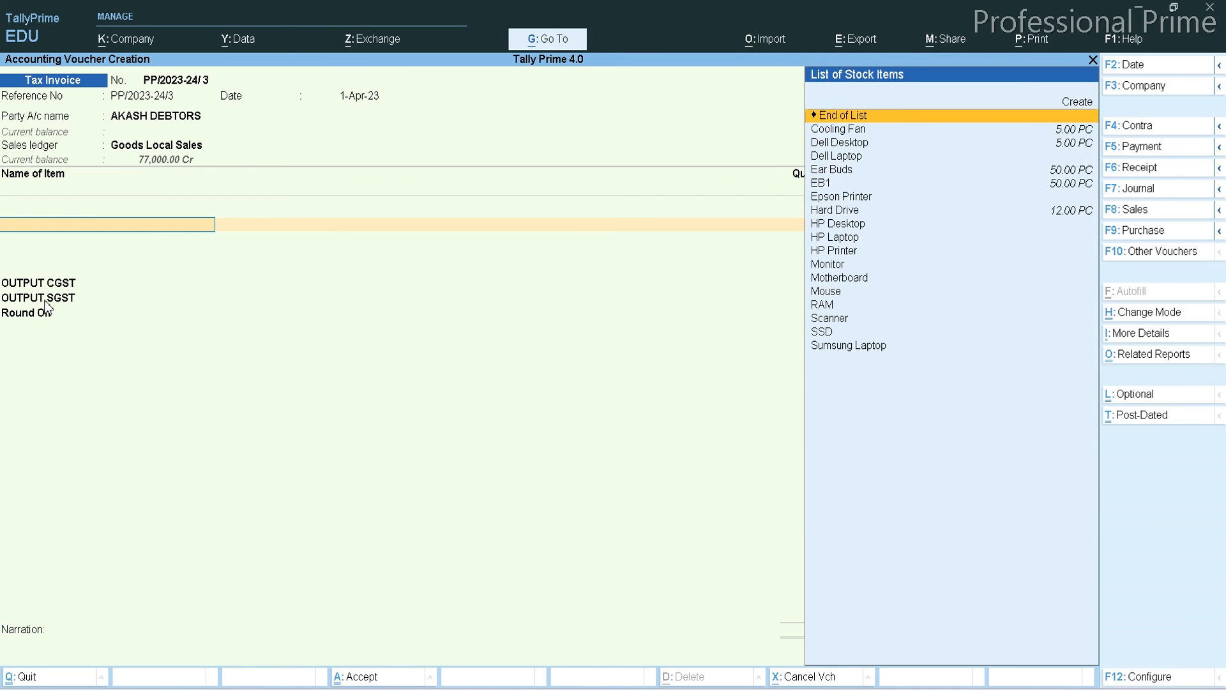
key("Down")
key("Down")
key("Down")
key("Down")
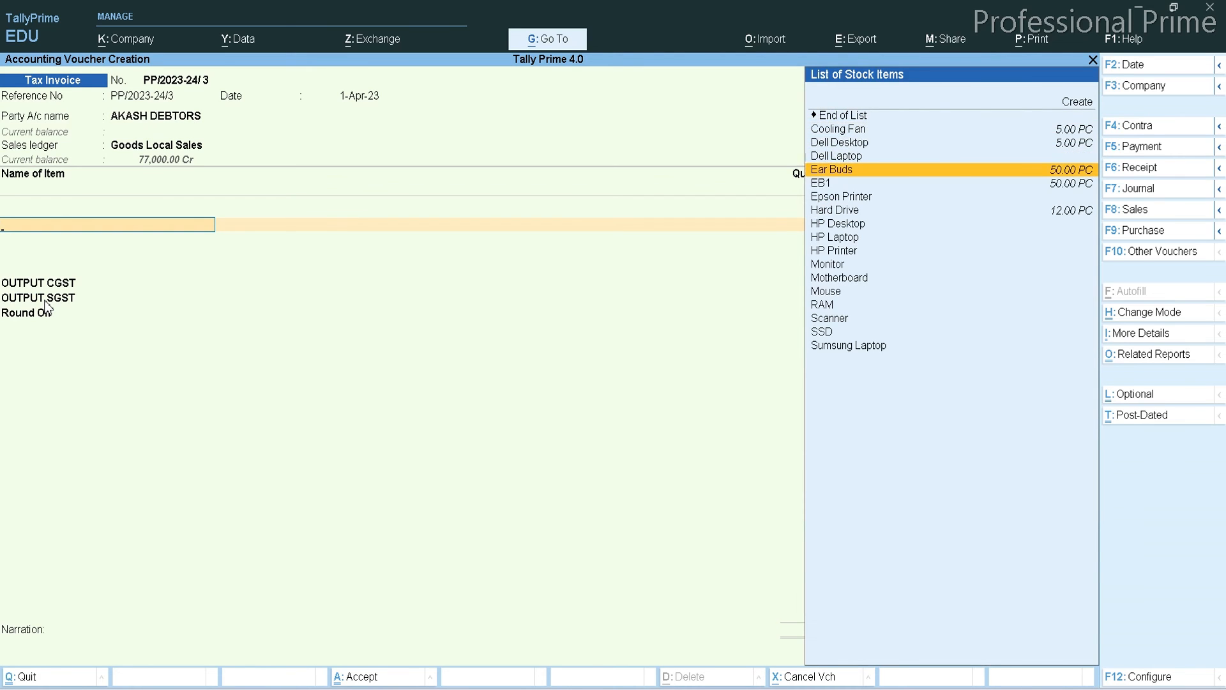
key("Return")
key("BackSpace")
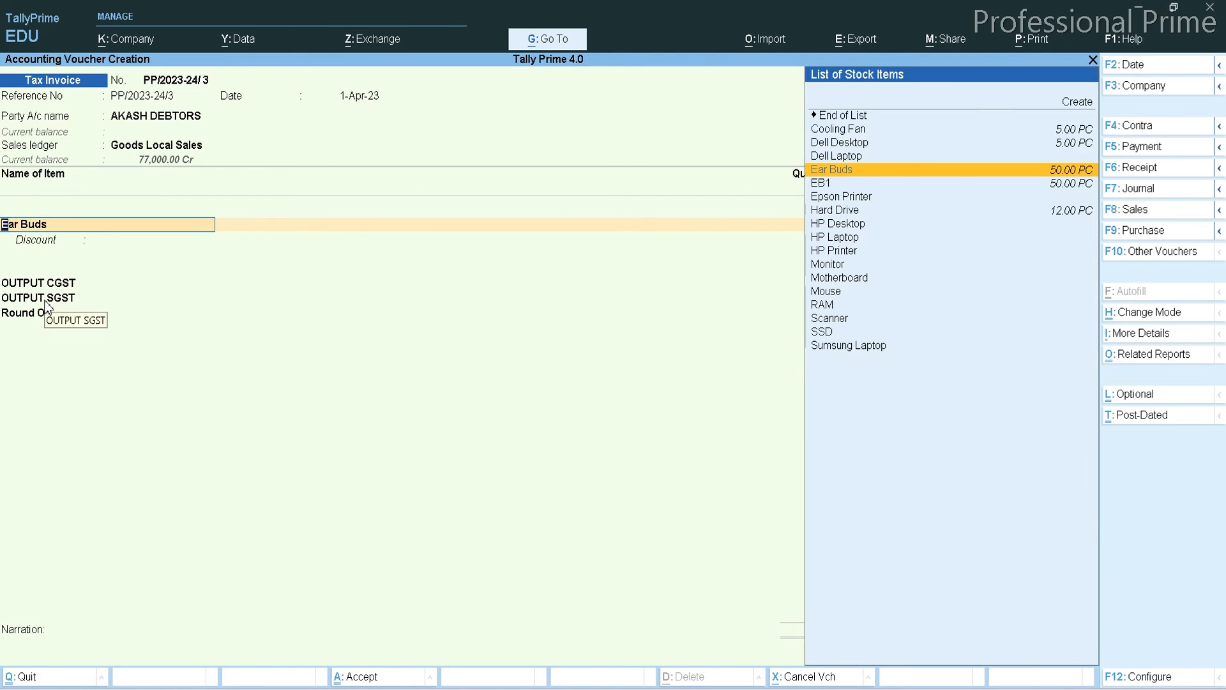
key("Return")
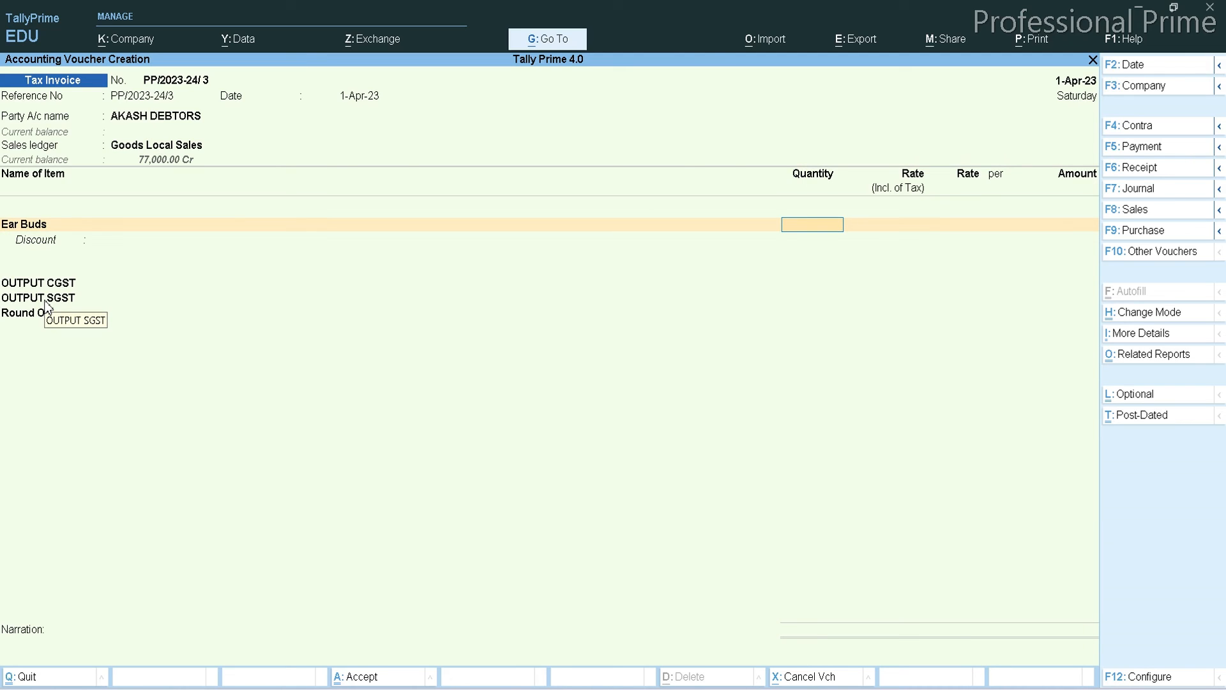
Step: Set the Ear Buds quantity to 10 PC and the rate to 650 per PC, without a discount
type("10")
key("Return")
key("Return")
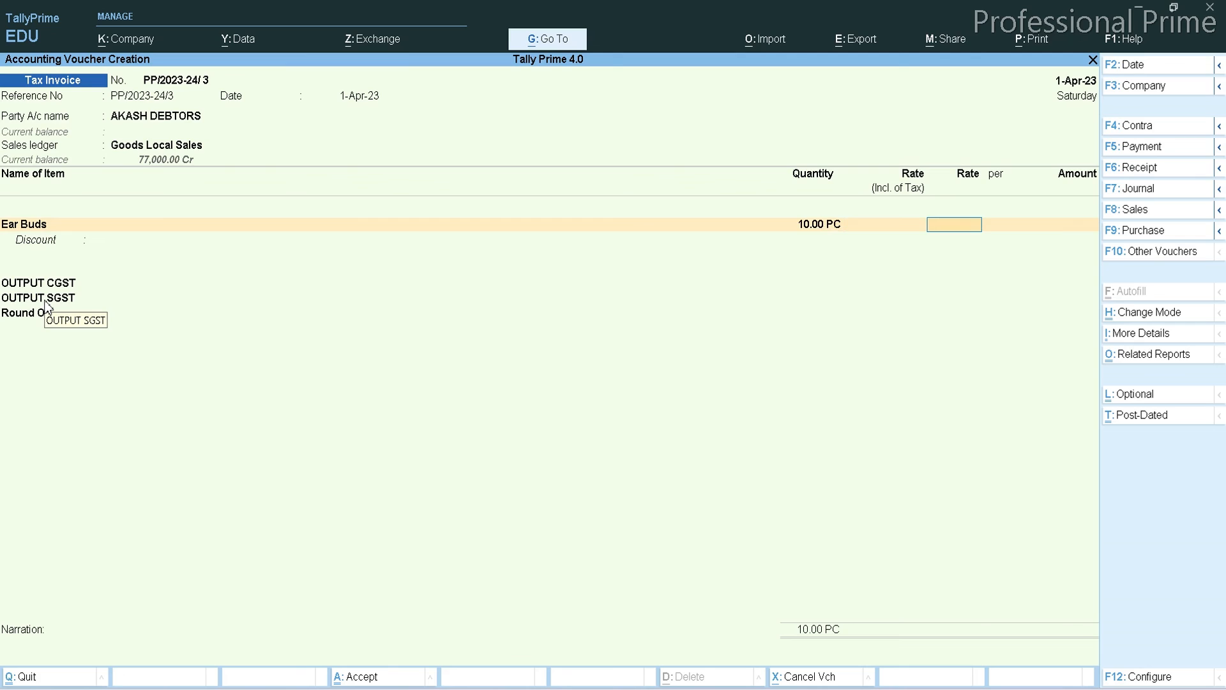
type("6500")
key("BackSpace")
key("Return")
key("Return")
key("Return")
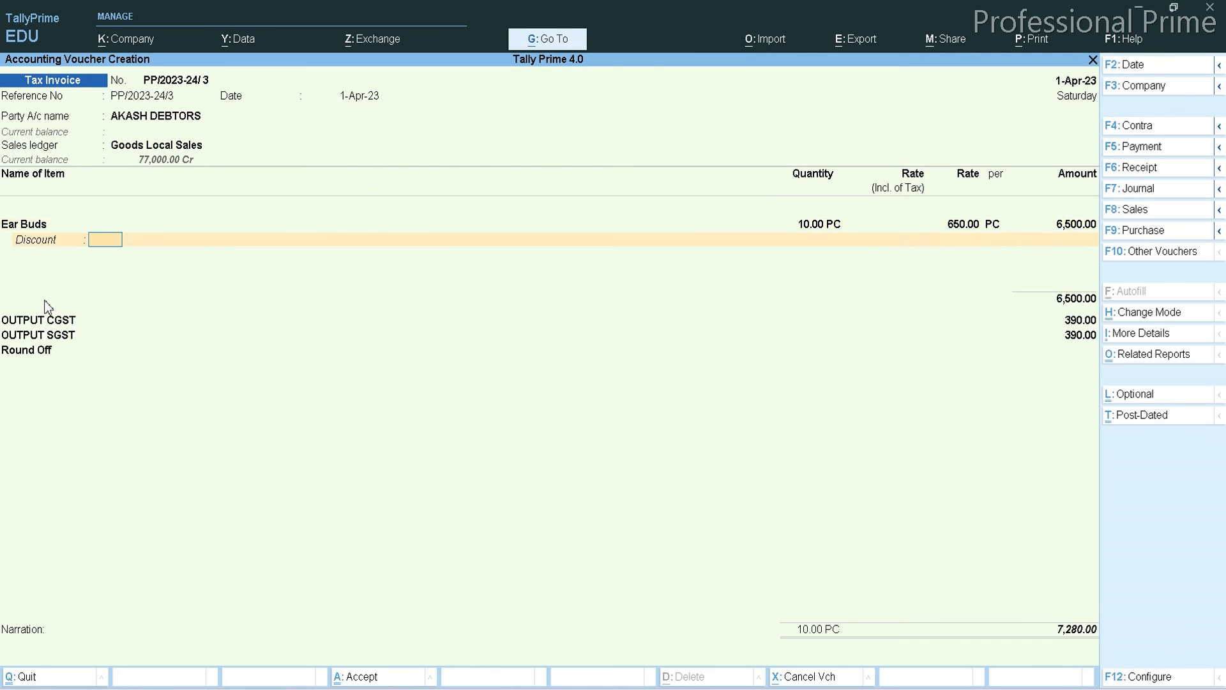
key("Return")
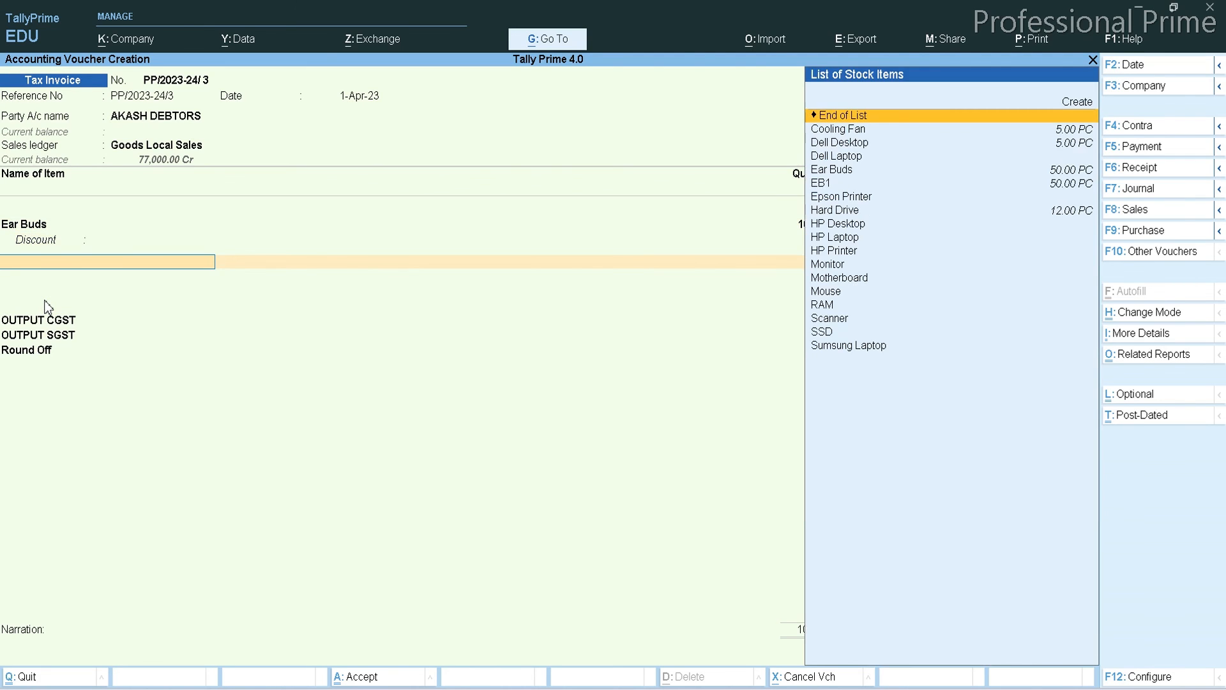
Step: Select Hard Drive as the second stock item on the invoice
key("Down")
key("Down")
key("Down")
key("Down")
key("Down")
key("Down")
key("Down")
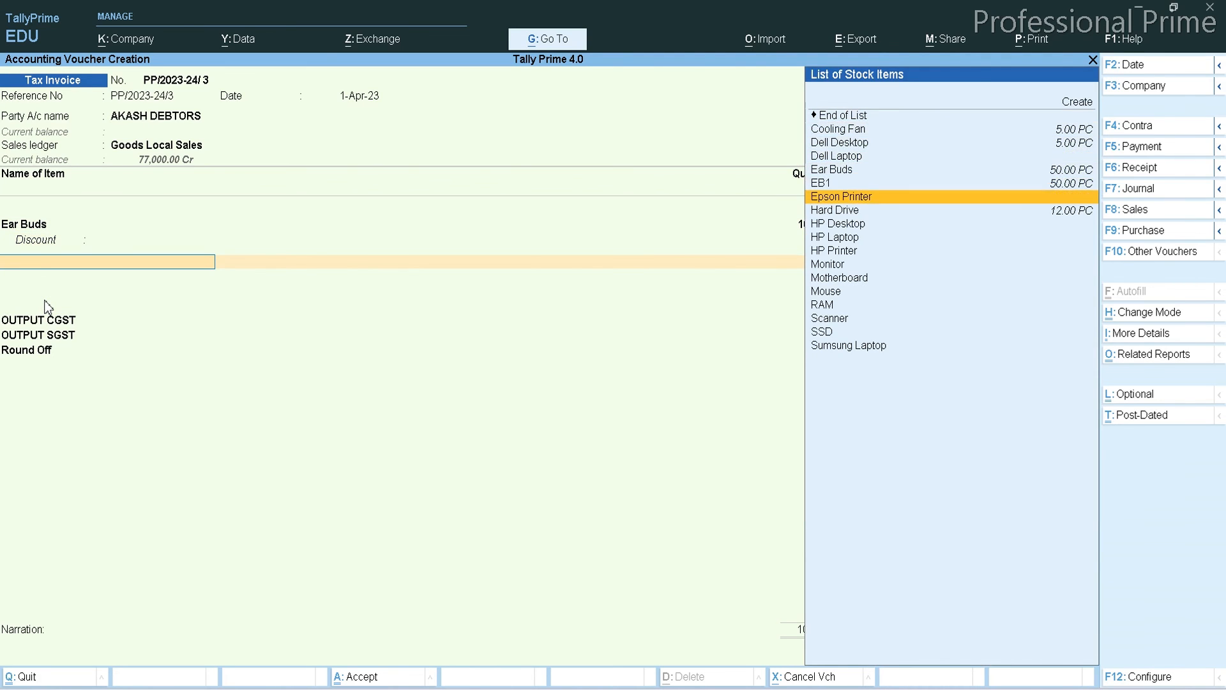
key("Return")
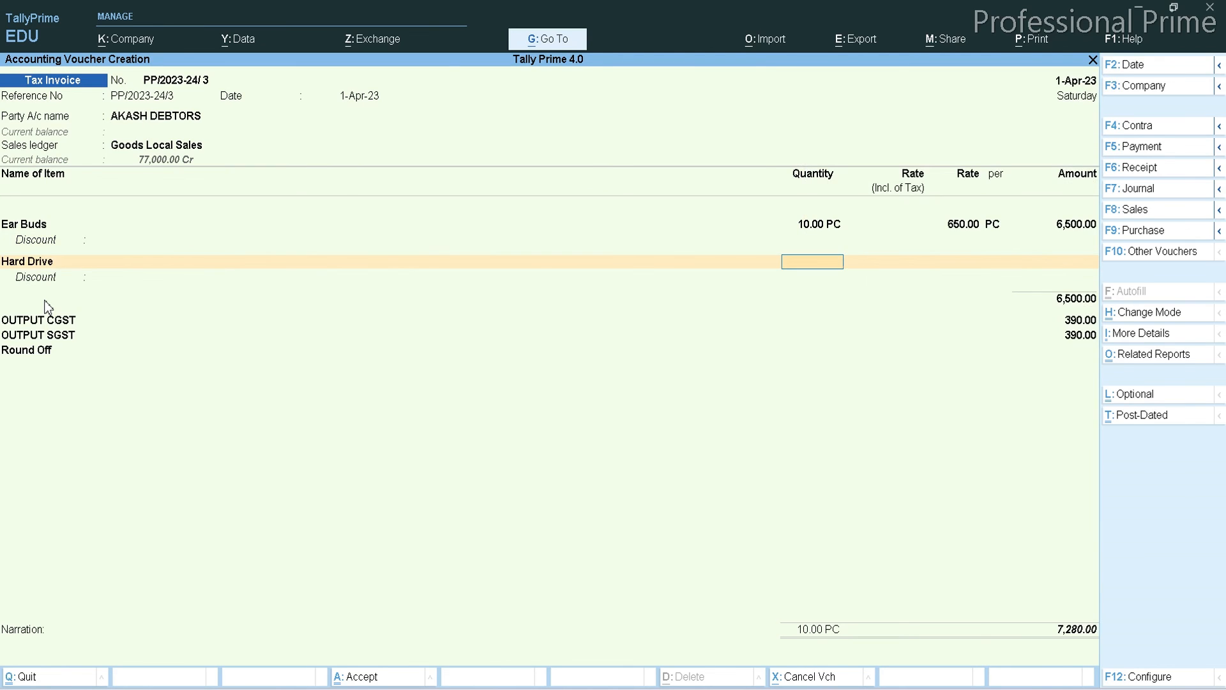
Step: Set the Hard Drive quantity to 5 PC and the rate to 3,500 per PC, without a discount
type("5")
key("Return")
key("Return")
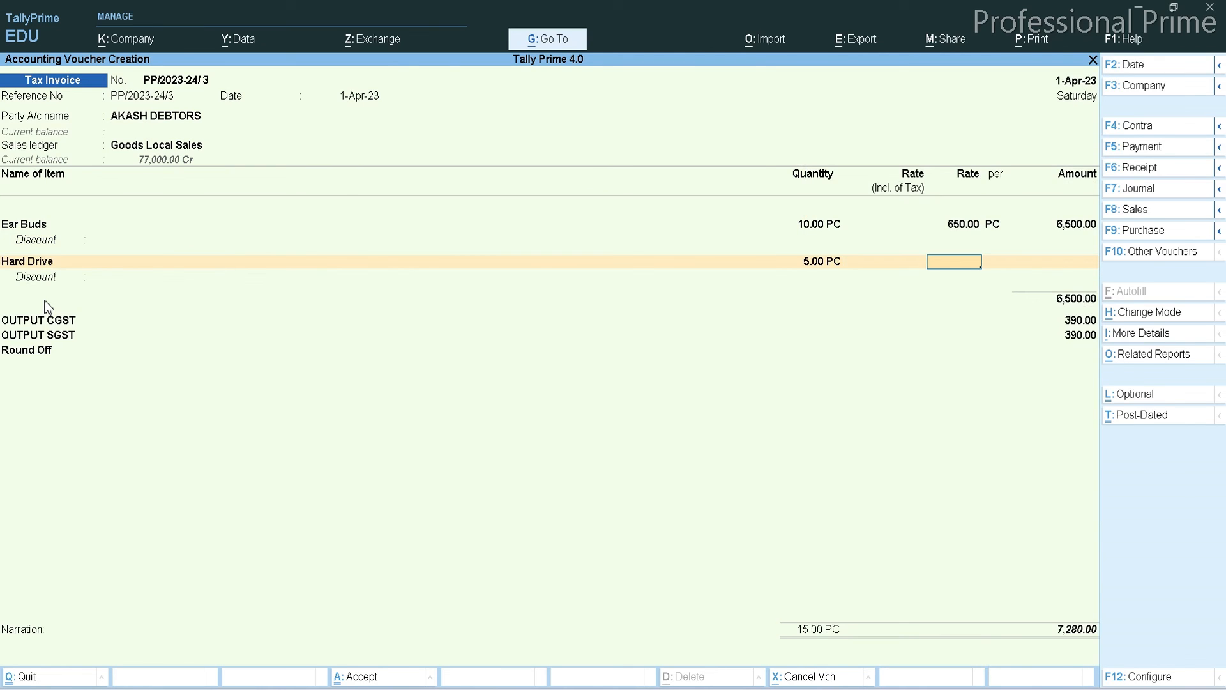
type("3500")
key("Return")
key("Return")
key("Return")
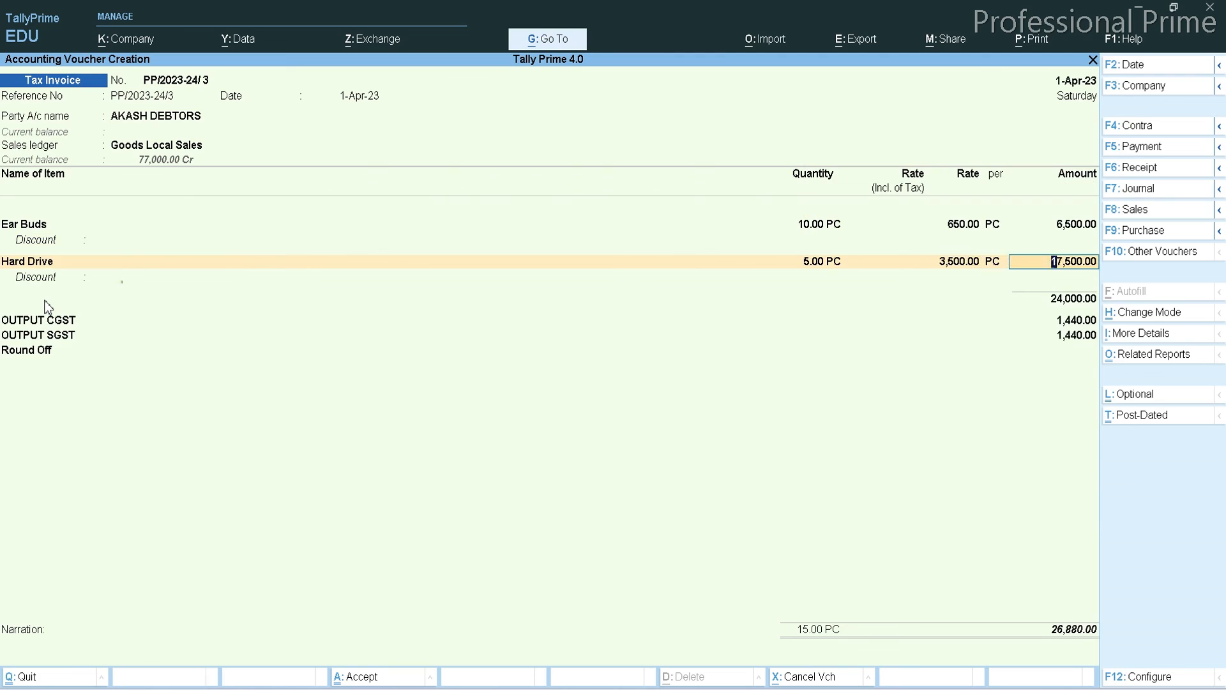
key("Return")
key("Return")
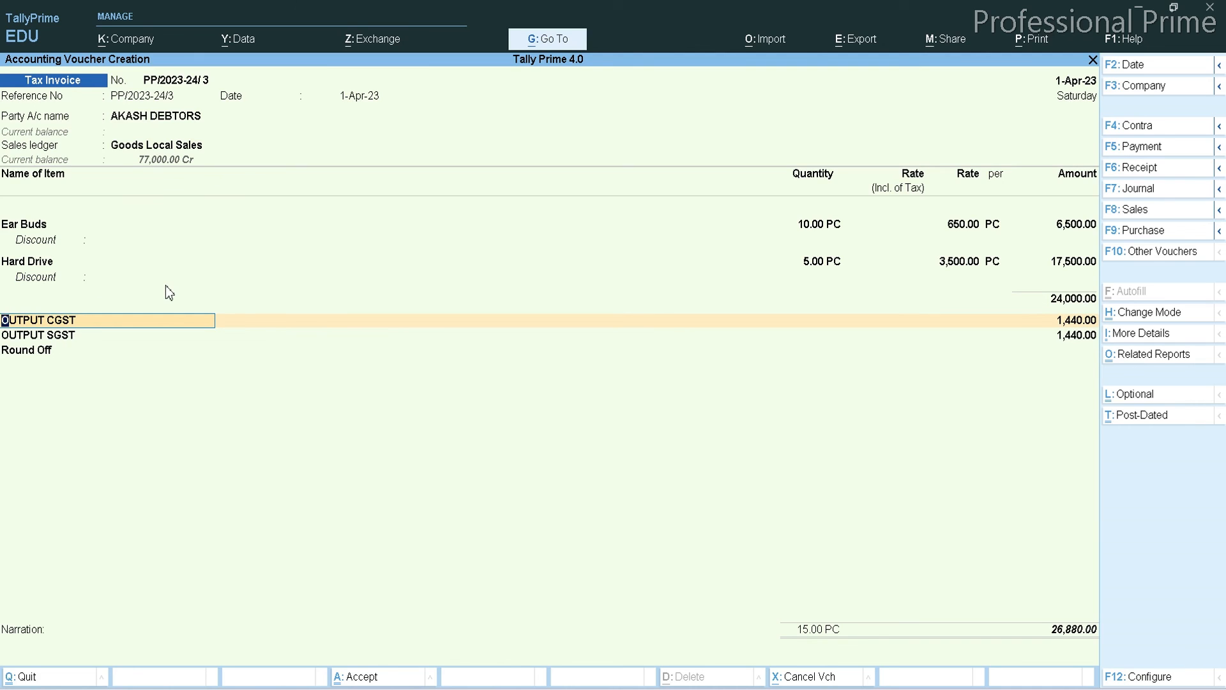
Step: Accept the prefilled OUTPUT CGST, OUTPUT SGST and Round Off entries with their calculated amounts
key("Return")
key("Return")
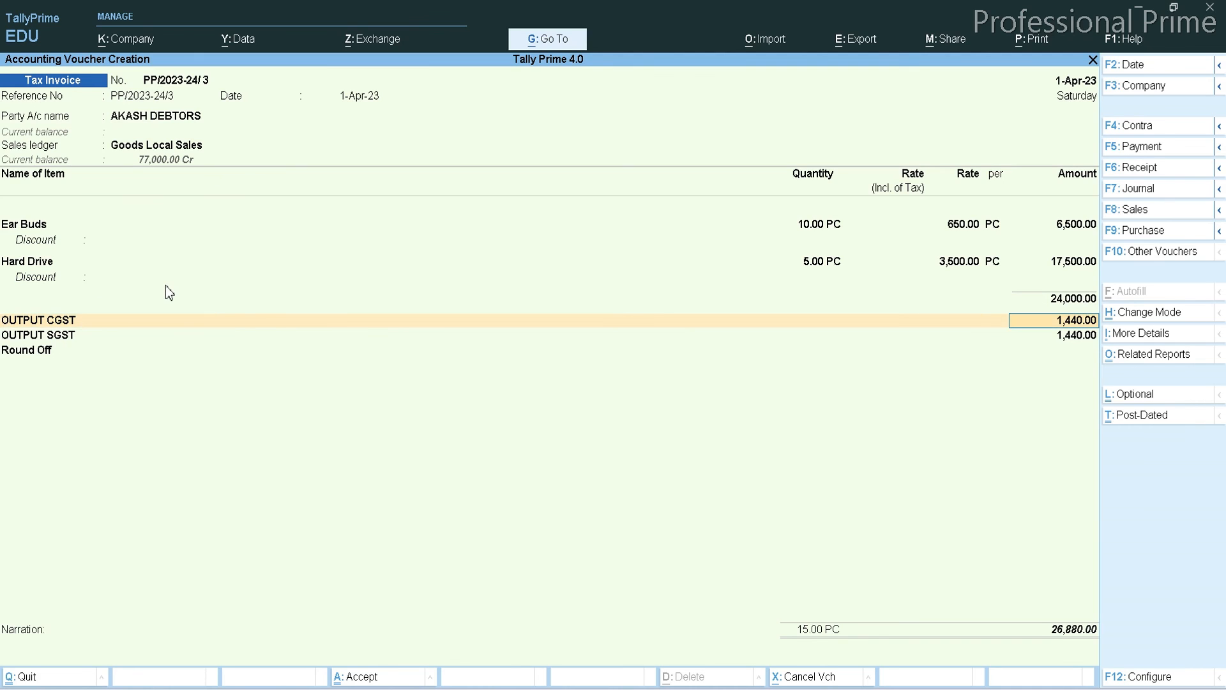
key("Return")
key("Return")
key("Return")
key("Return")
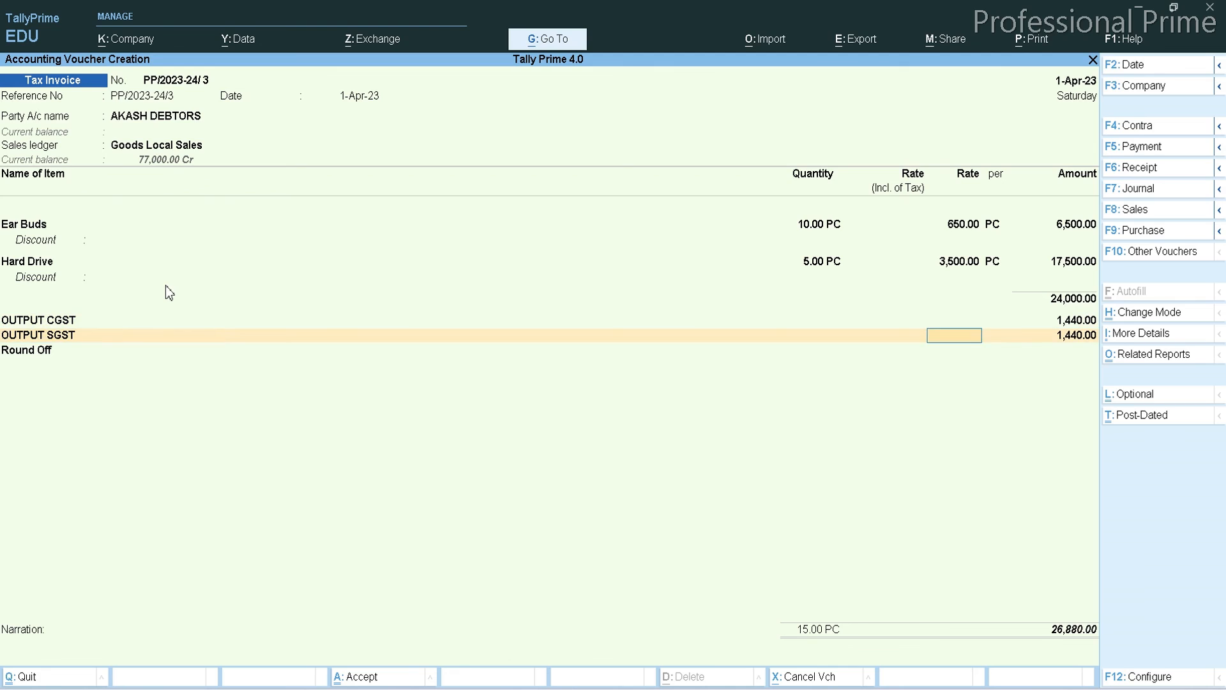
key("Return")
key("Return")
key("Return")
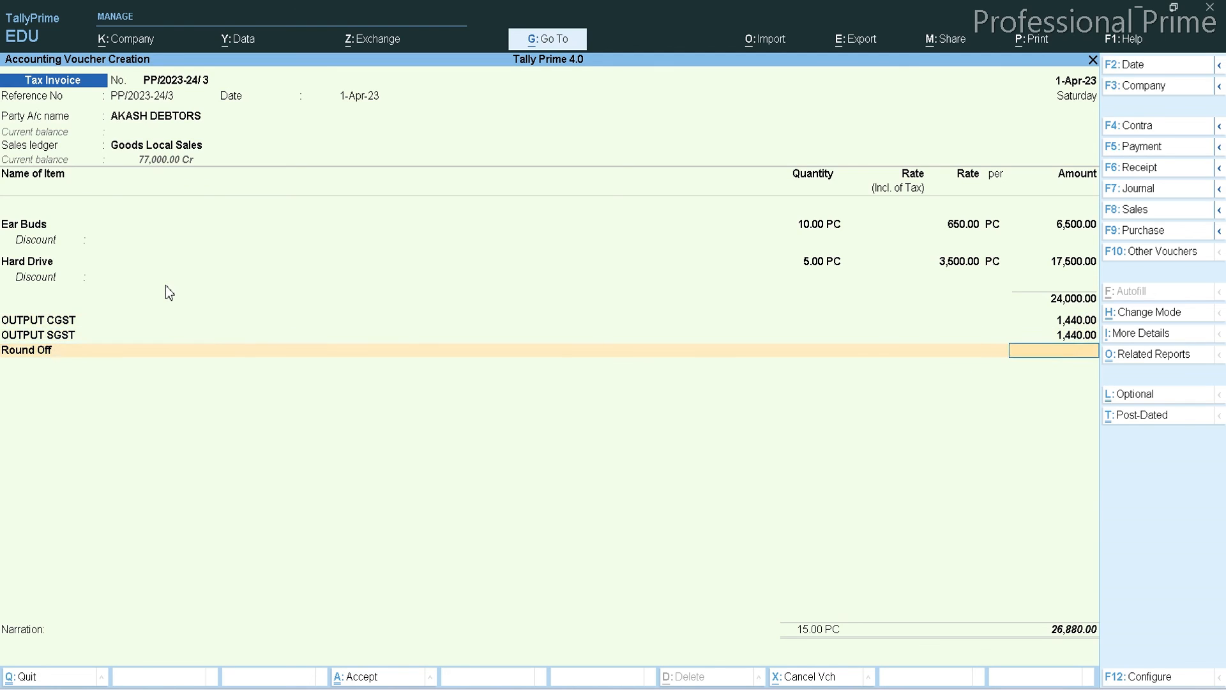
key("Return")
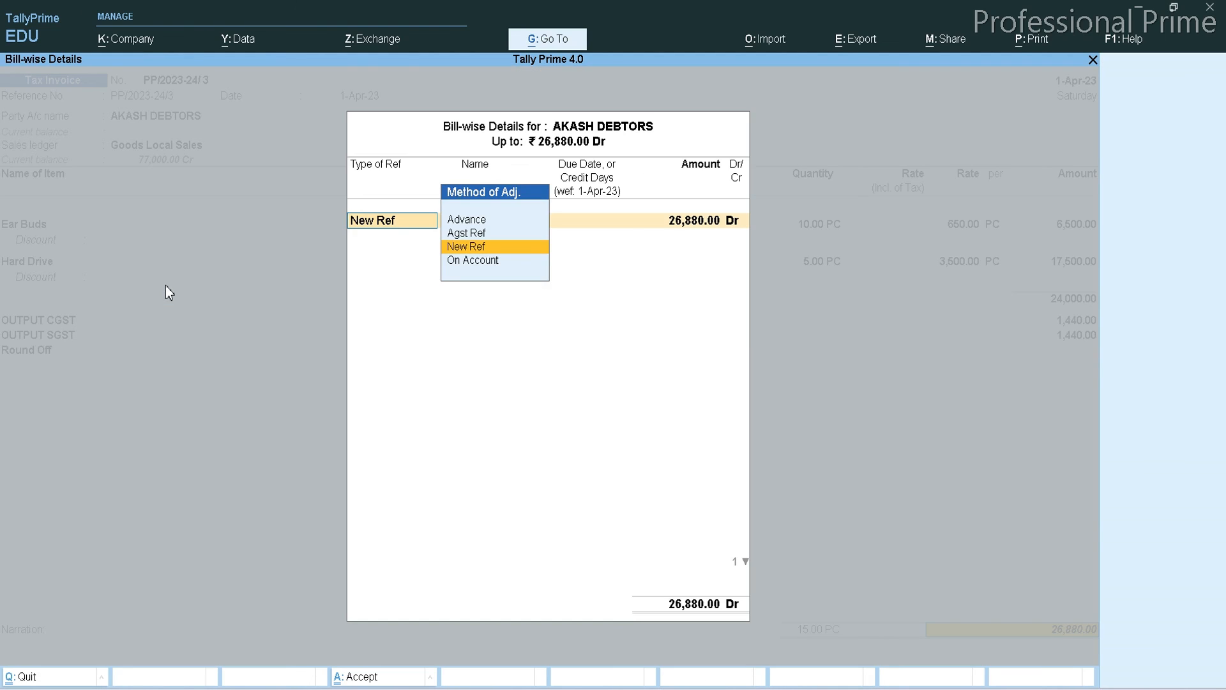
Step: Keep New Ref for the party's bill-wise details and save the Tax Invoice voucher without a narration
key("Return")
key("Return")
key("Return")
key("Return")
key("Return")
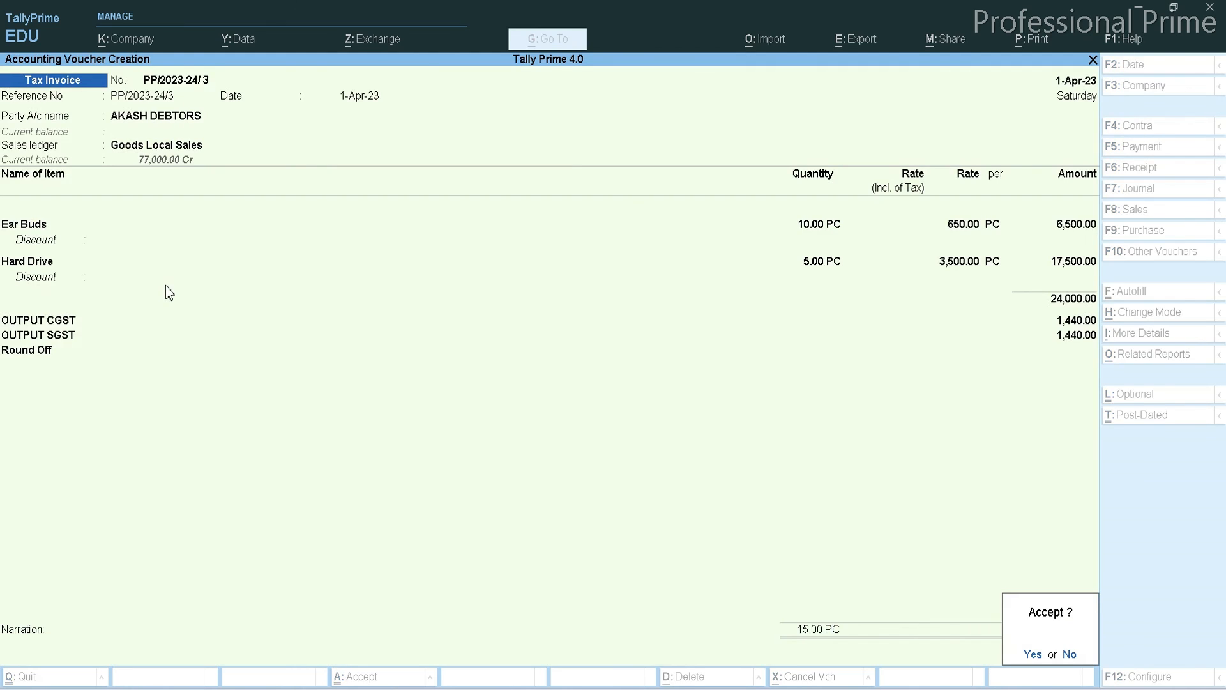
key("Return")
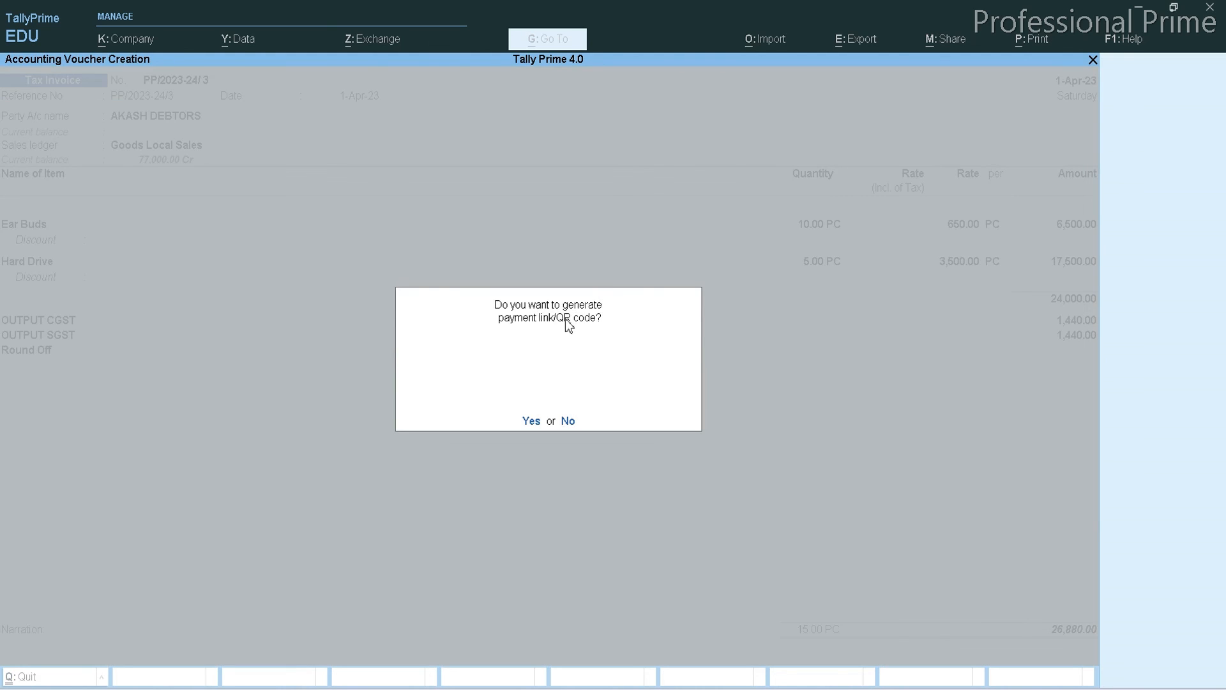
Step: Try to generate a payment link/QR code for the saved invoice using the Professional Prime merchant profile and the full invoice amount
key("y")
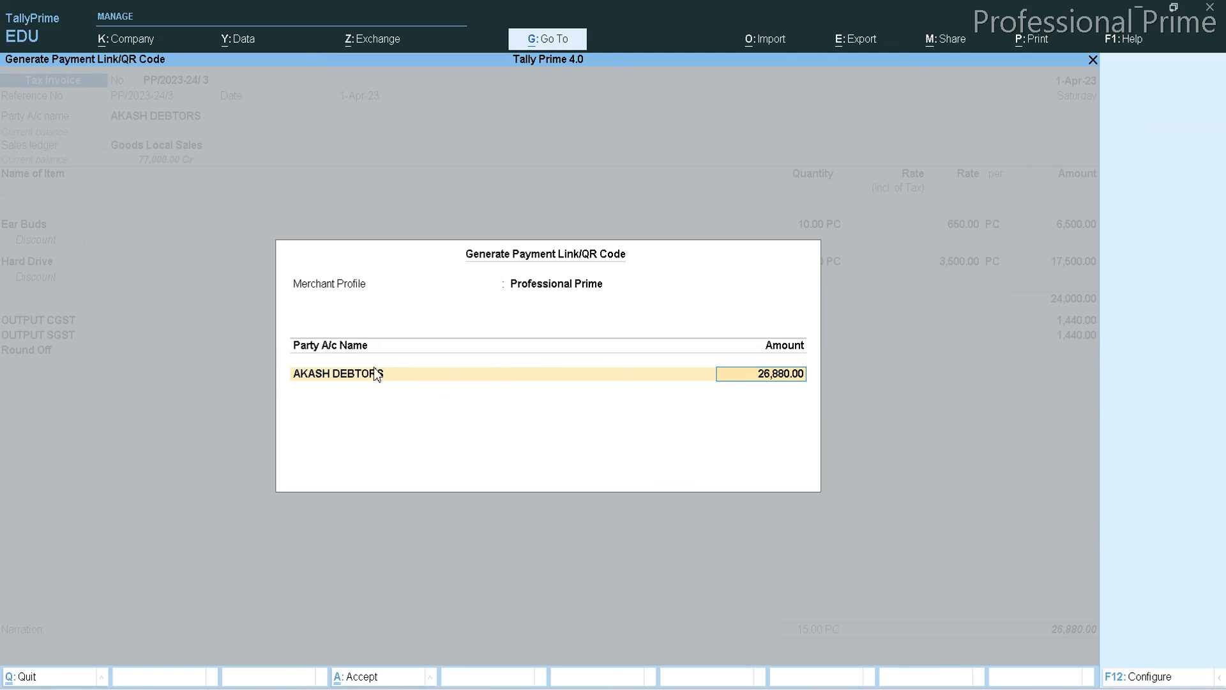
key("Return")
key("y")
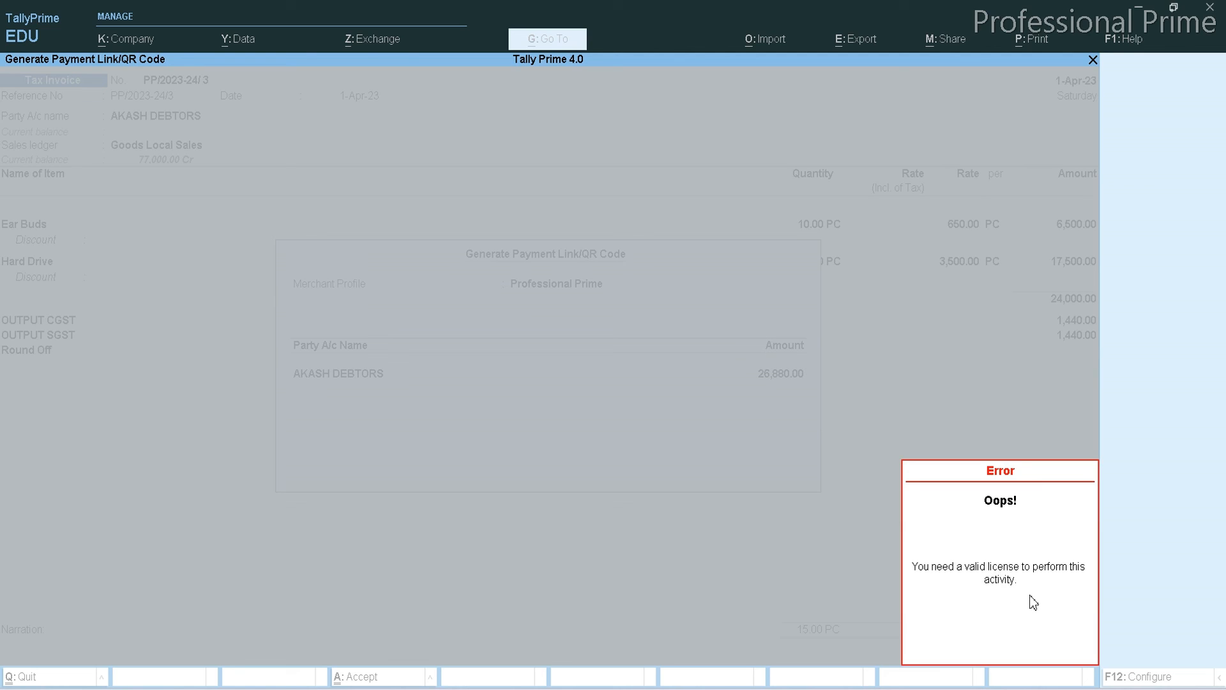
key("Escape")
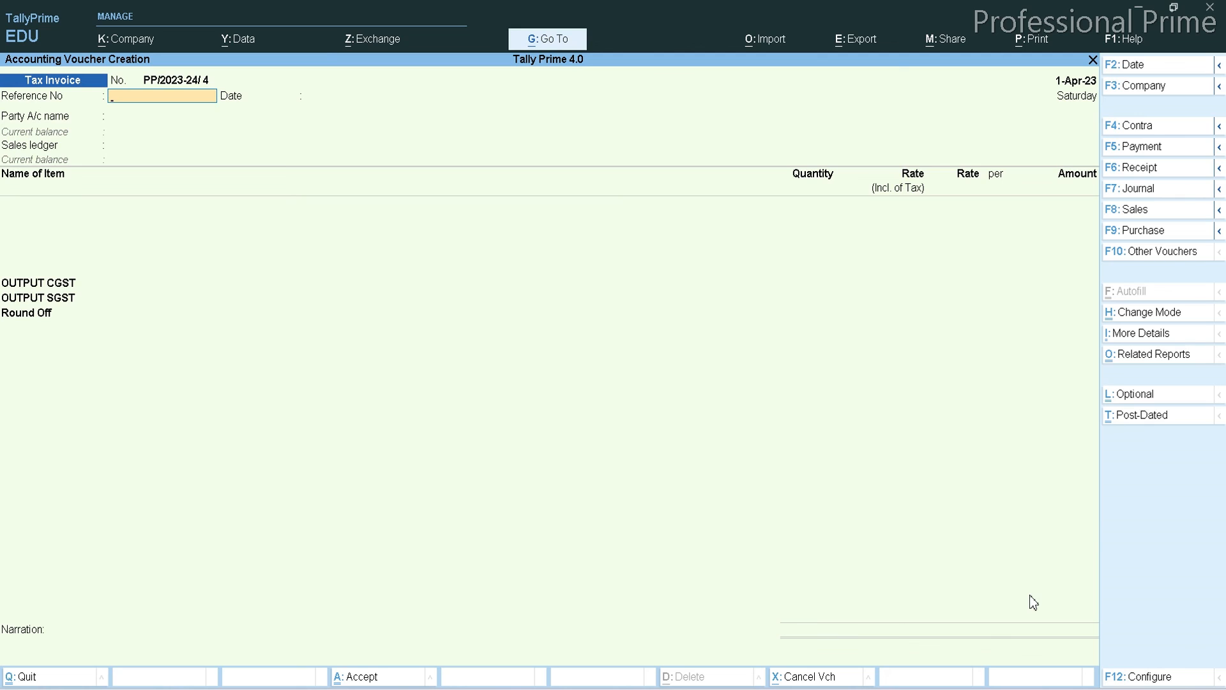
Step: Leave voucher creation and drill down from Sales Accounts in the Profit & Loss A/c to the April vouchers of Goods Local Sales
key("Escape")
key("y")
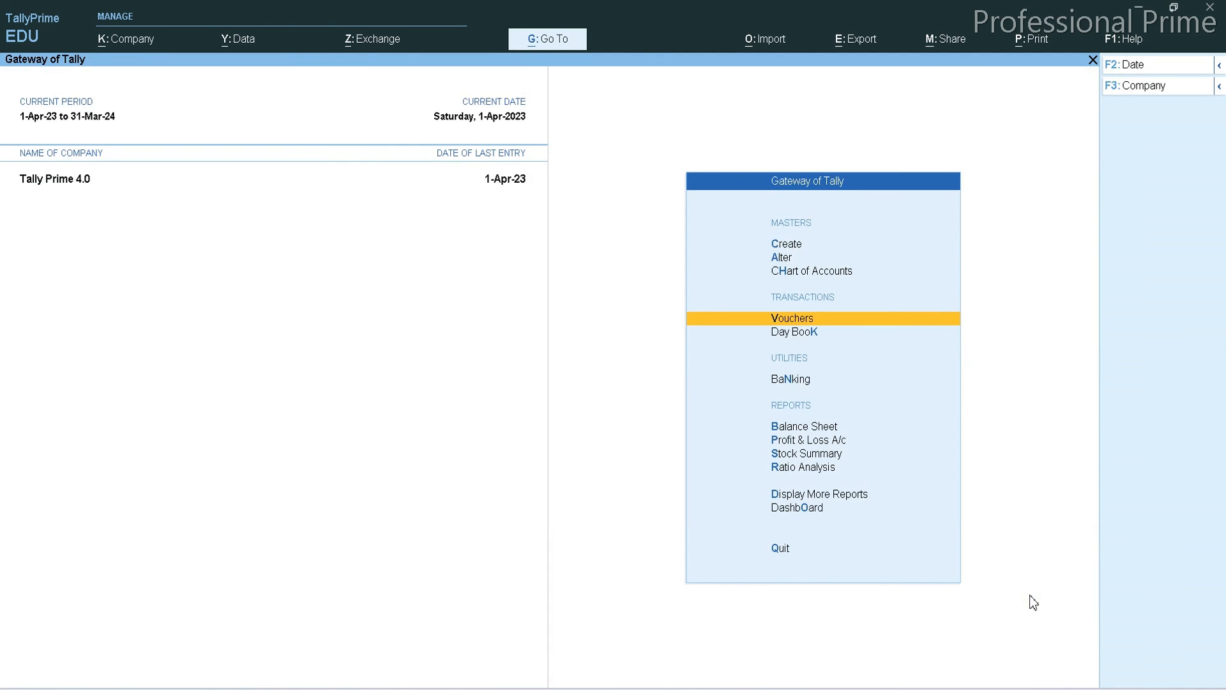
key("p")
key("Right")
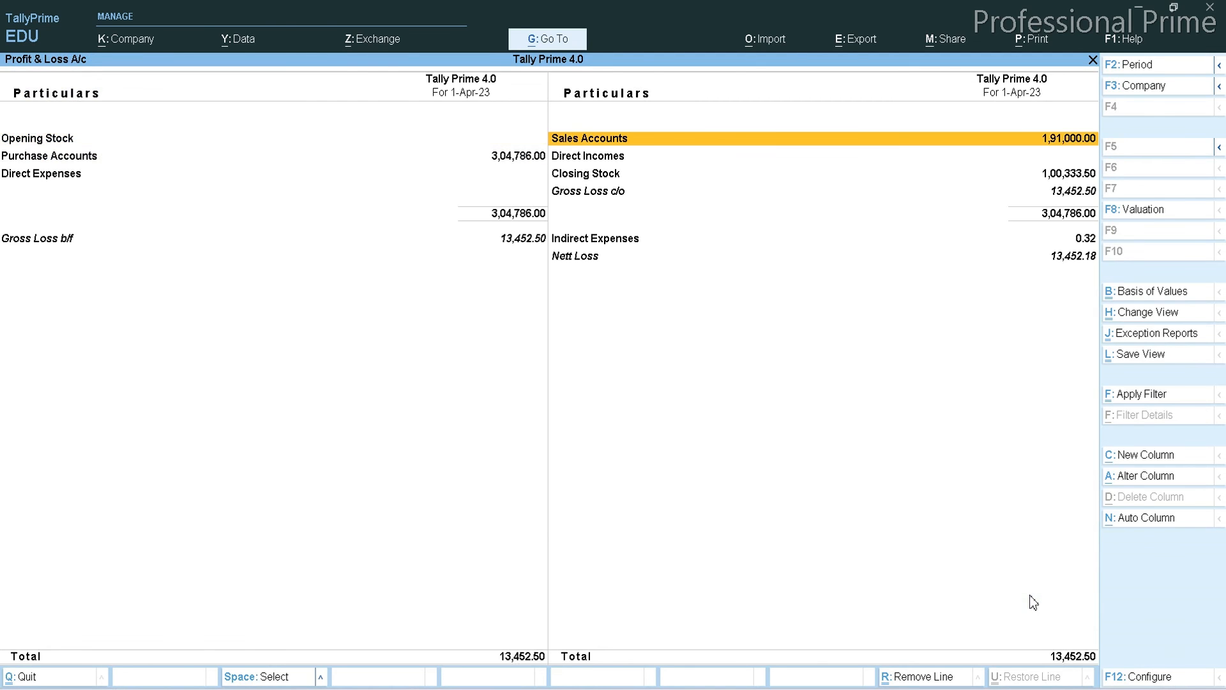
key("Return")
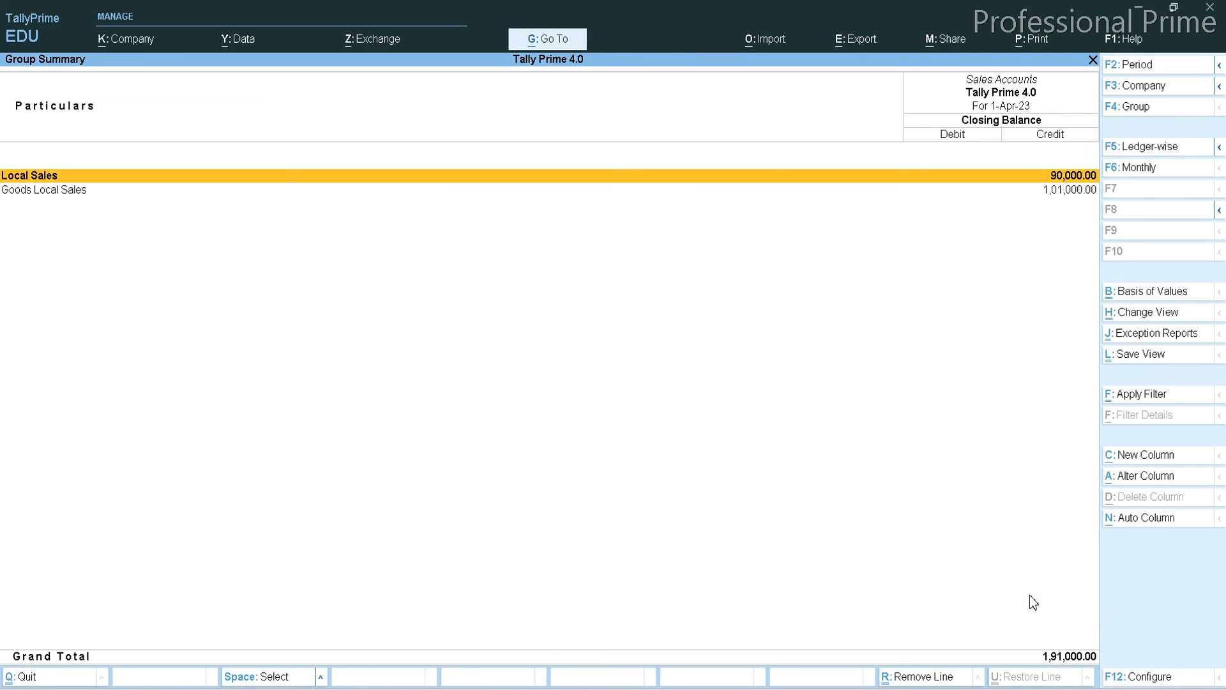
key("Down")
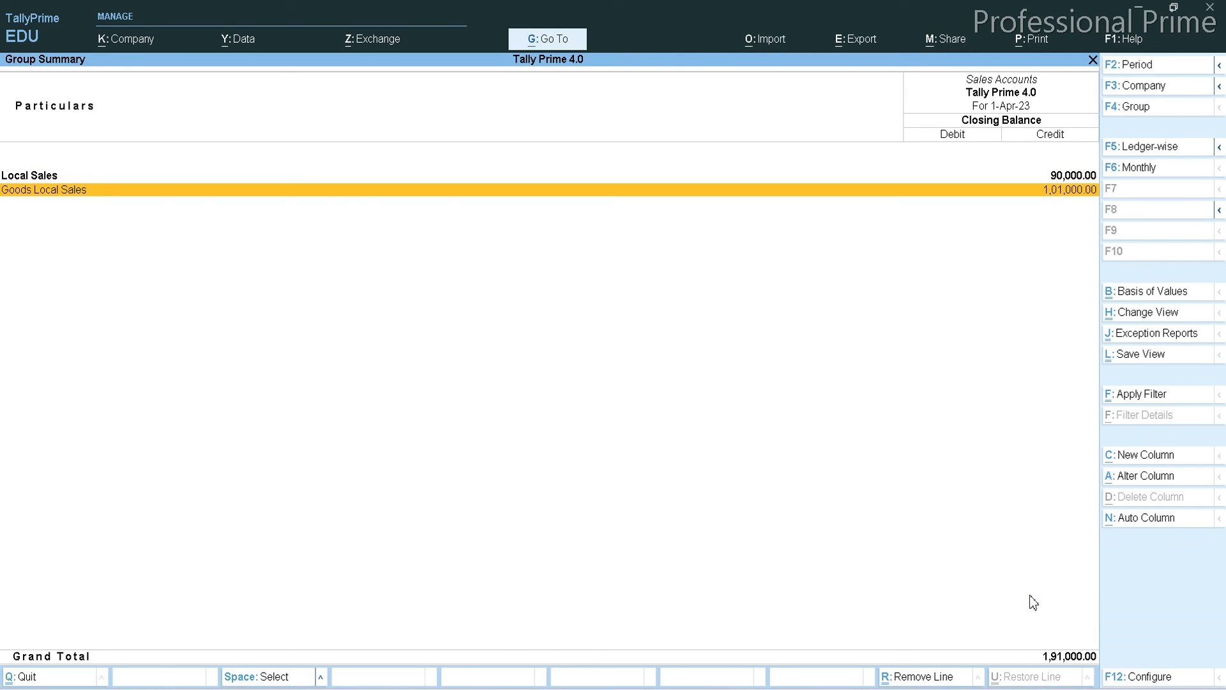
key("Return")
key("Return")
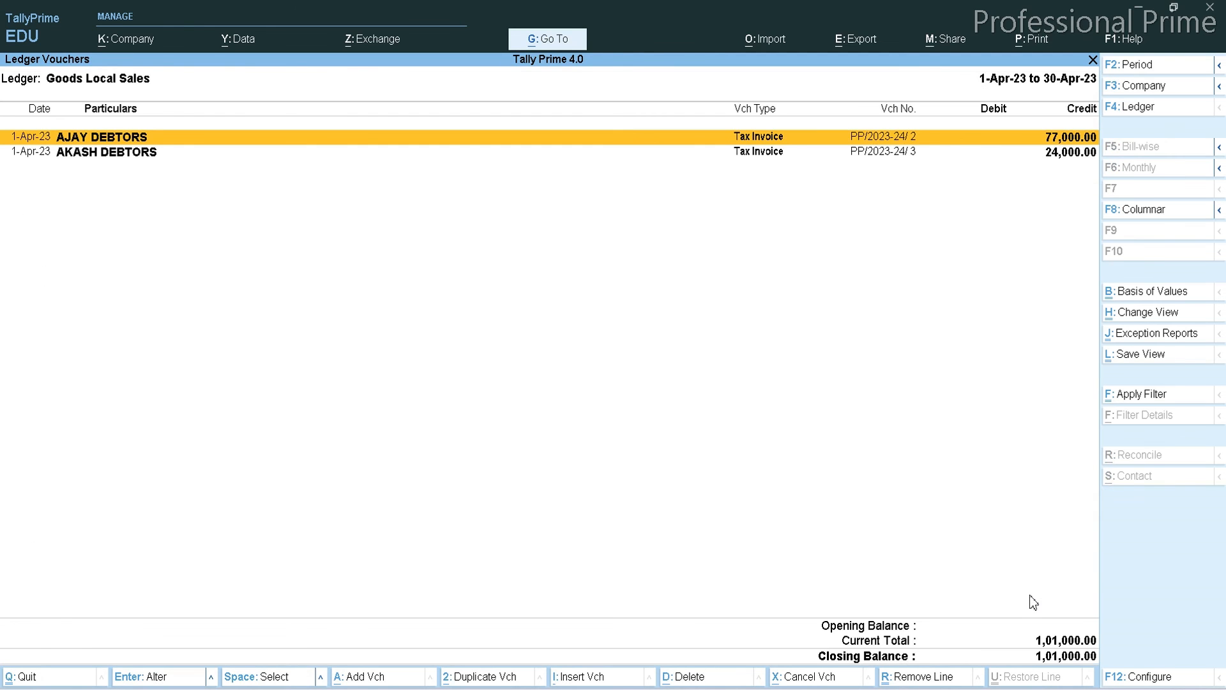
Step: Examine both Tax Invoice vouchers in the Goods Local Sales ledger, closing each without changes
key("Return")
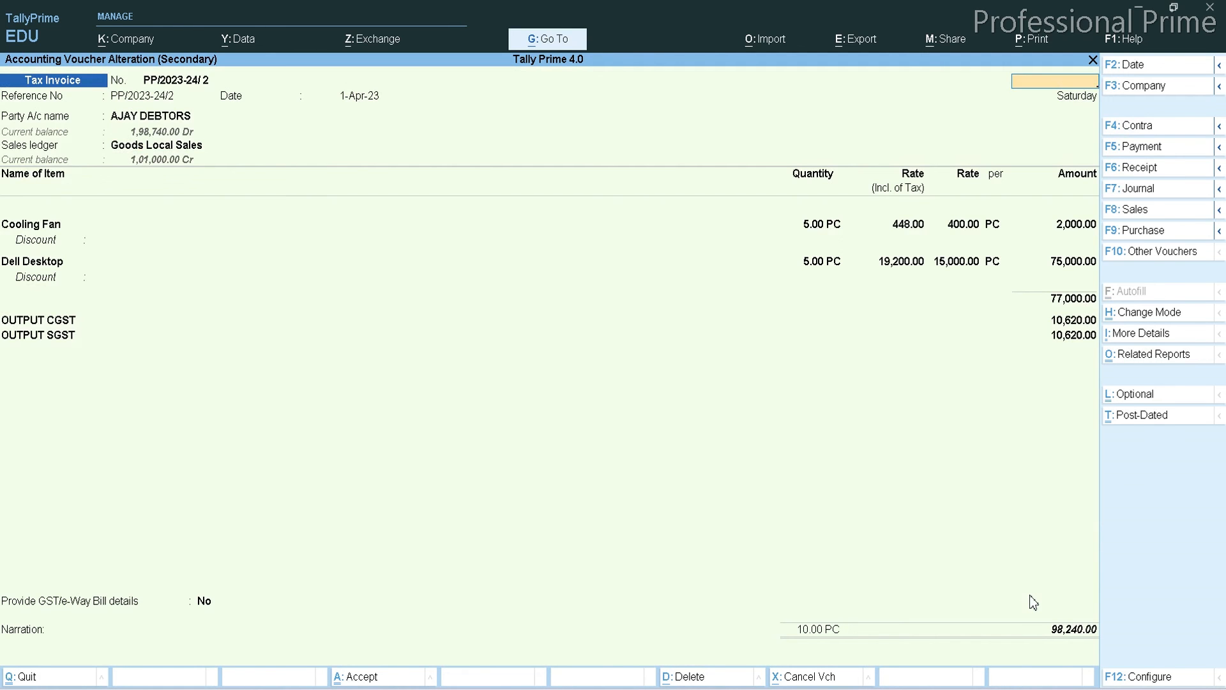
key("Escape")
key("Down")
key("Return")
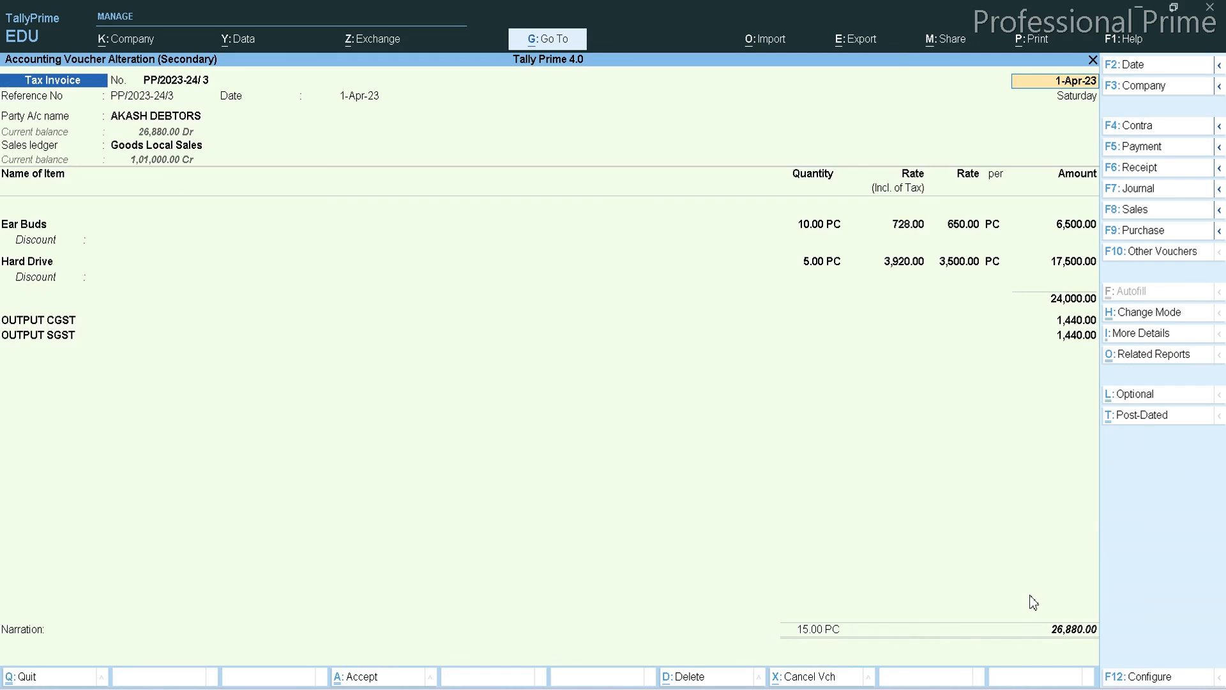
key("Escape")
key("y")
key("Escape")
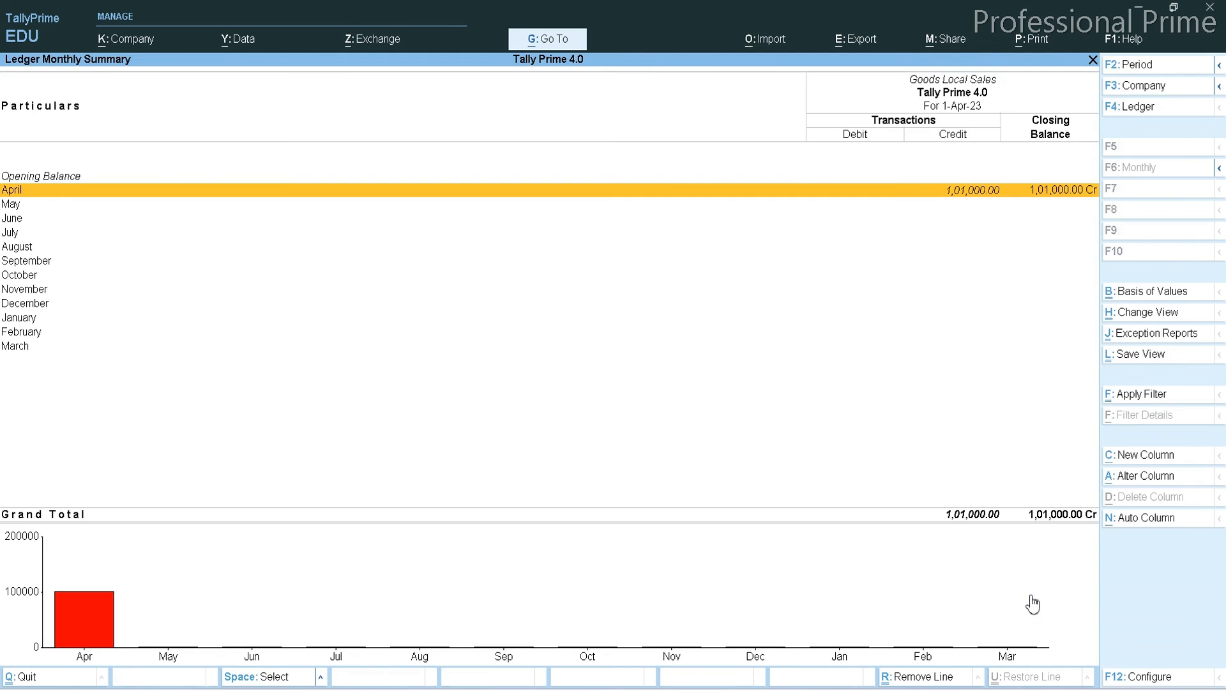
Step: Examine the rate-wise sales ledgers in the Local Sales group, then return to the Gateway of Tally
key("Escape")
key("Up")
key("Return")
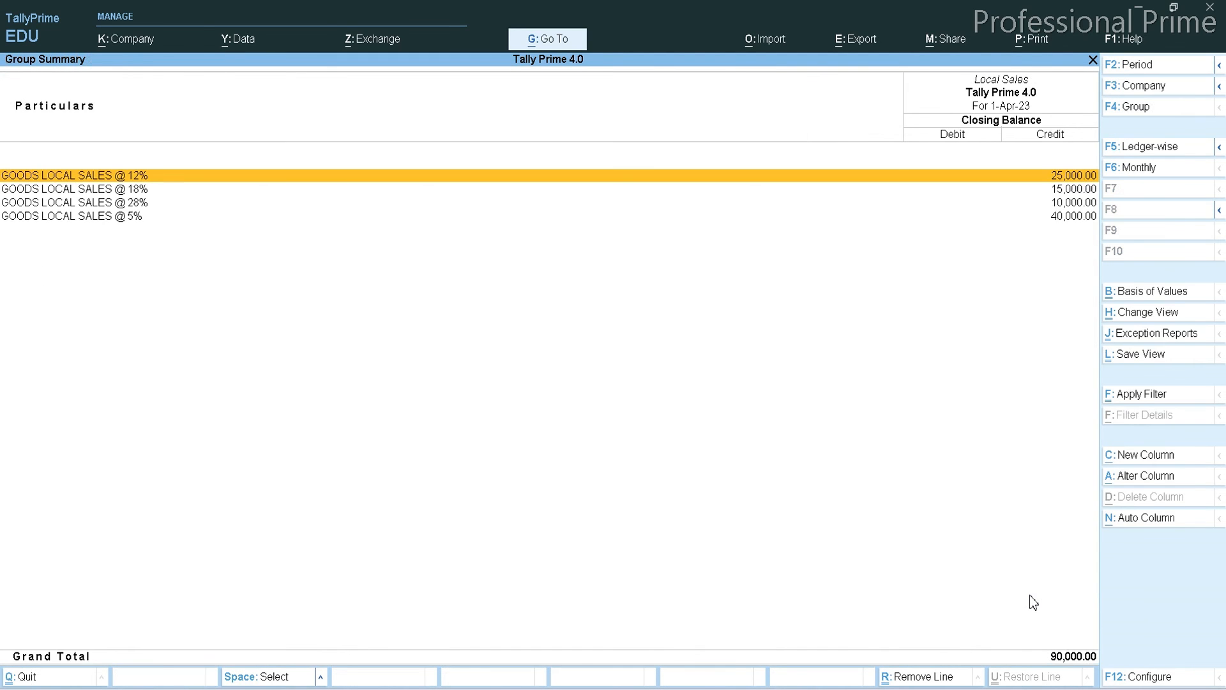
key("Down")
key("Down")
key("Down")
key("Up")
key("Up")
key("Up")
key("Down")
key("Down")
key("Down")
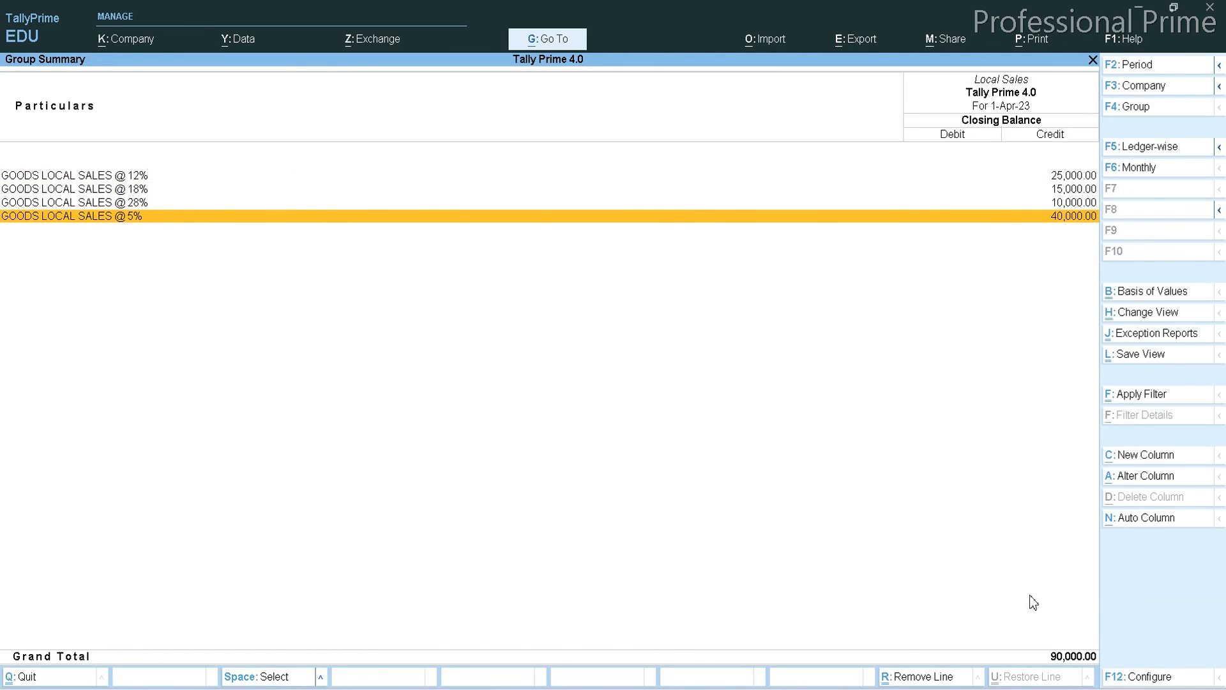
key("Up")
key("Up")
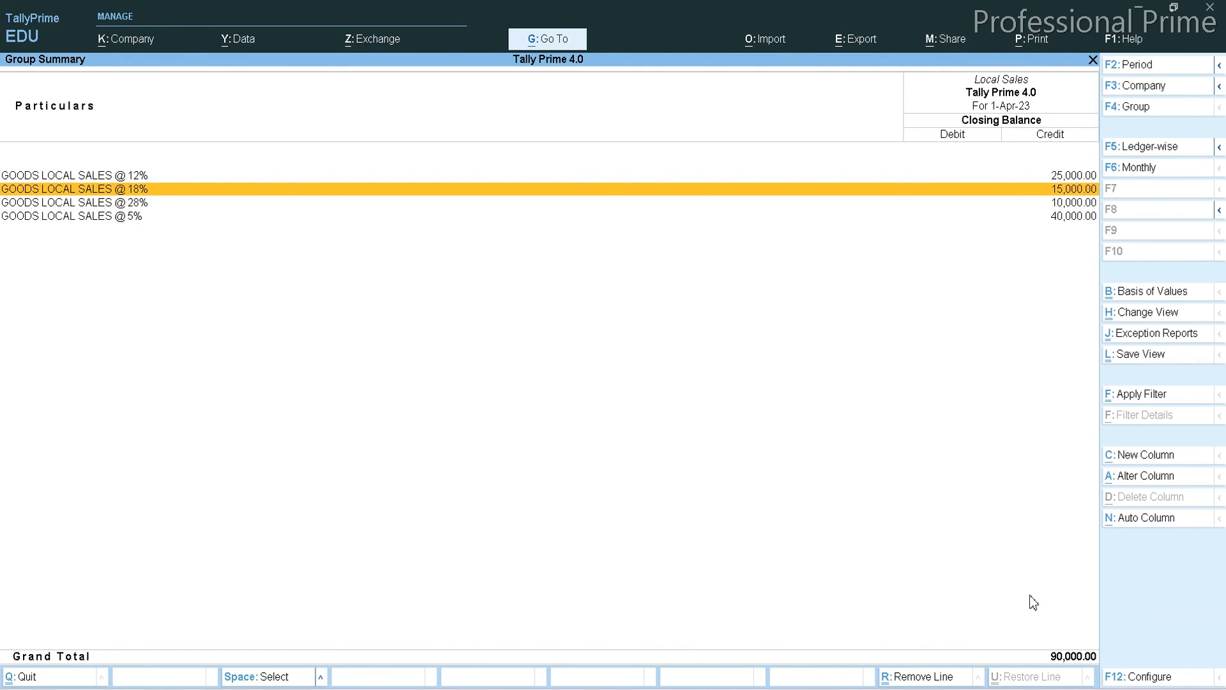
key("Escape")
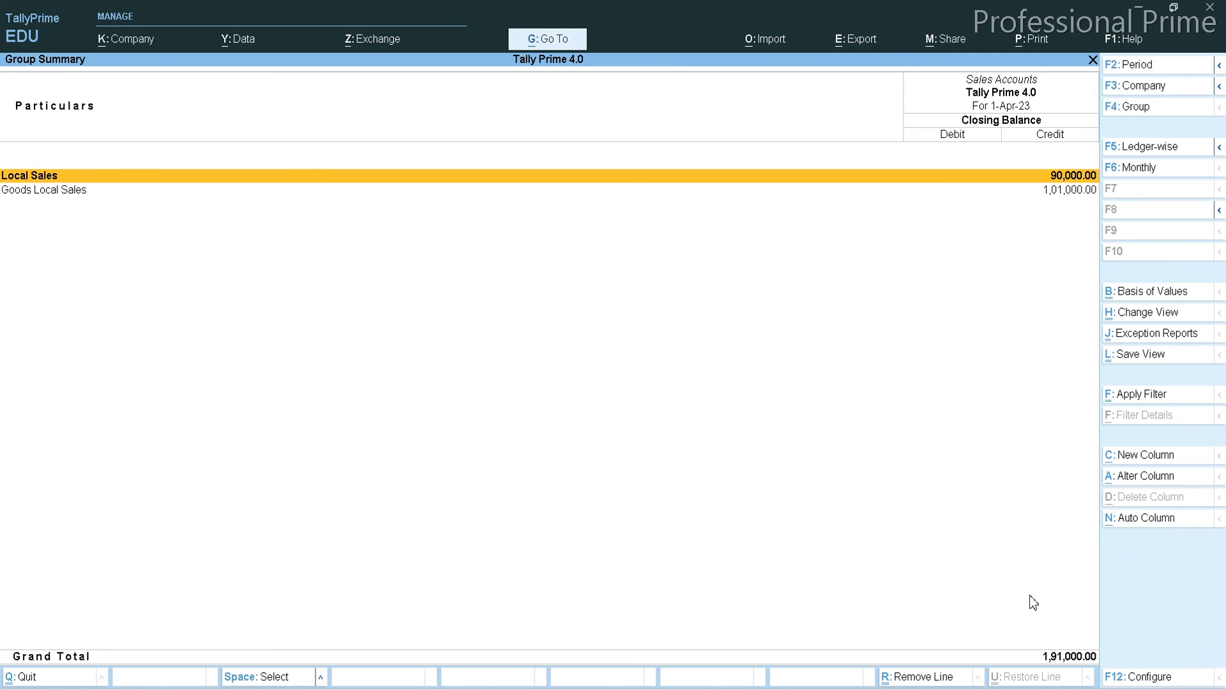
key("Escape")
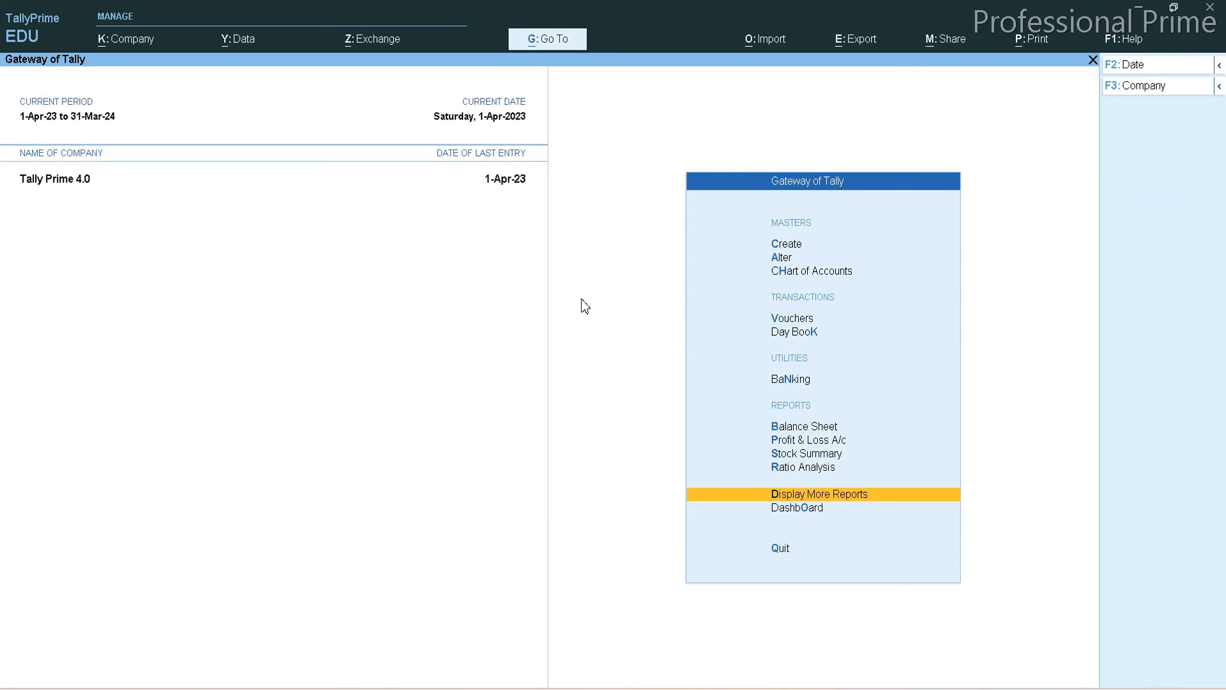
key("v")
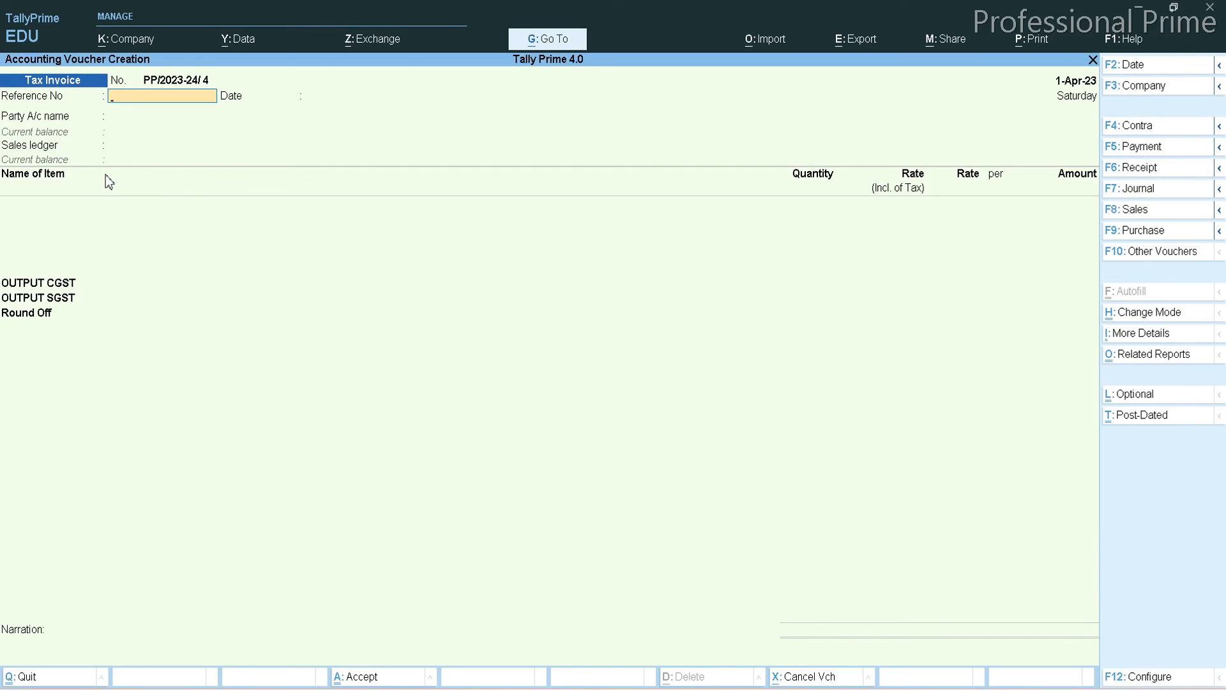
key("Escape")
key("y")
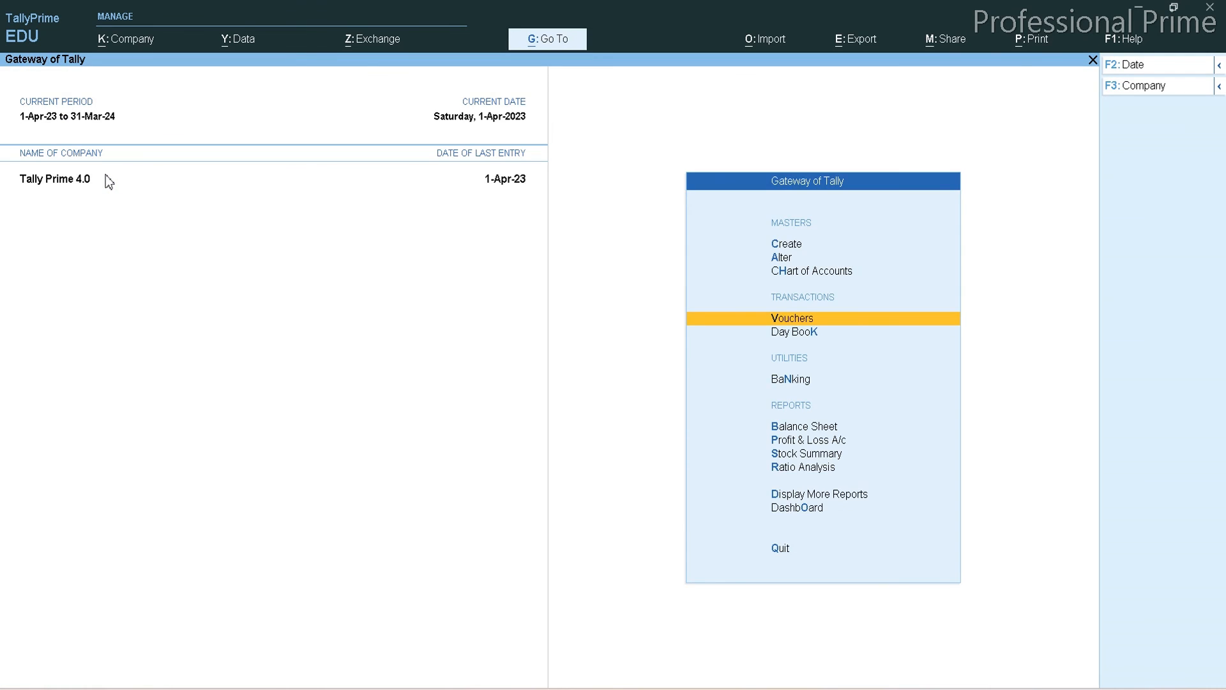
Step: Open the first Tax Invoice in the April vouchers of Goods Local Sales, reached through Sales Accounts in the Profit & Loss A/c
key("p")
key("Right")
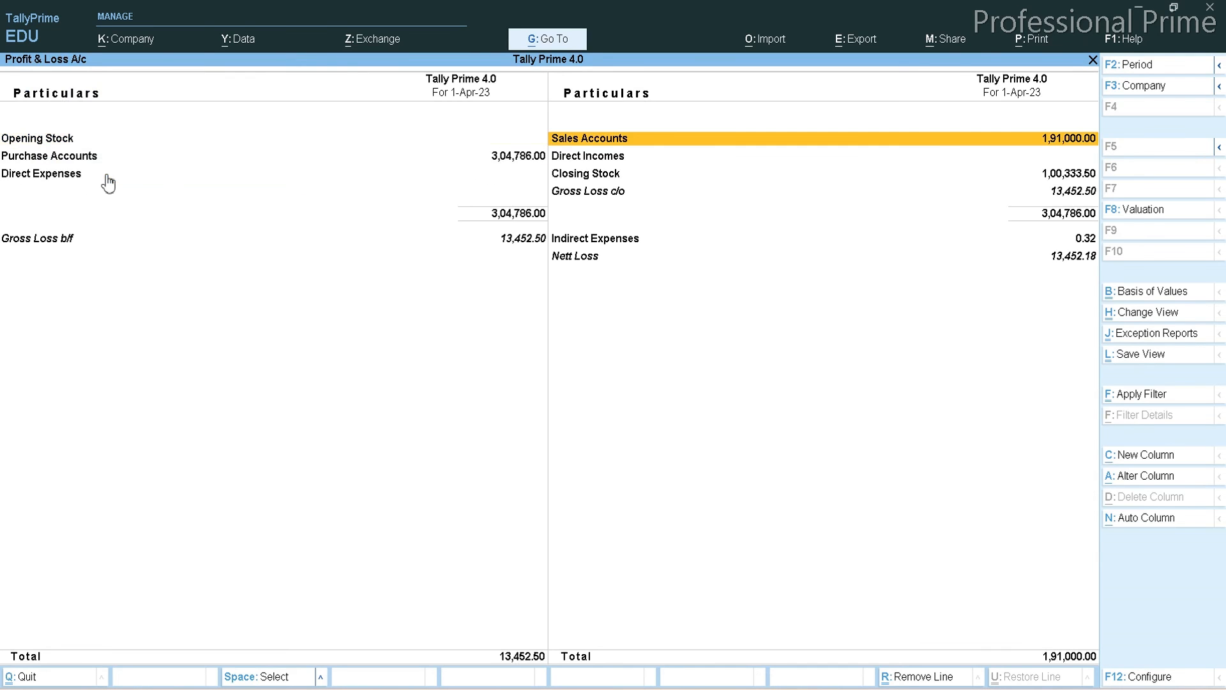
key("Return")
key("Down")
key("Return")
key("Return")
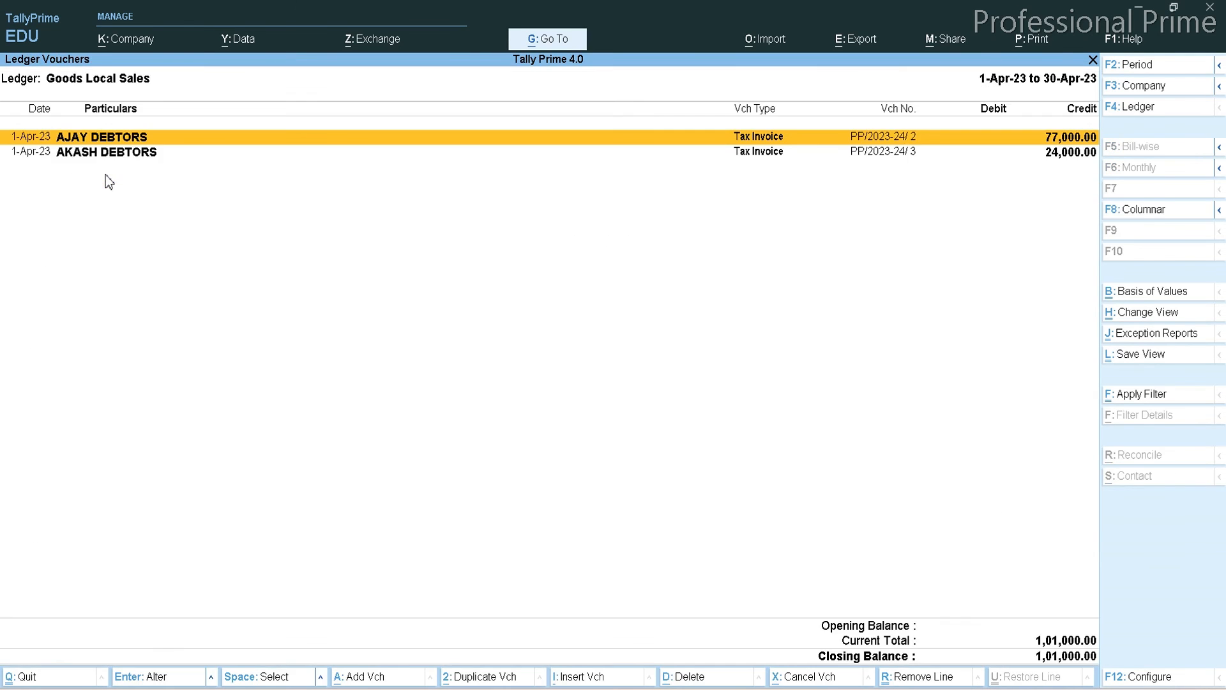
key("Return")
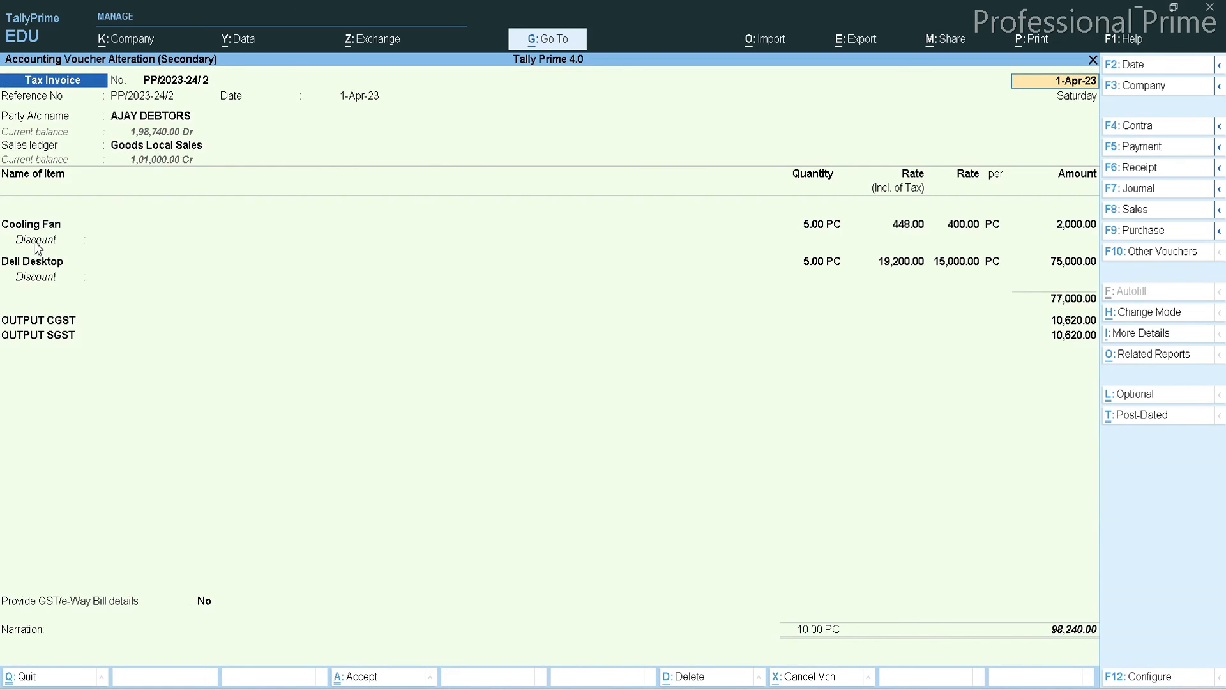